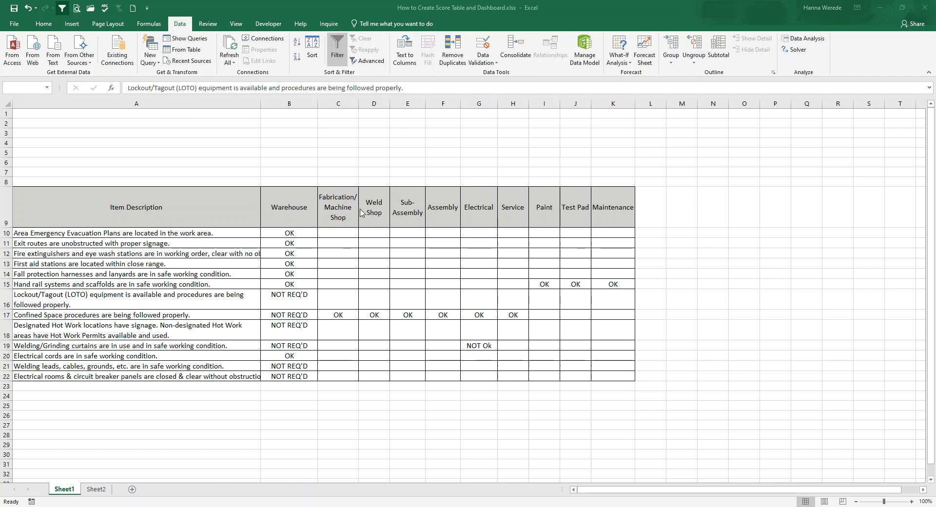
Step: Check the dropdown options offered in the Warehouse cell for the exit routes item
click(291, 243)
click(321, 243)
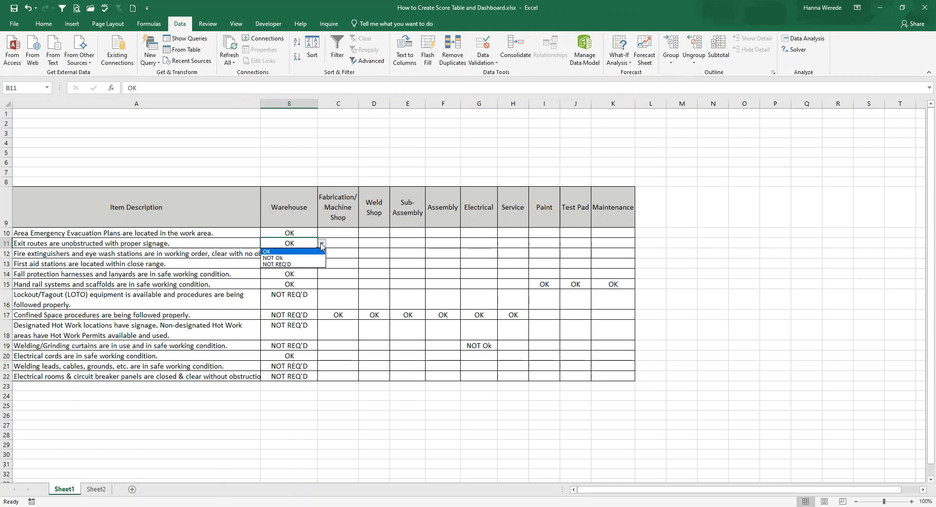
click(343, 247)
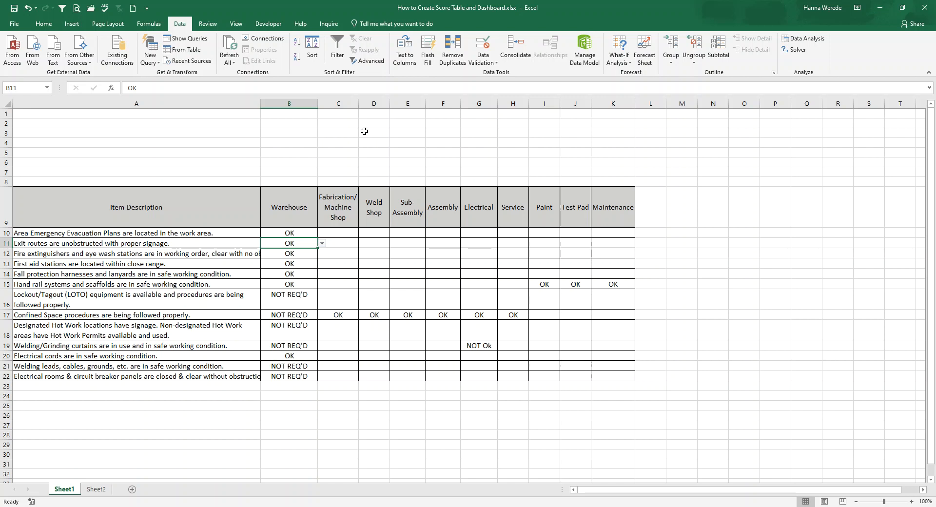
click(394, 243)
Step: Enter the title "Score Table" in cell B3 above the Warehouse column
drag(288, 130, 617, 180)
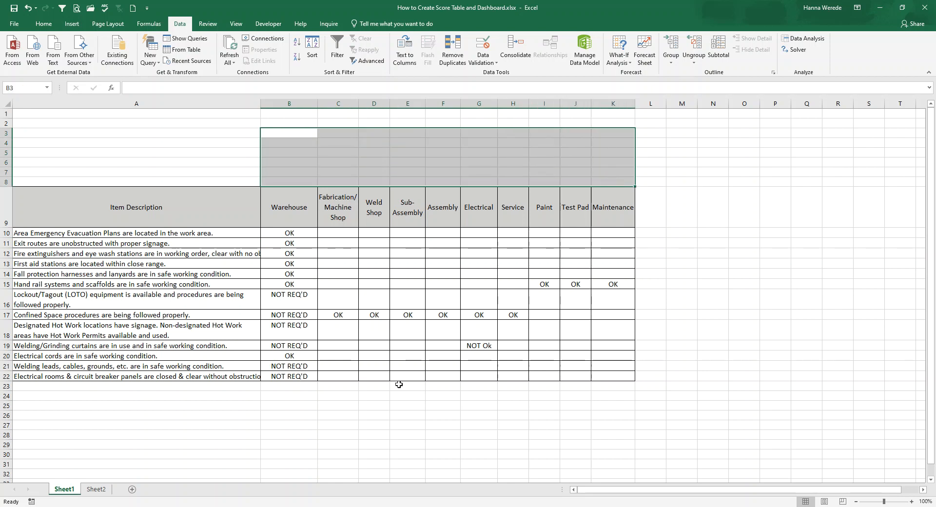
click(307, 134)
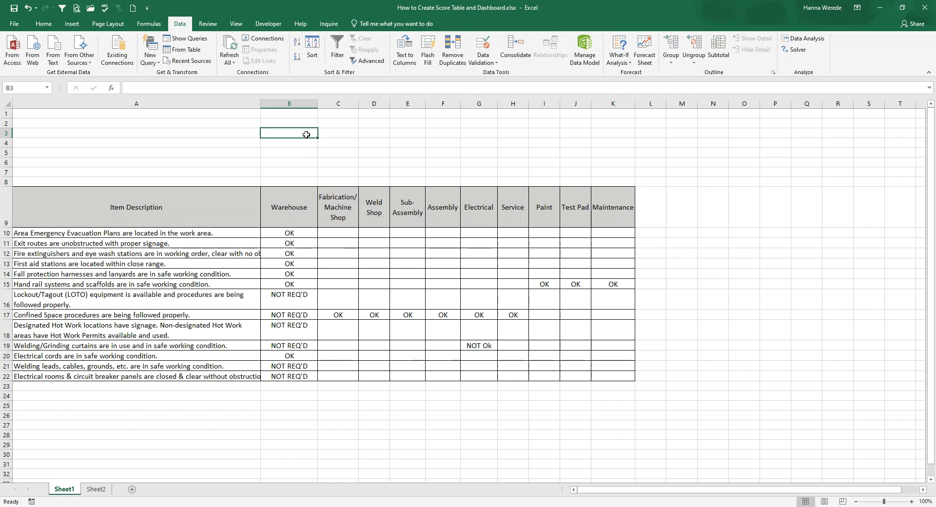
text(S)
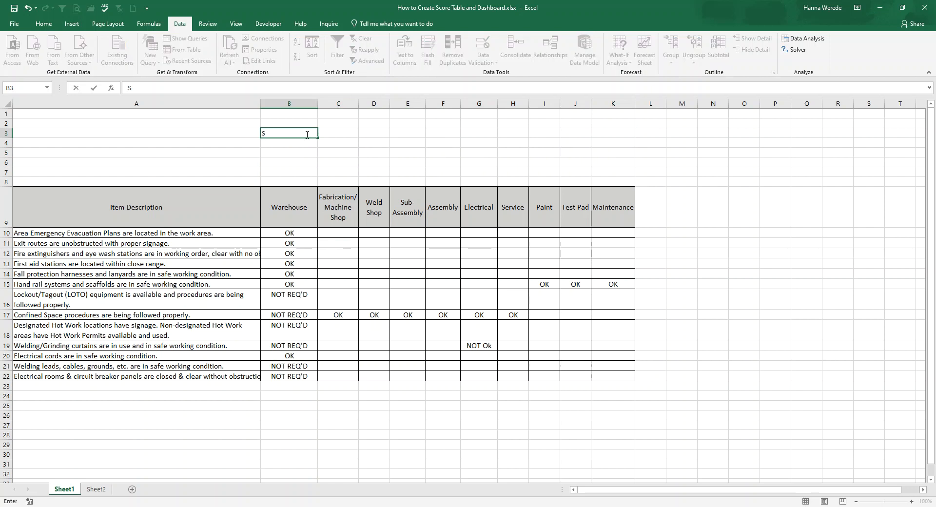
text(core Table)
click(299, 145)
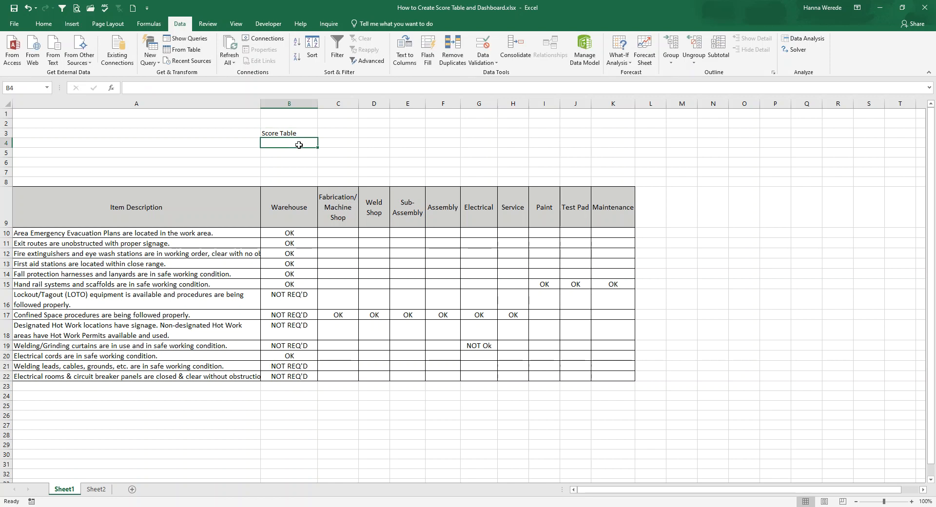
click(306, 133)
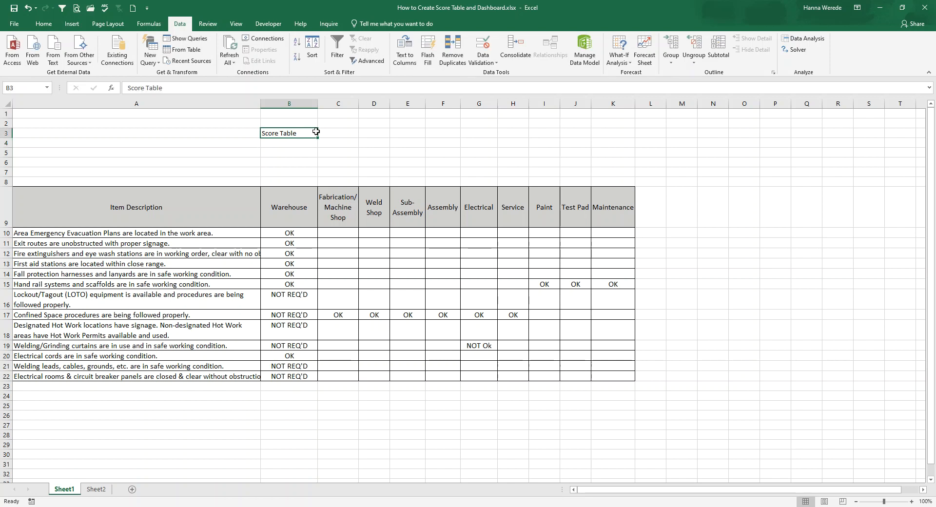
drag(317, 134, 476, 130)
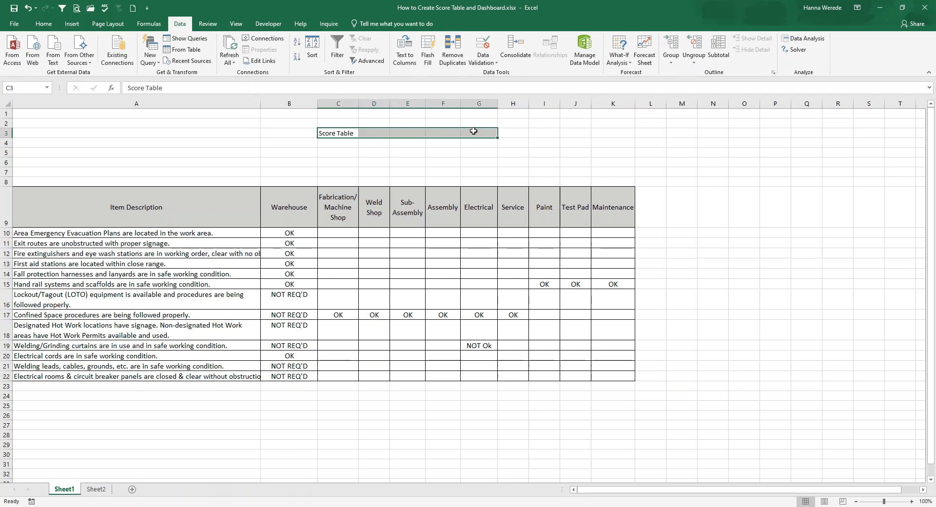
click(305, 135)
click(28, 8)
Step: Merge and center the "Score Table" title across cells B3 to K3
drag(307, 132, 613, 135)
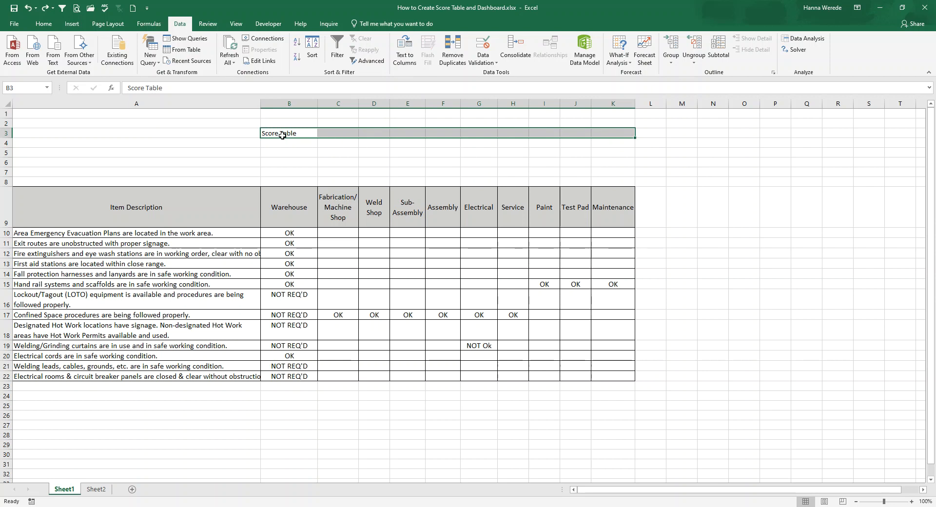
click(43, 24)
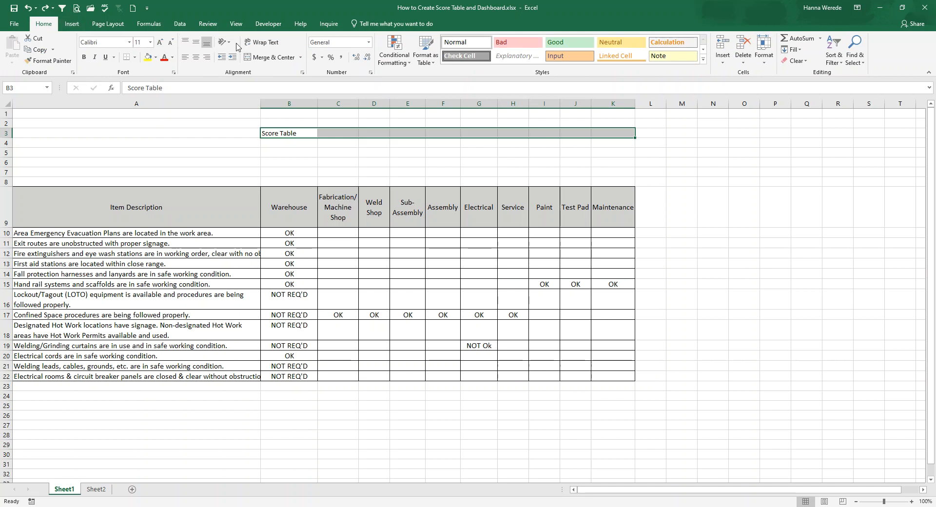
click(281, 62)
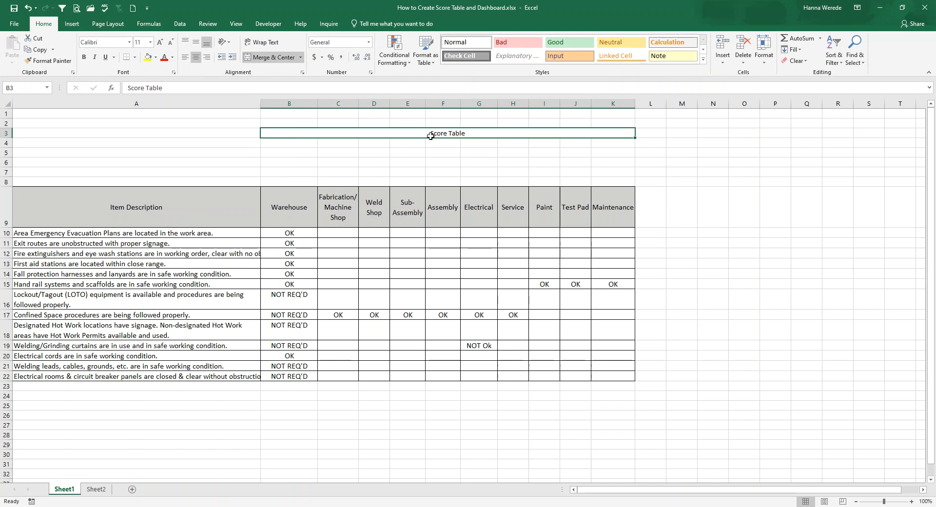
Step: Try left and right alignment on the merged title and restore its centering
click(185, 59)
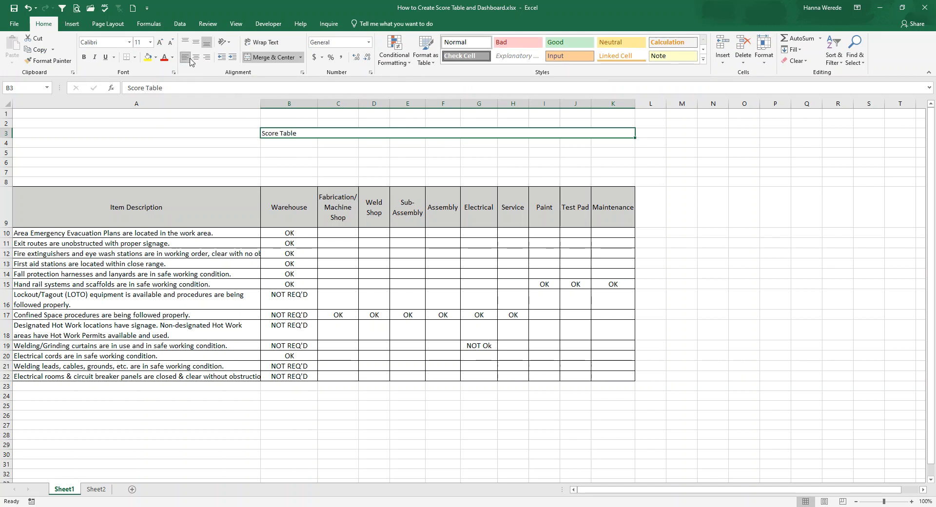
click(196, 58)
click(208, 59)
click(196, 58)
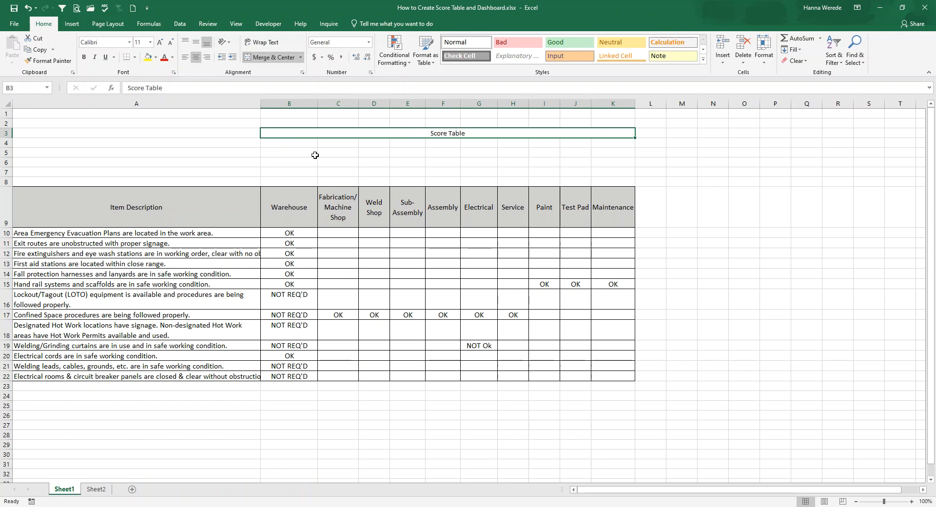
Step: Enter the labels OK, NOT OK and NOT REQ'D in cells A4 to A6 and right-align them
click(256, 142)
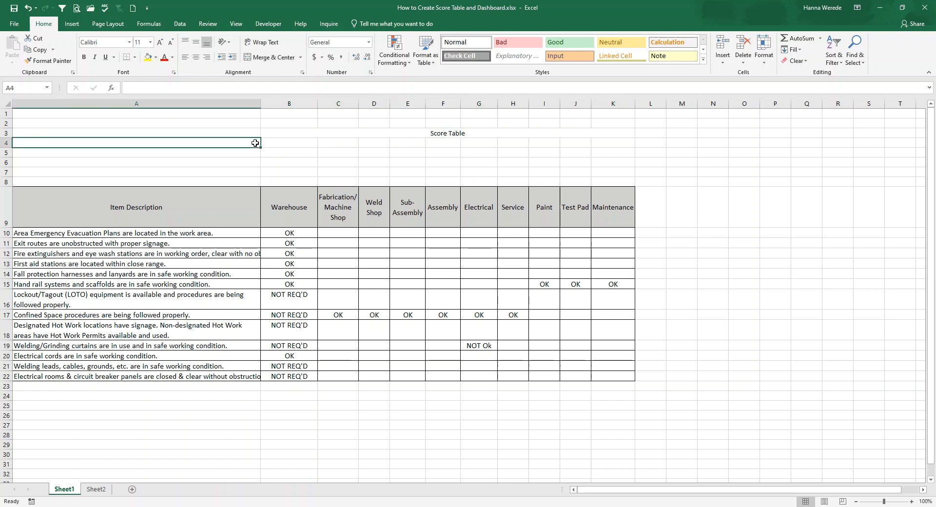
text(OK)
key(Return)
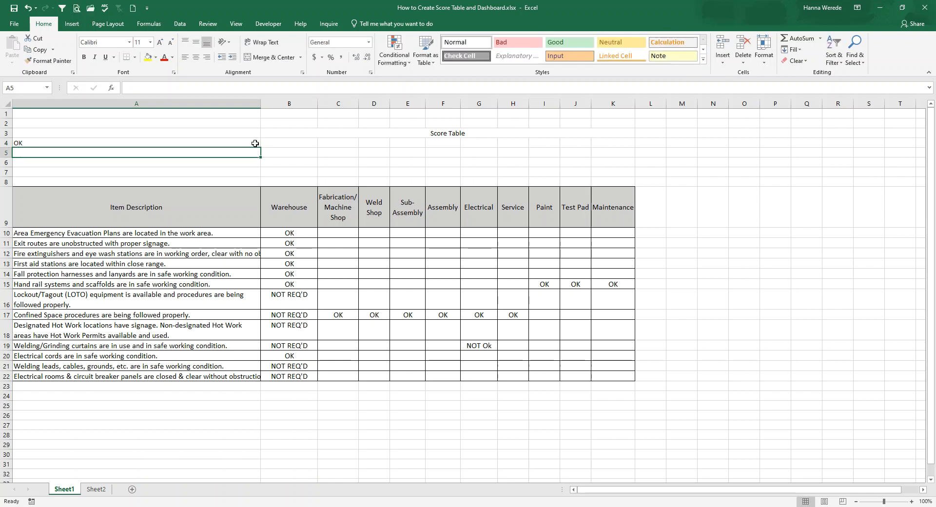
text(NOT OK)
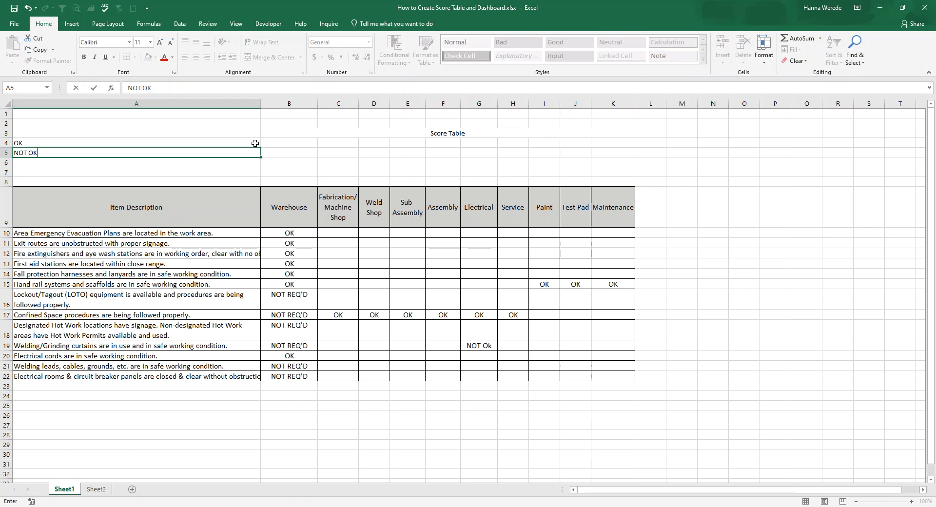
key(Return)
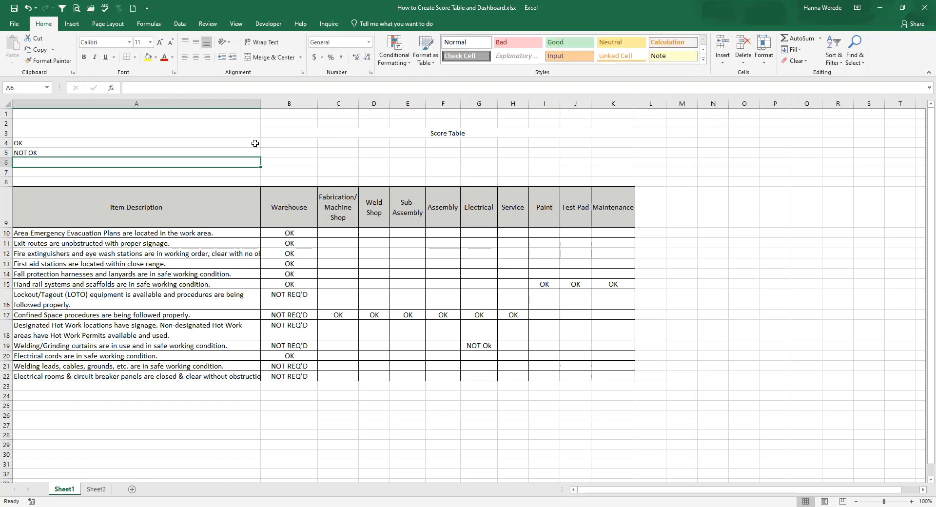
text(NOT)
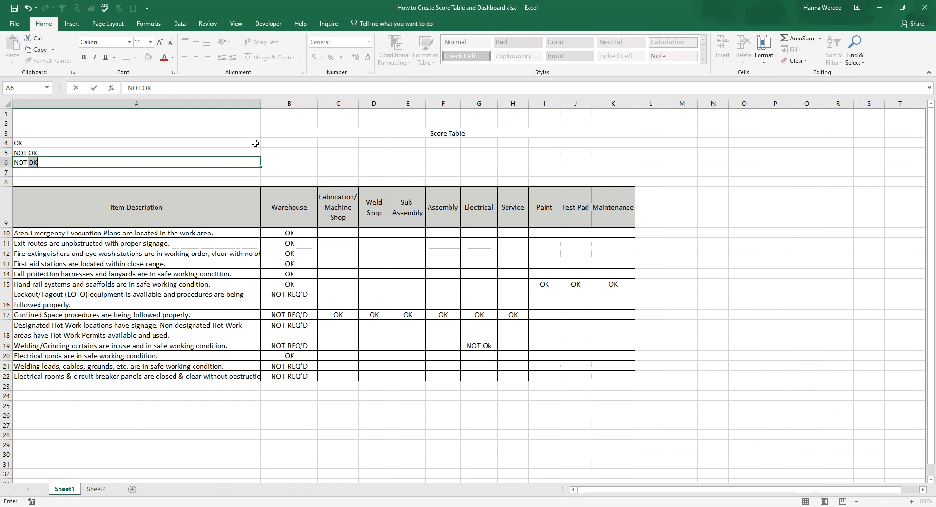
text( REQ'D)
key(Return)
drag(132, 144, 129, 157)
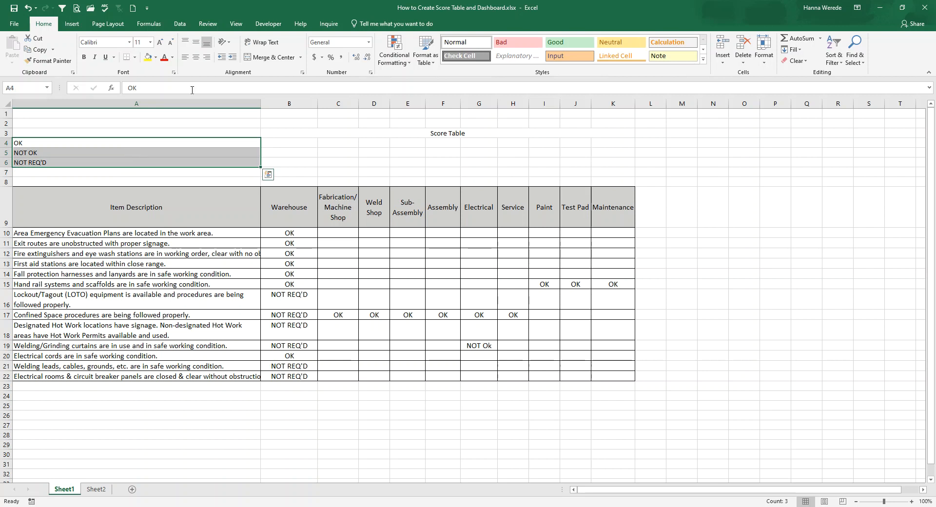
click(206, 58)
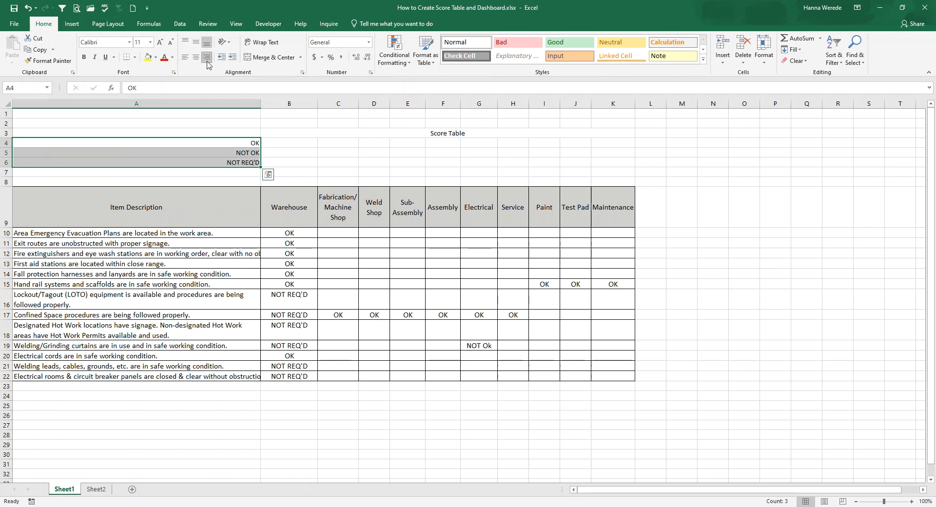
drag(274, 144, 295, 169)
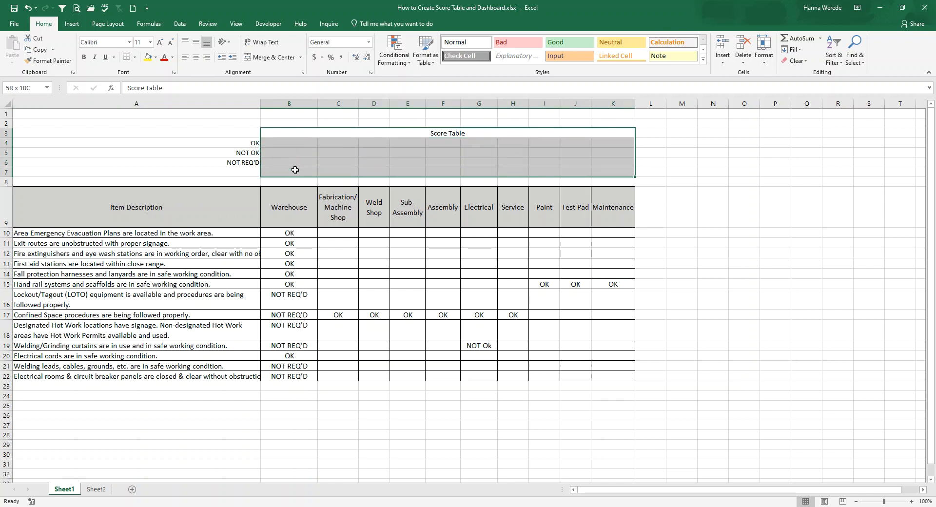
drag(294, 176, 294, 177)
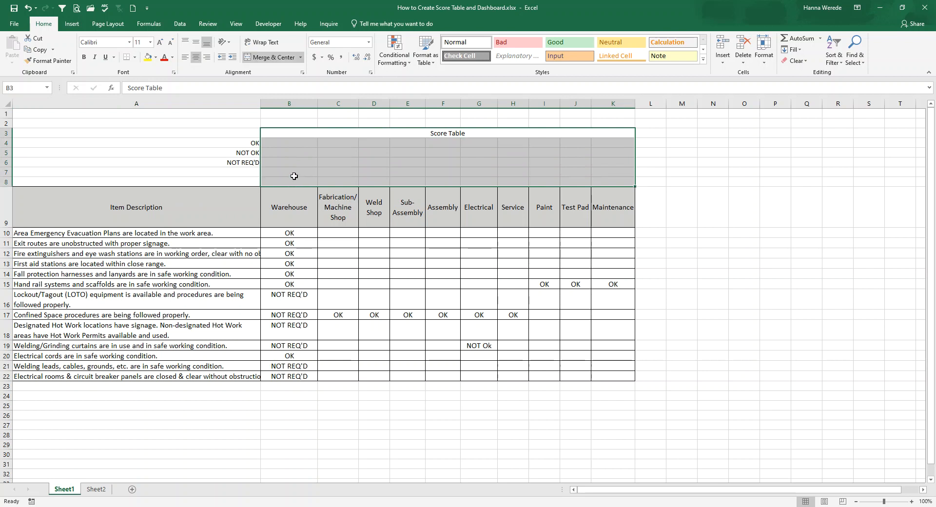
click(254, 143)
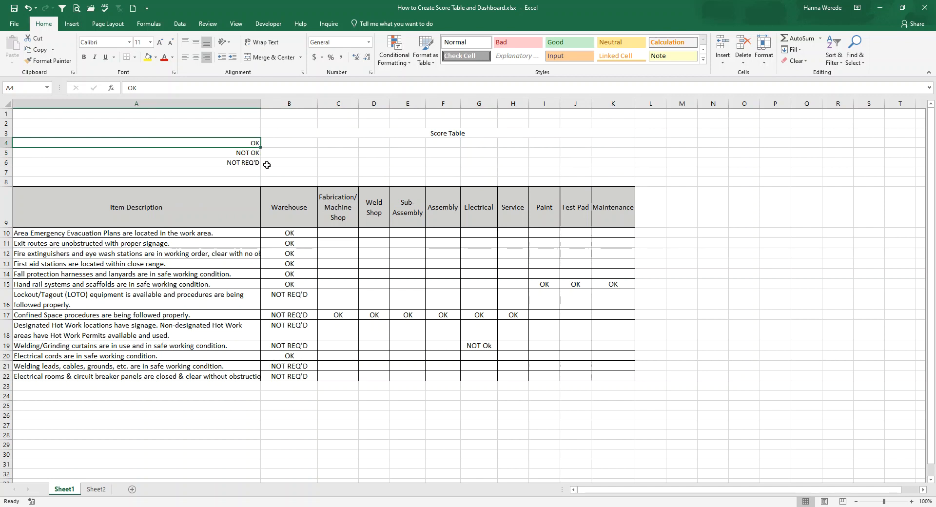
drag(286, 274, 287, 285)
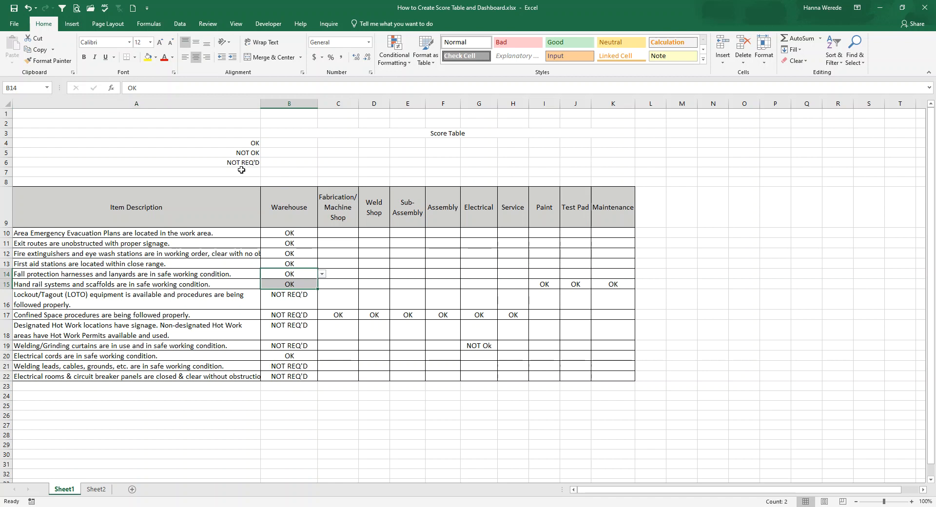
Step: Insert a blank row at row 8 and enter the labels Total in A7 and % in A8
right_click(7, 182)
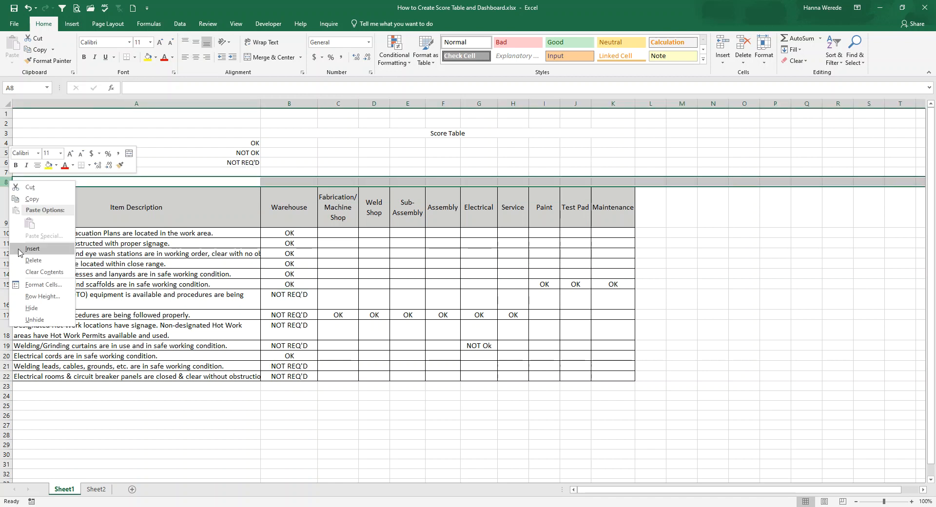
click(19, 249)
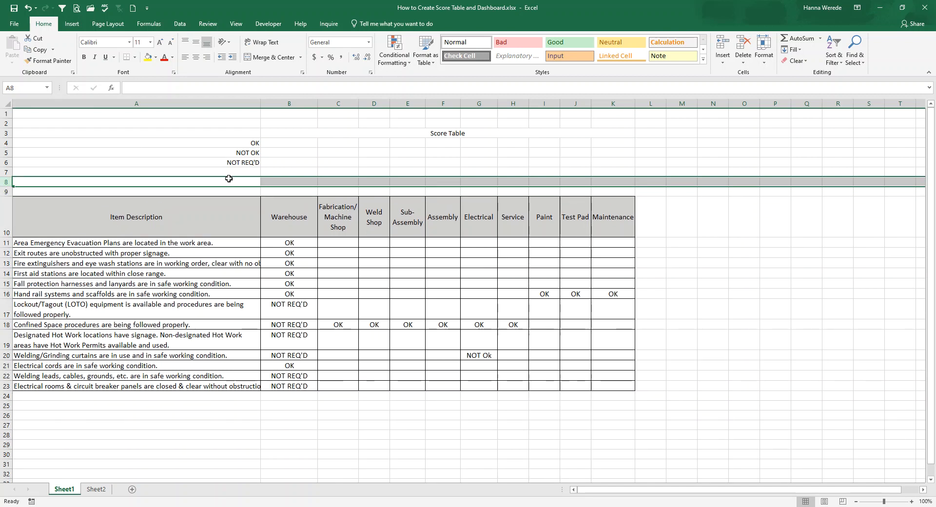
click(239, 171)
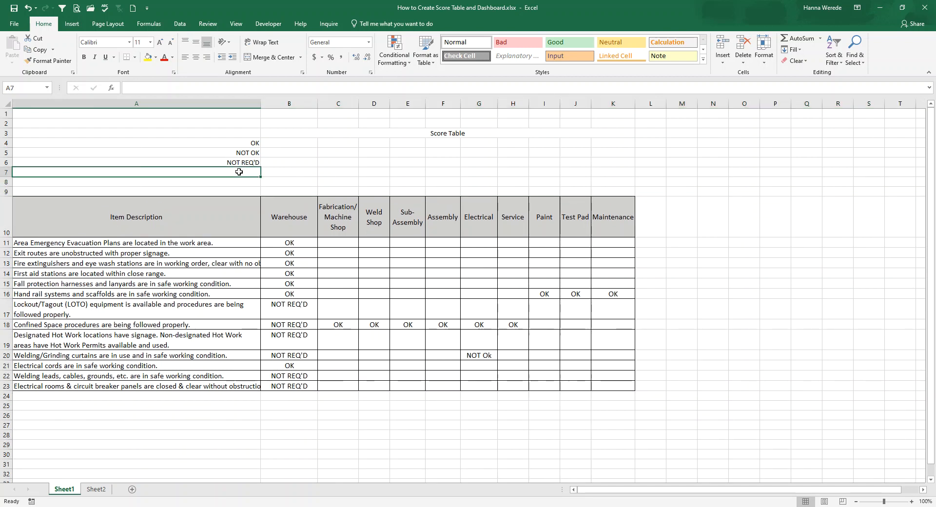
text(Total)
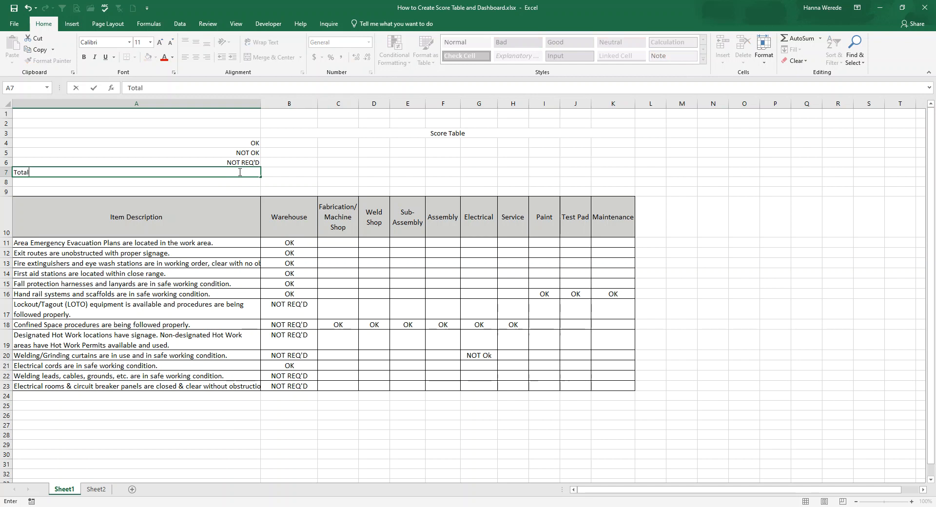
key(Return)
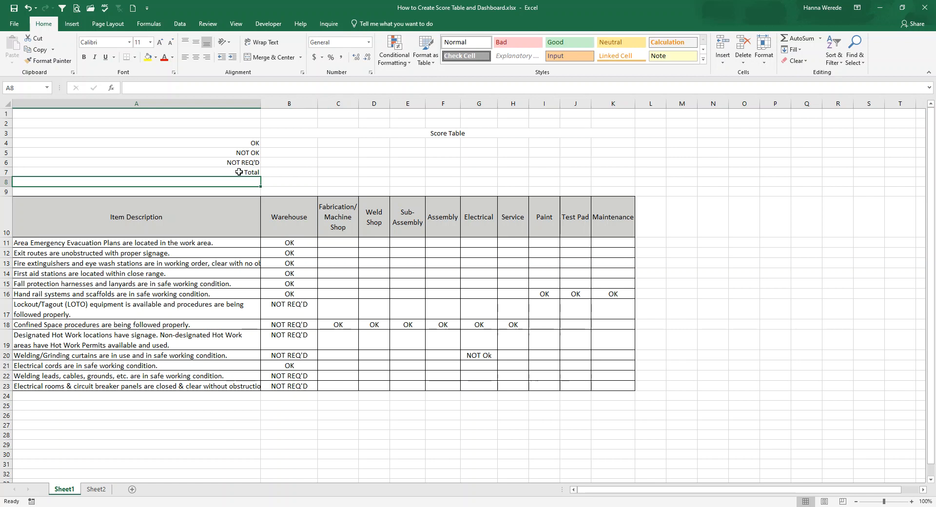
text(%)
key(Return)
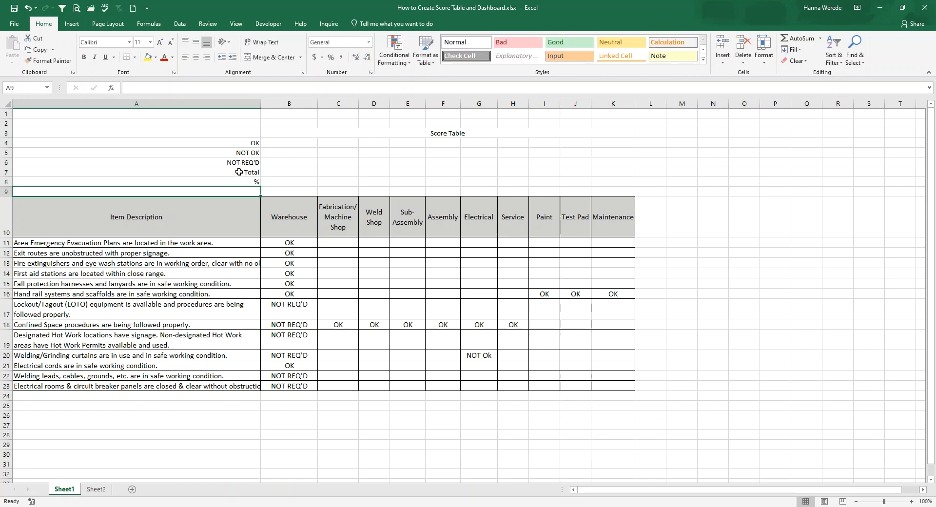
Step: Make the score table's row labels in cells A4 to A8 bold
click(302, 171)
drag(243, 142, 246, 183)
key(ctrl+b)
Step: Make the merged "Score Table" title bold and set its font size to 20
click(368, 131)
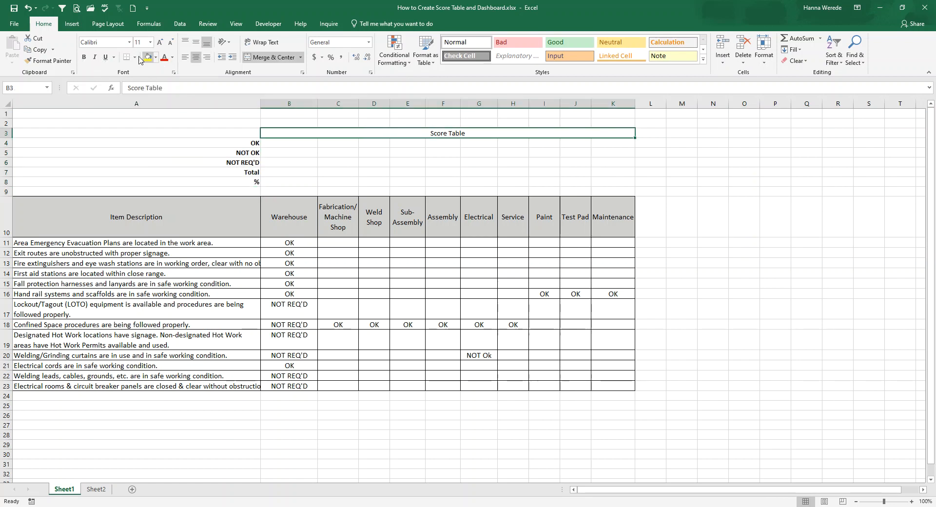
click(83, 57)
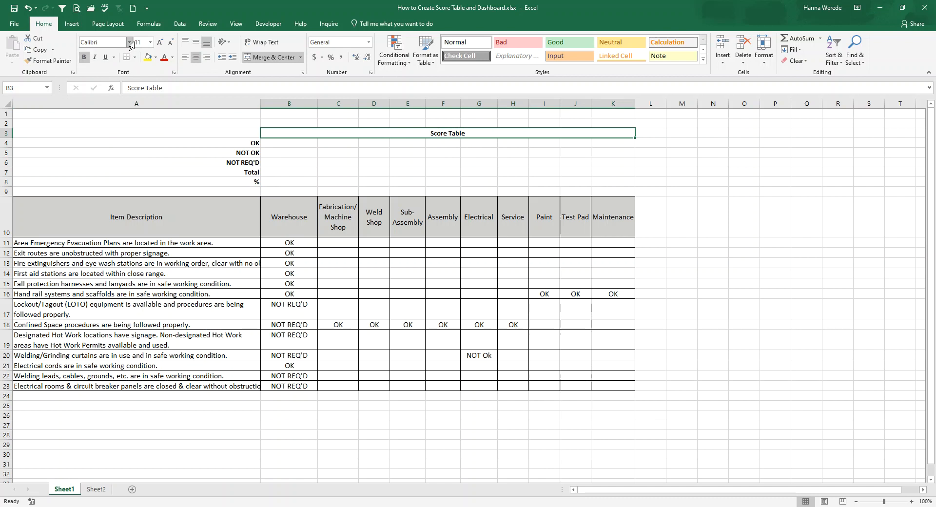
click(150, 42)
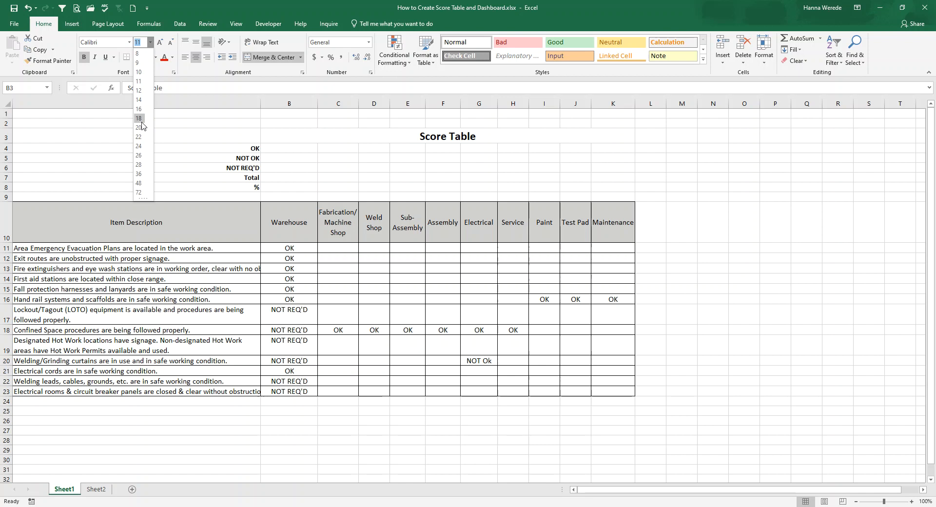
click(141, 128)
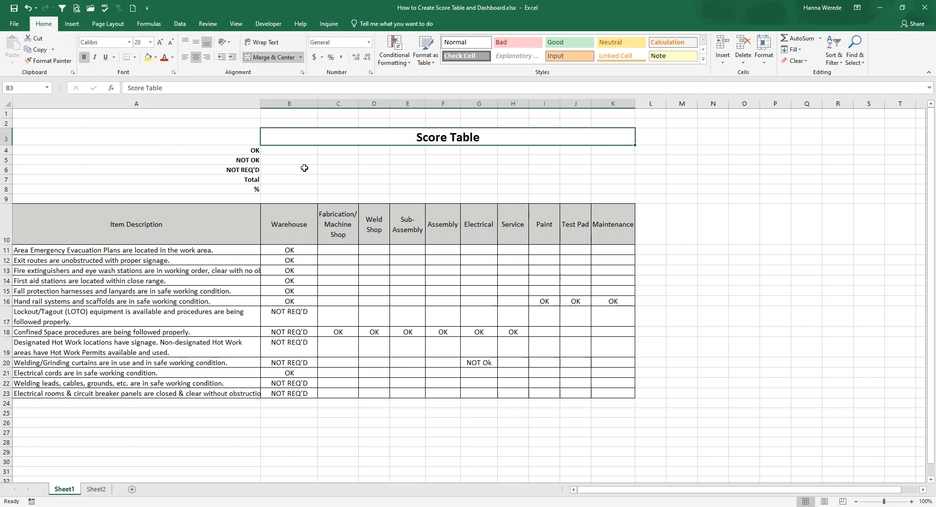
Step: Apply all borders to the score table range from the merged title in row 3 down to K8
drag(289, 134, 320, 189)
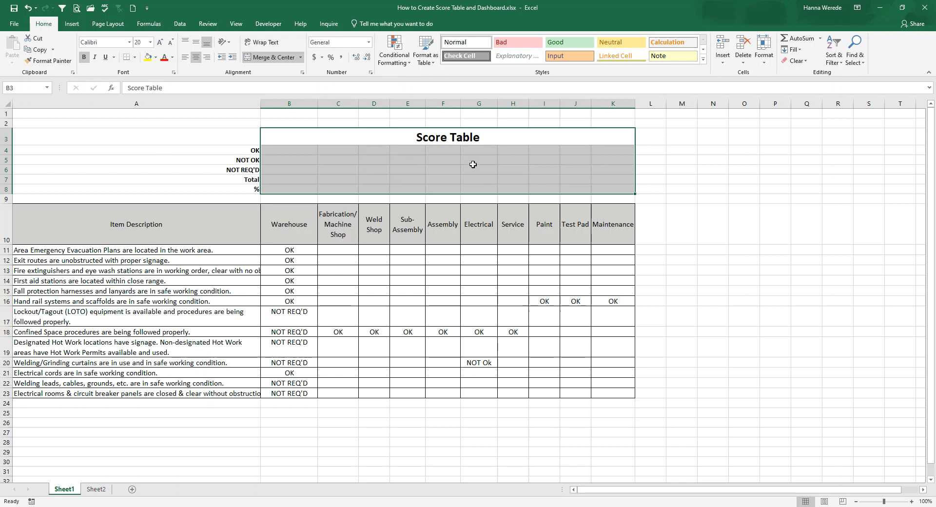
click(135, 57)
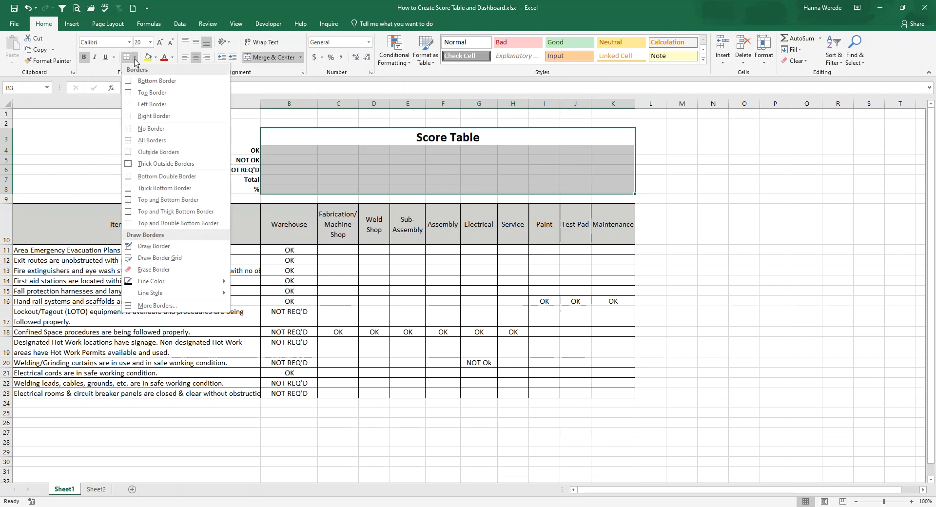
click(145, 141)
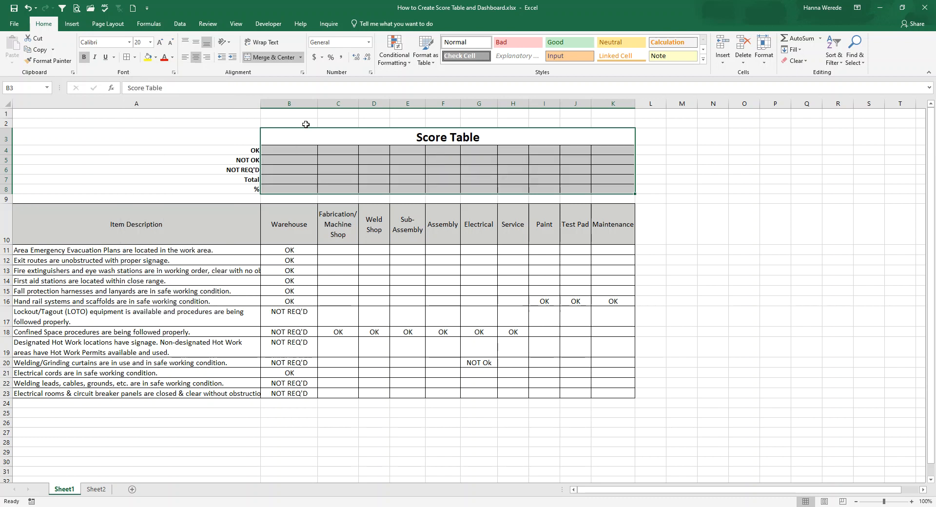
click(420, 230)
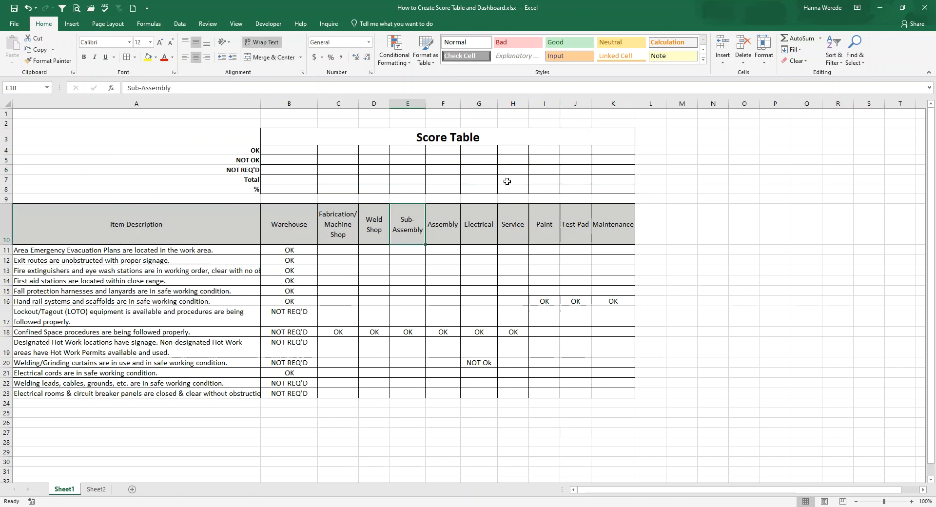
Step: Add a thick outside border around the merged "Score Table" title cell
click(353, 137)
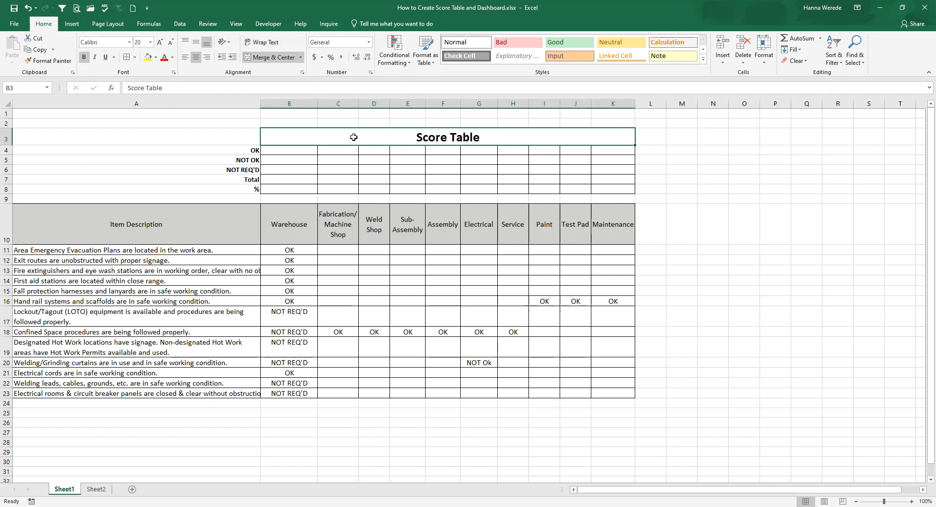
click(135, 57)
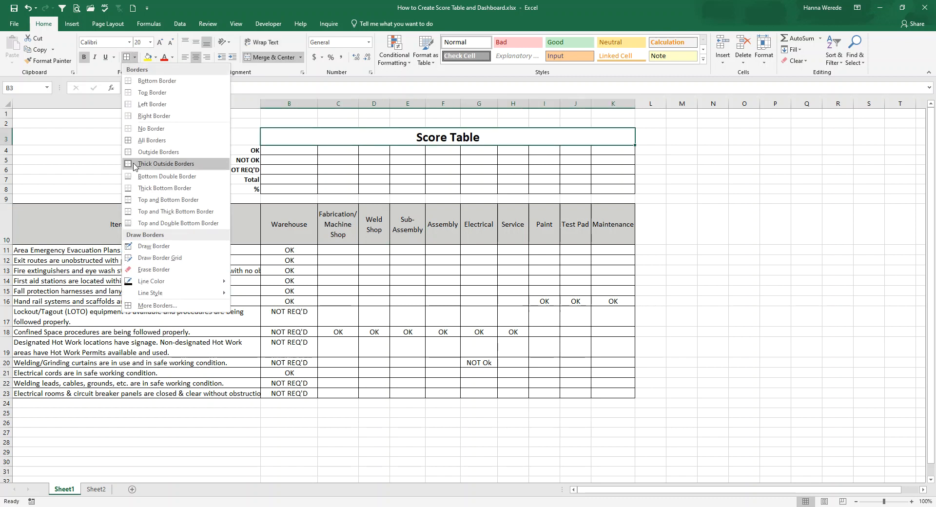
click(134, 164)
click(653, 152)
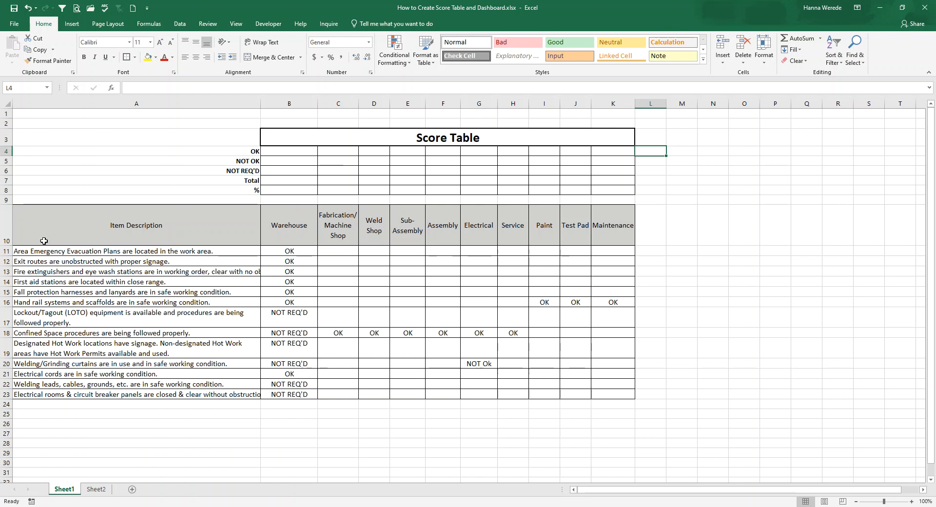
click(46, 404)
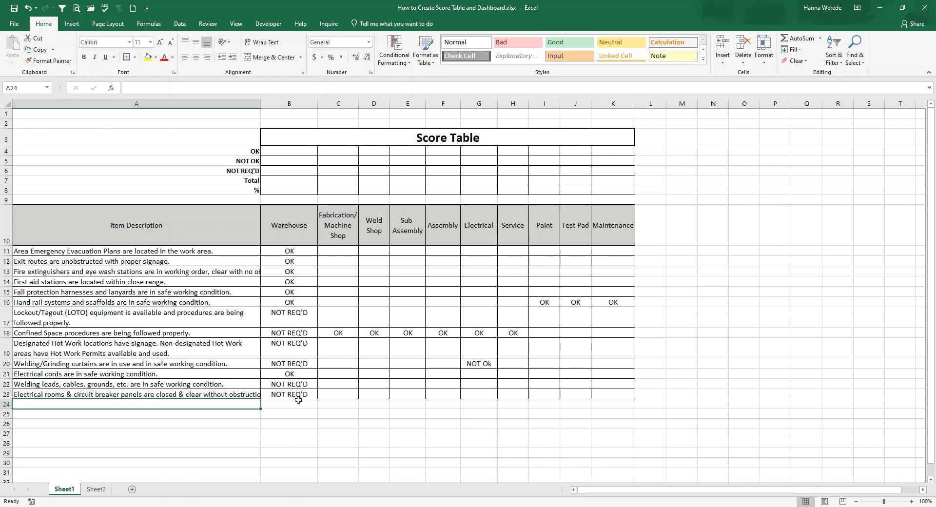
click(327, 403)
click(599, 392)
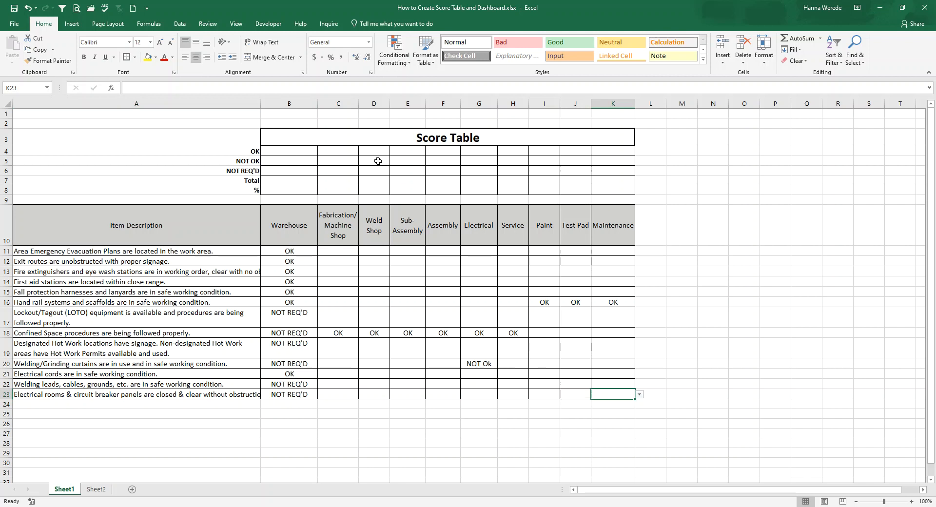
Step: Narrow column B so it fits closely around the Warehouse heading and its entries
drag(318, 103, 303, 103)
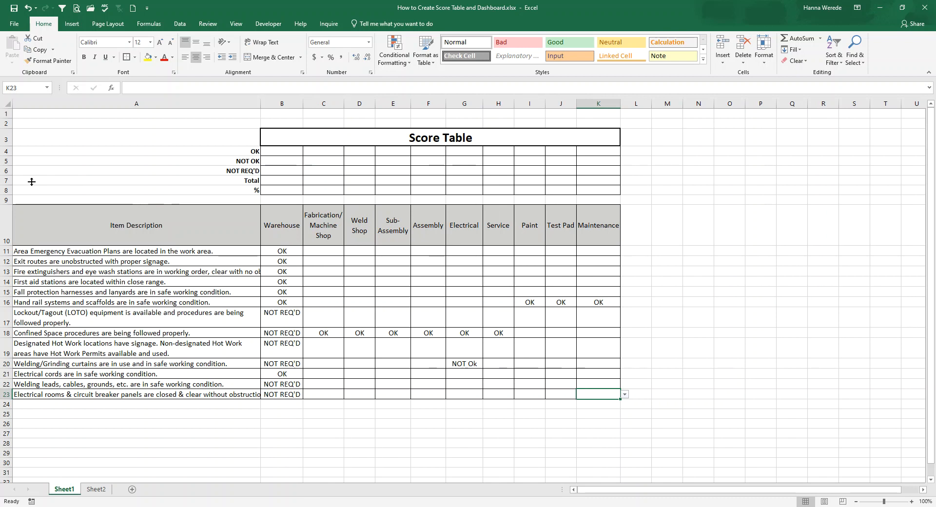
Step: Count the Warehouse column's OK entries in cell B4 with the formula =COUNTIF(B11:B23,"OK")
click(285, 152)
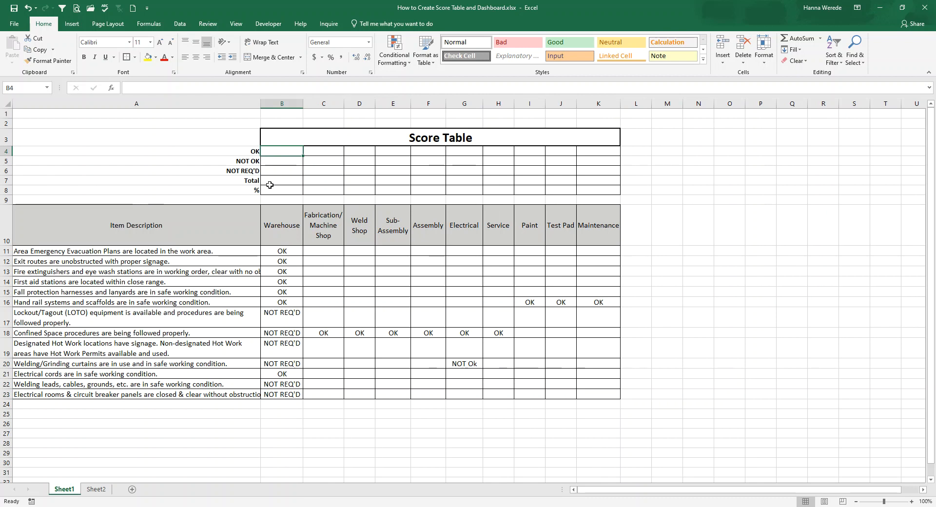
text(=)
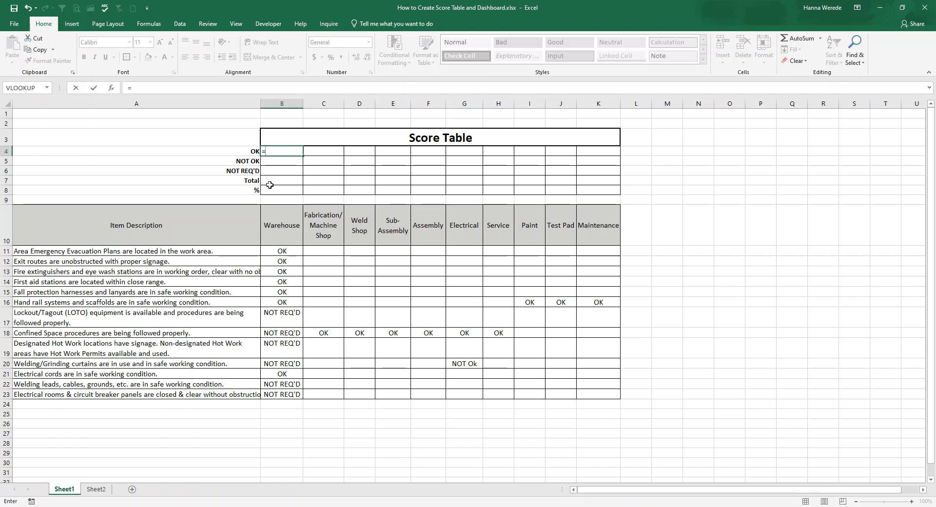
text(co)
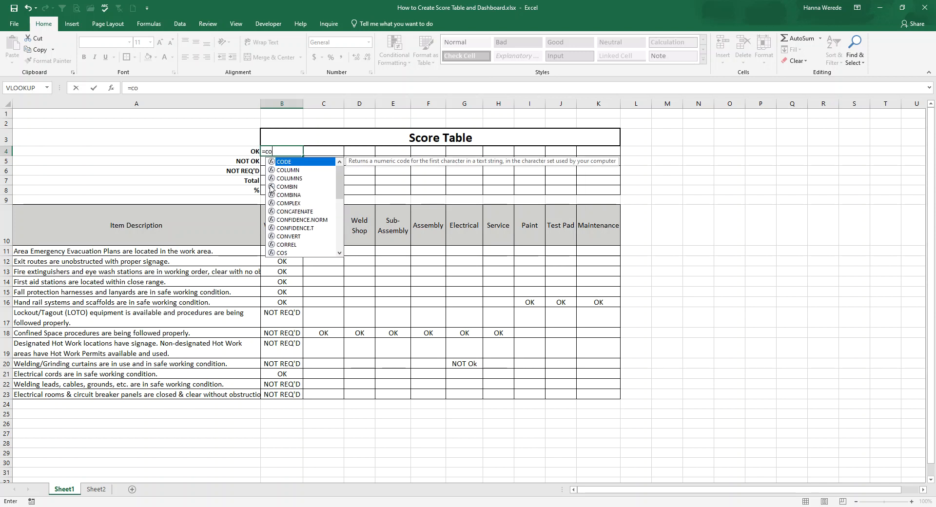
text(un)
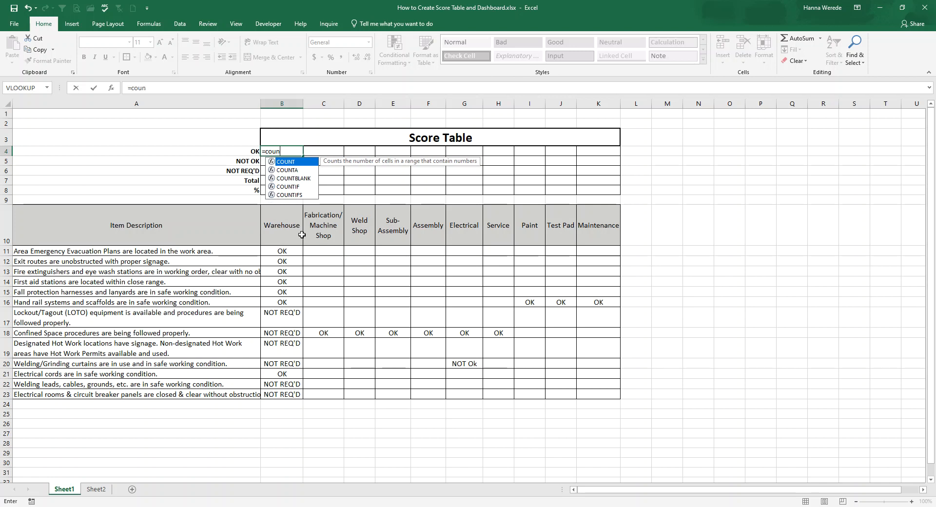
double_click(291, 187)
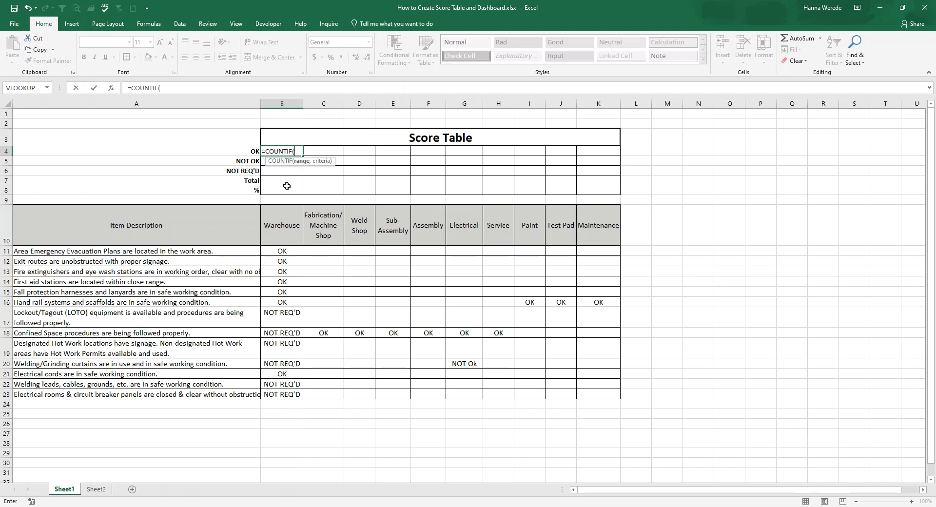
drag(286, 252, 279, 392)
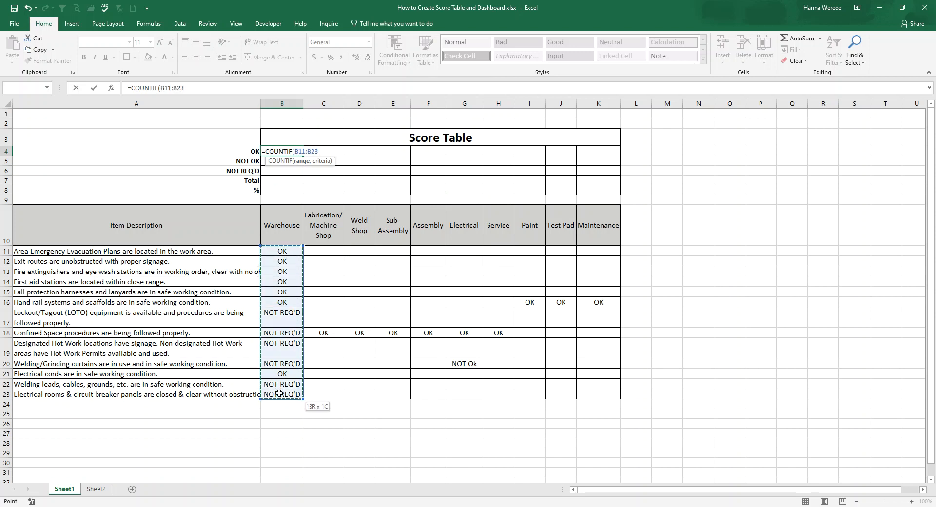
drag(279, 392, 279, 393)
text(,"OK)
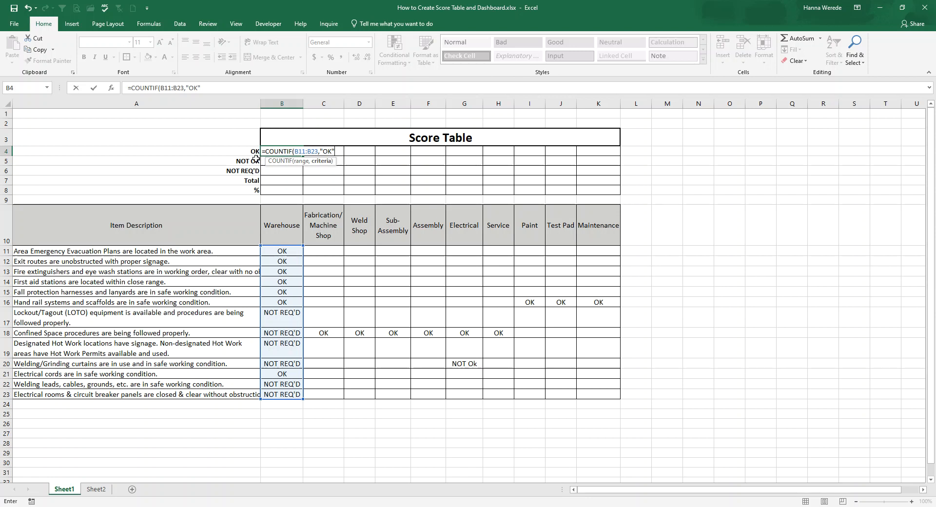
text())
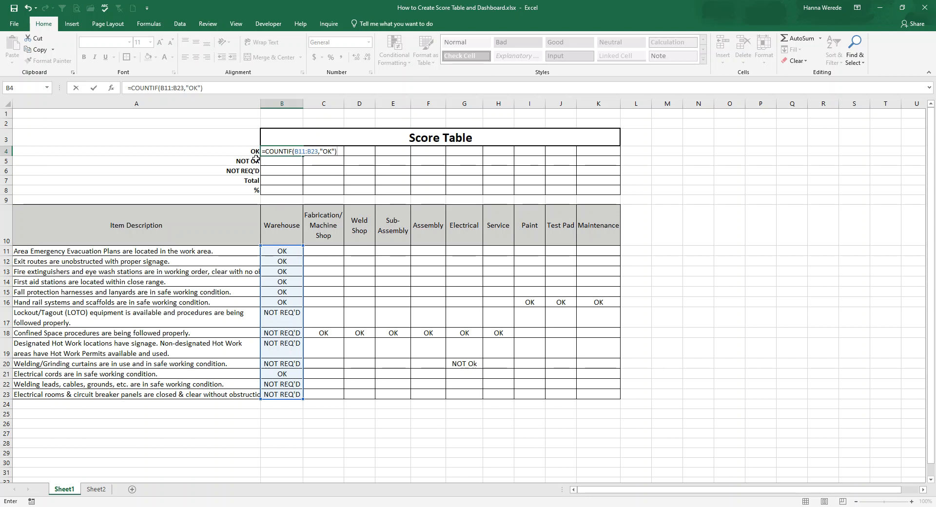
key(Return)
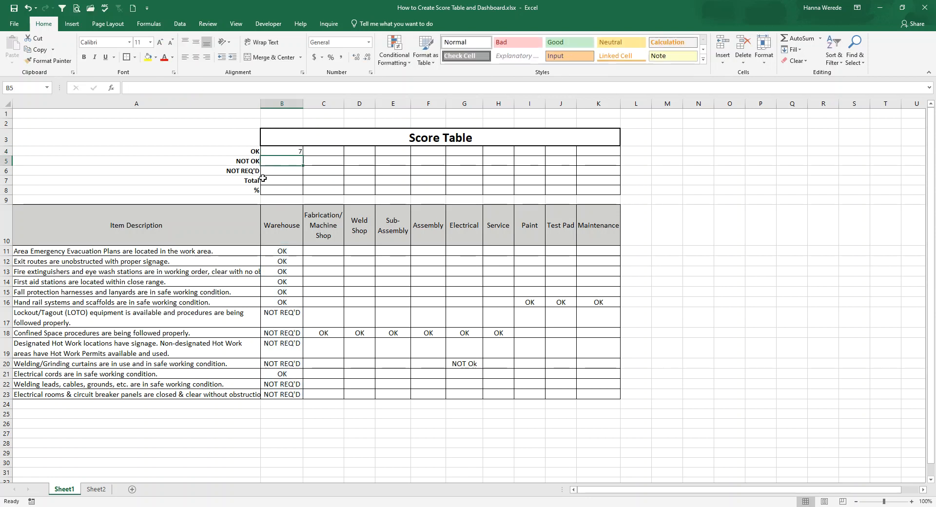
Step: Center the contents of the score table cells B4 to K8 horizontally
drag(287, 152, 596, 187)
click(195, 57)
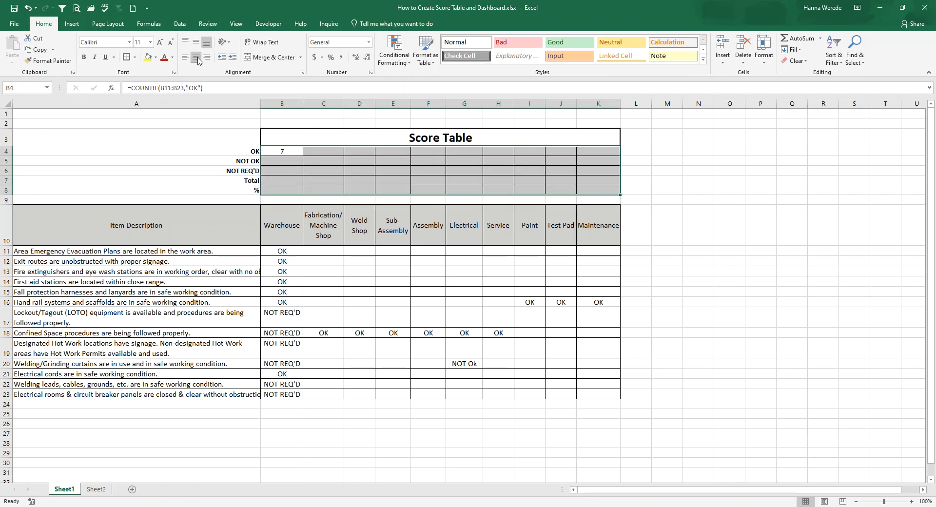
click(356, 349)
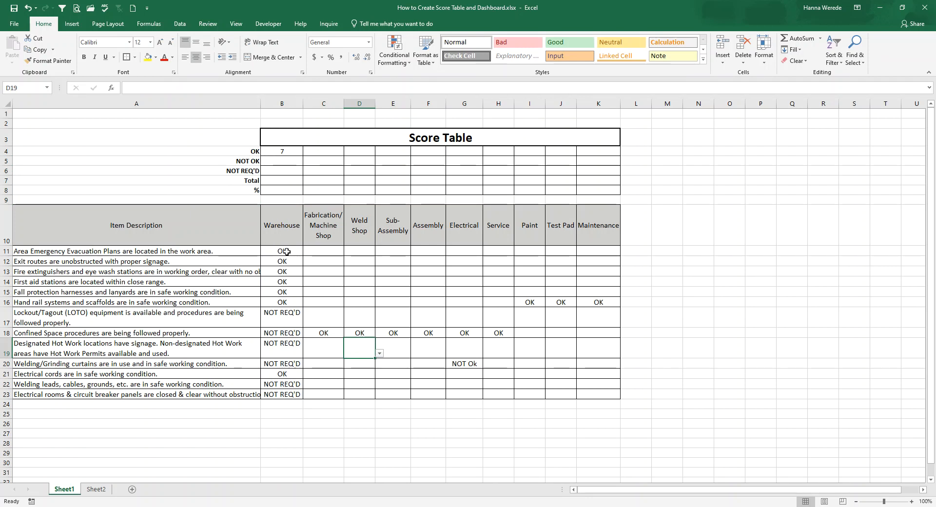
drag(286, 252, 283, 299)
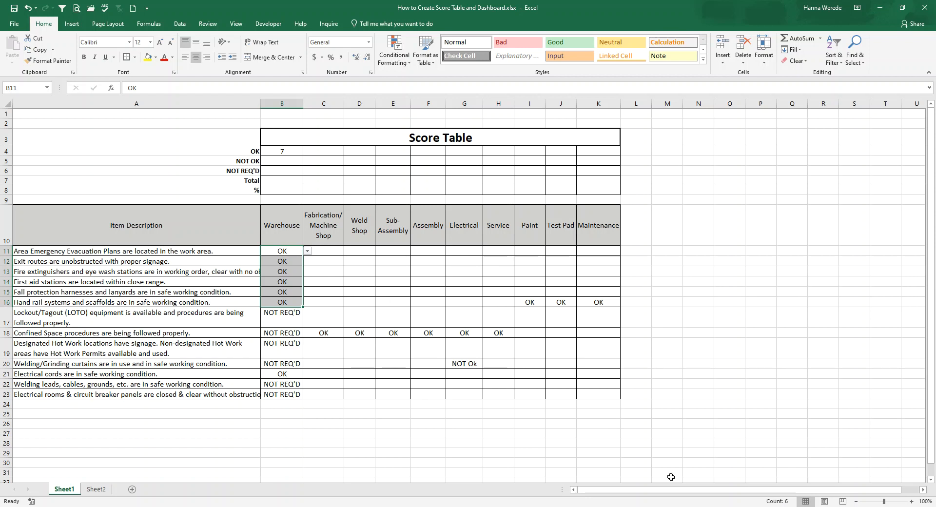
click(280, 375)
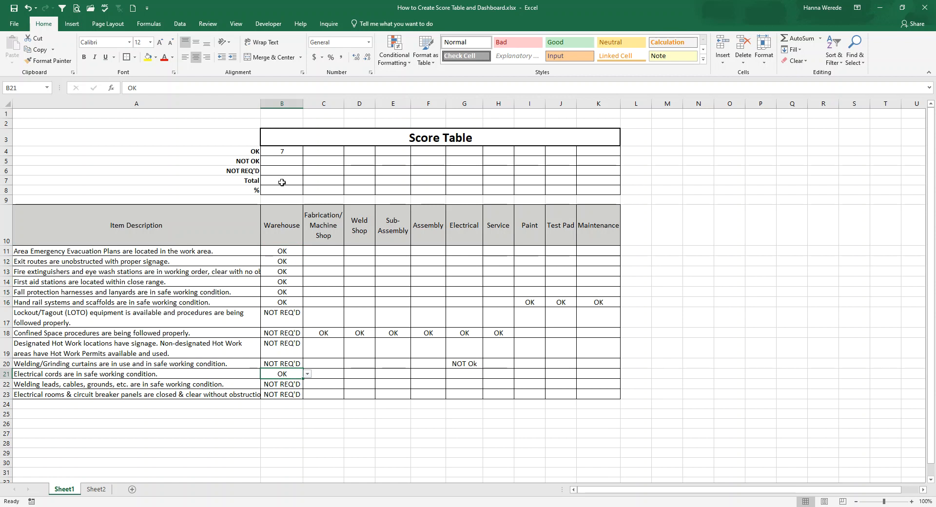
Step: Count the Warehouse column's NOT OK entries in cell B5 with the formula =COUNTIF(B11:B23,"NOT OK")
click(272, 162)
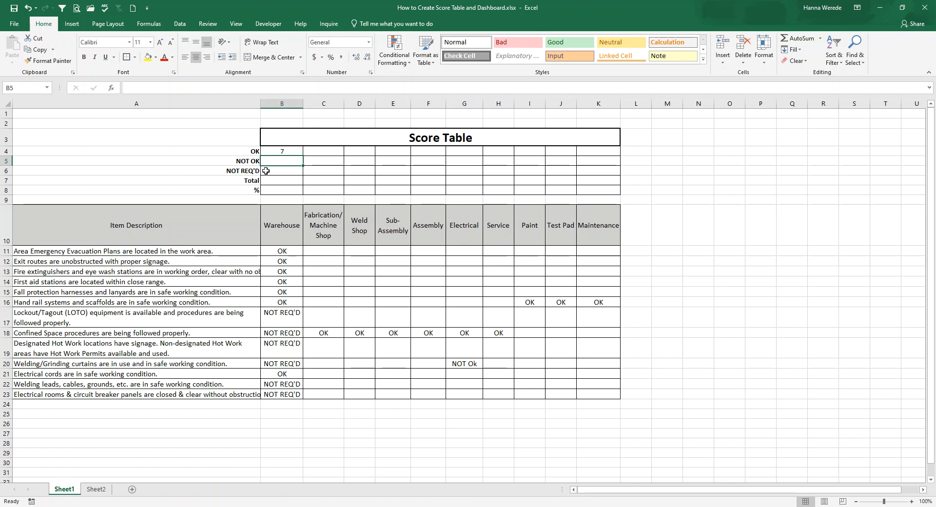
text(=)
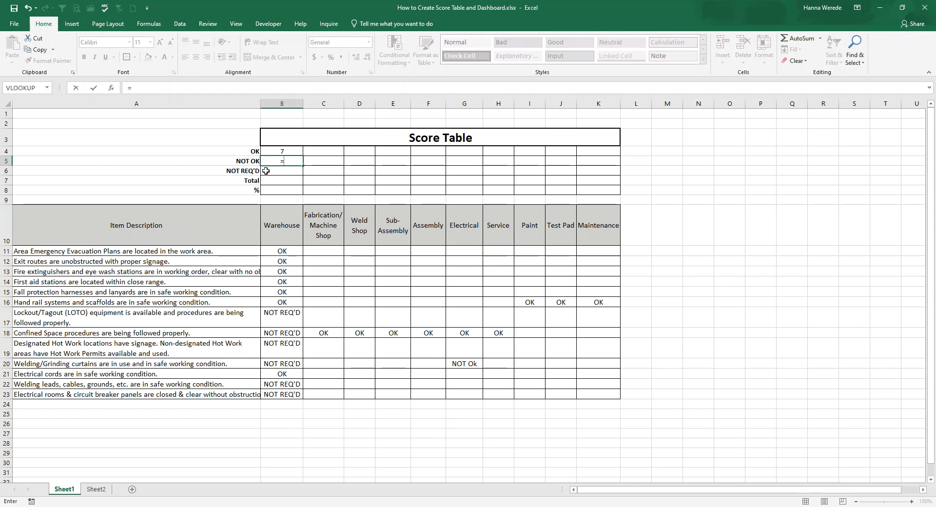
text(c)
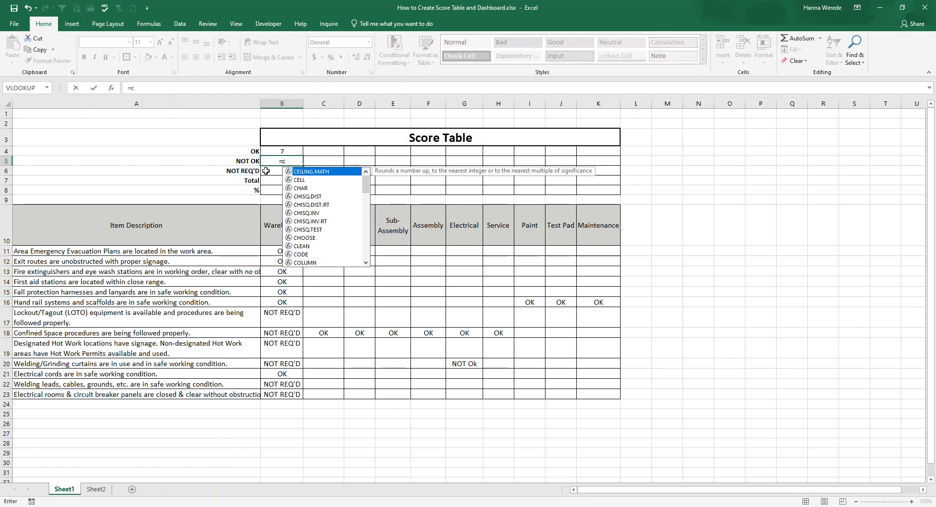
text(oun)
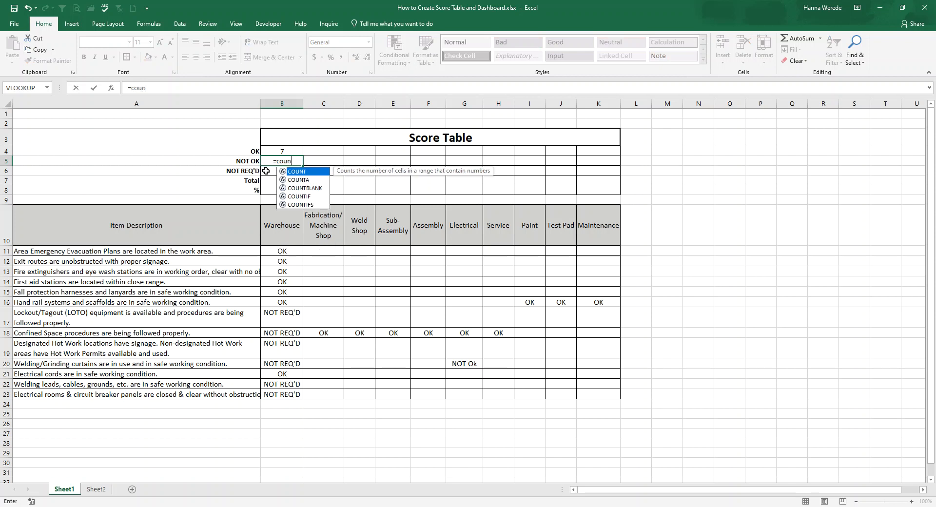
double_click(291, 196)
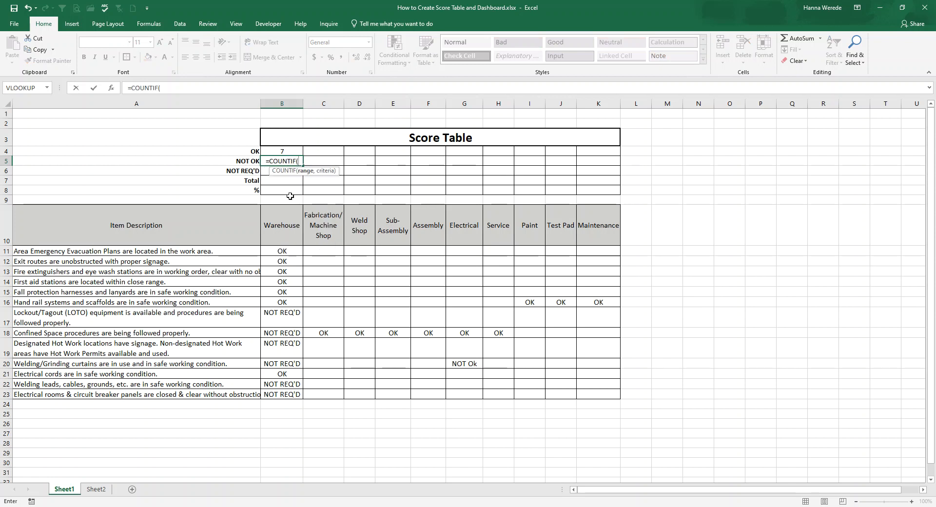
drag(283, 251, 281, 395)
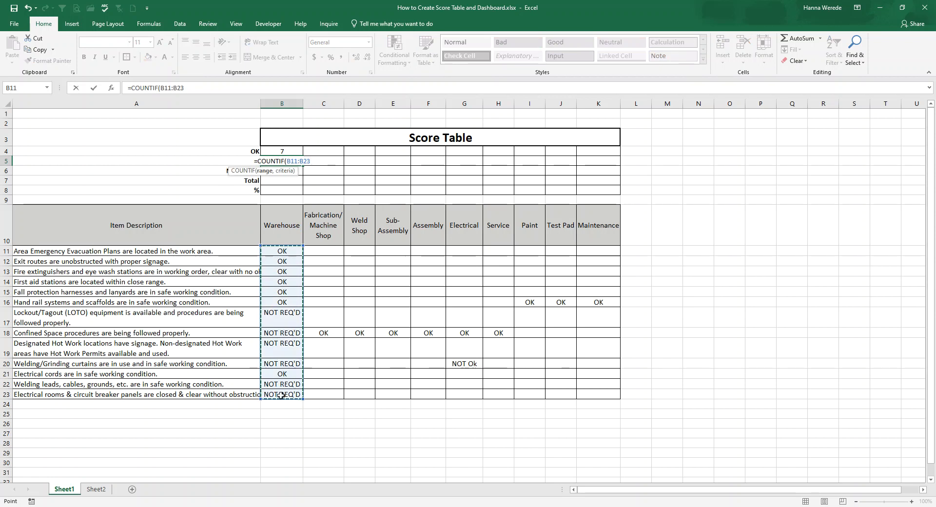
text(,)
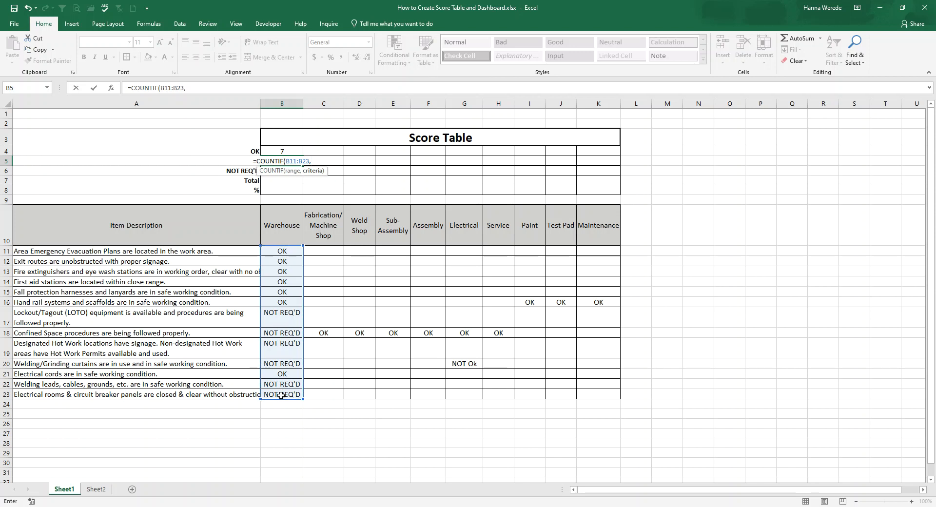
text(")
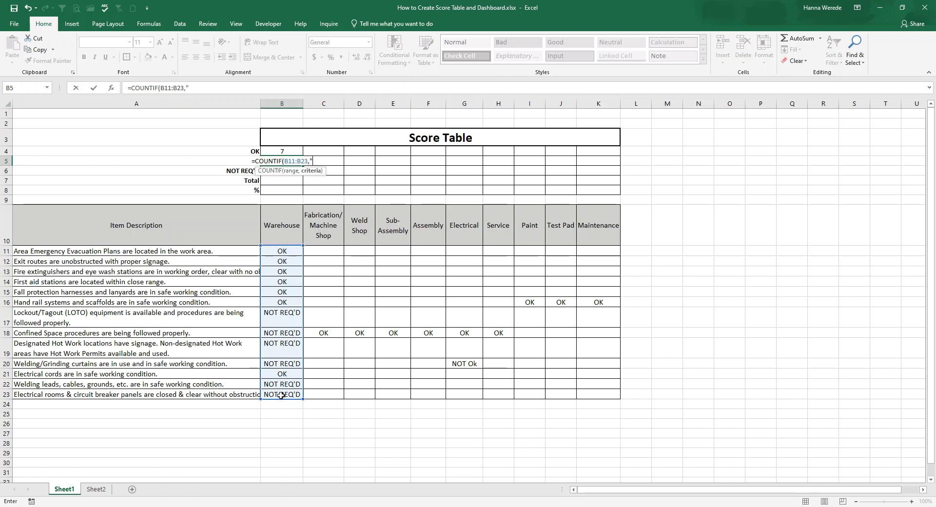
text(N)
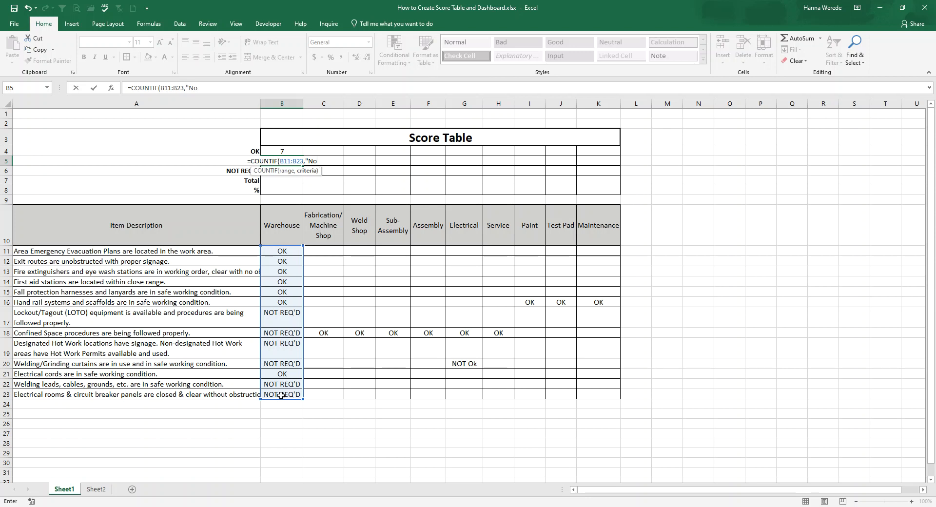
text(OT)
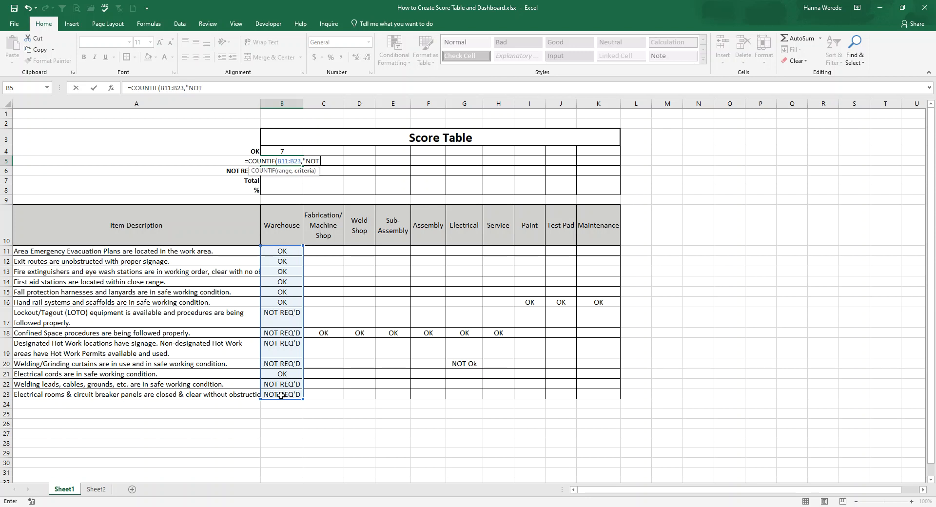
text( OK")
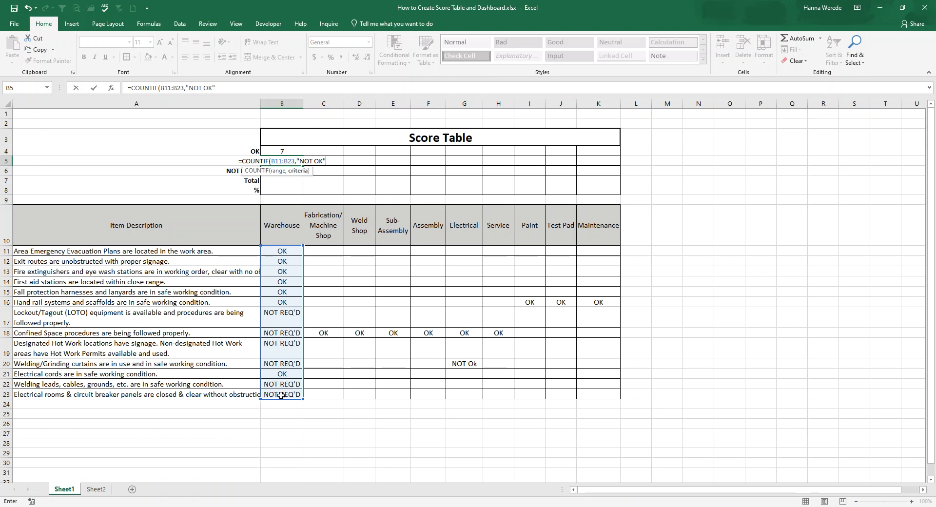
text())
key(Return)
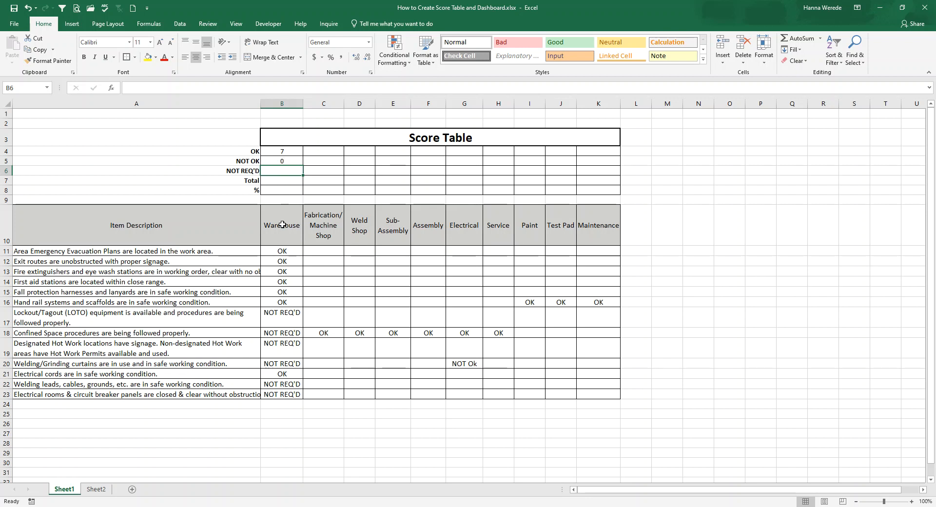
Step: Copy the Warehouse NOT OK count formula from cell B5 into the NOT REQ'D cell B6
click(287, 161)
key(ctrl+c)
click(279, 170)
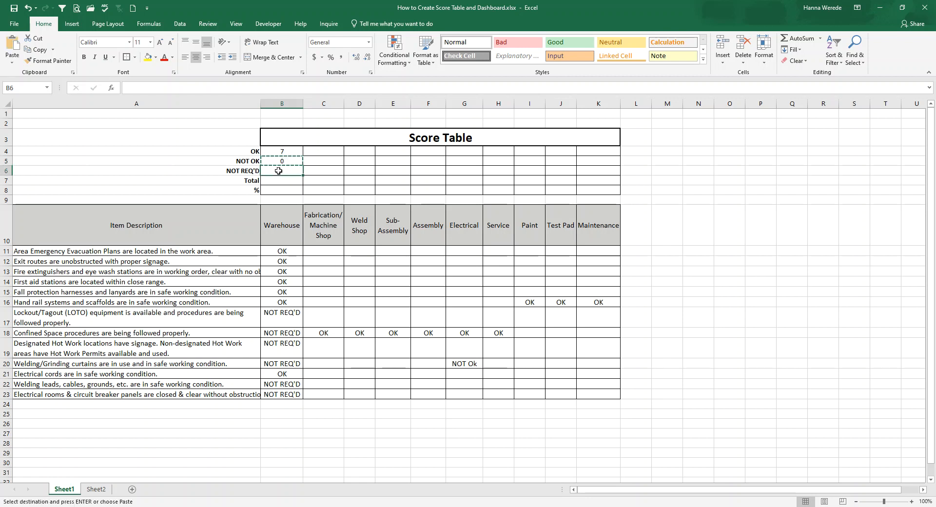
key(ctrl+v)
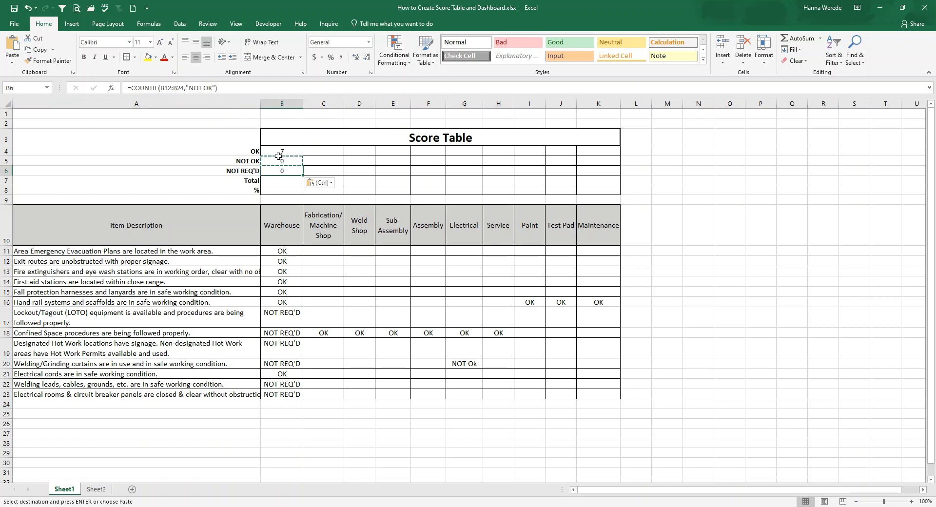
click(270, 249)
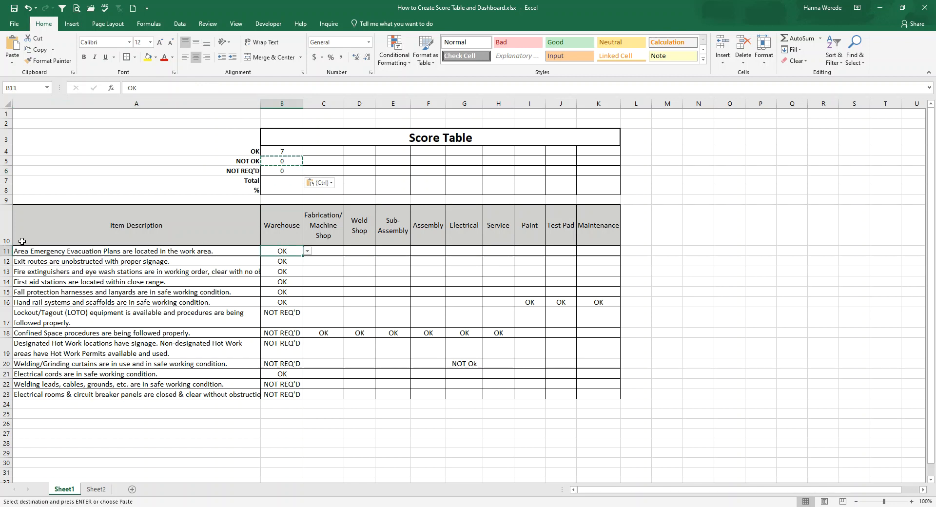
click(6, 251)
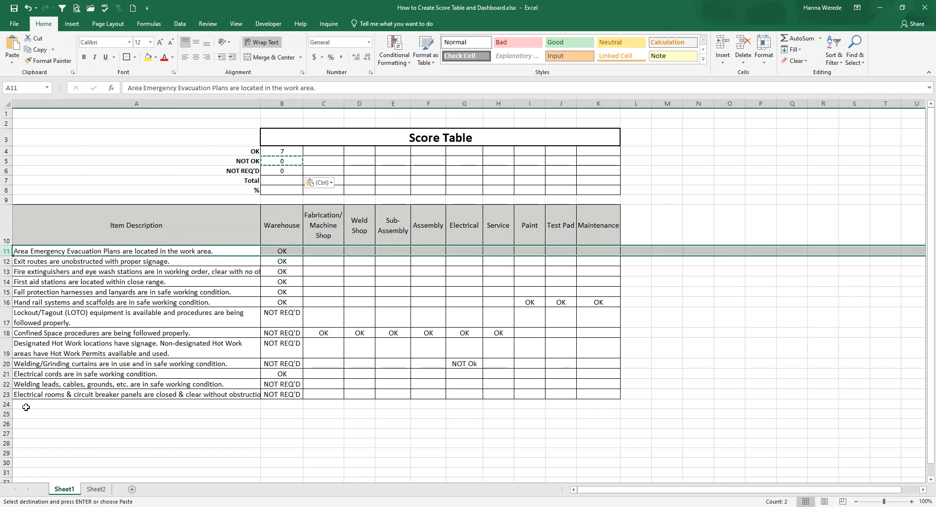
click(6, 393)
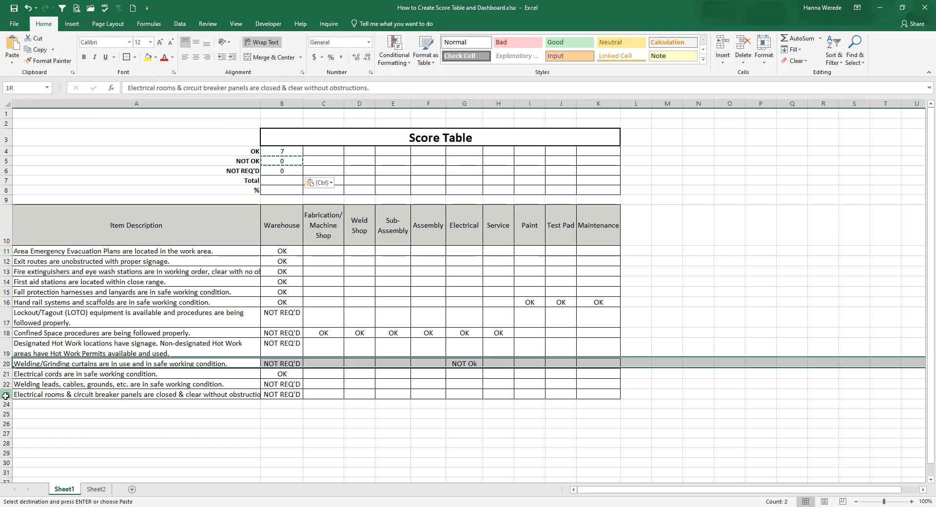
Step: Make the range in cell B5's formula absolute so that it reads =COUNTIF($B$11:$B$23,"NOT OK")
click(278, 161)
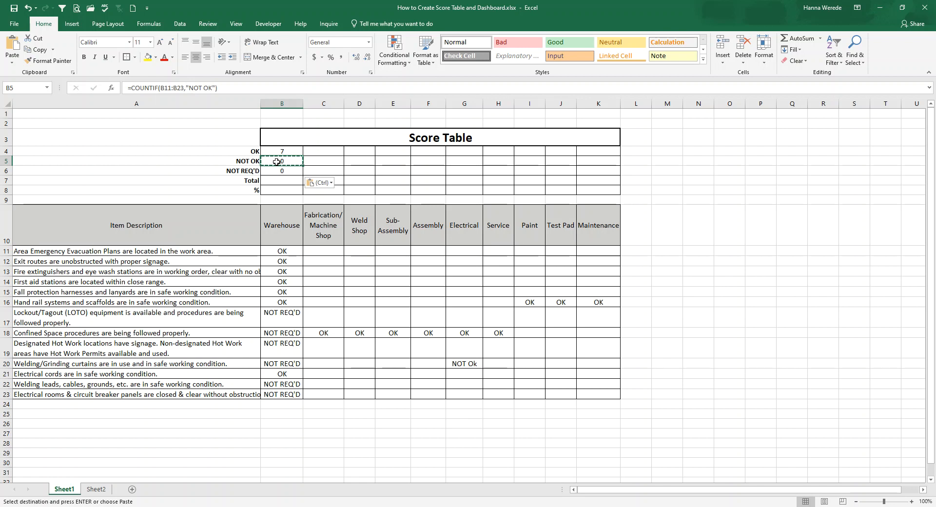
click(163, 88)
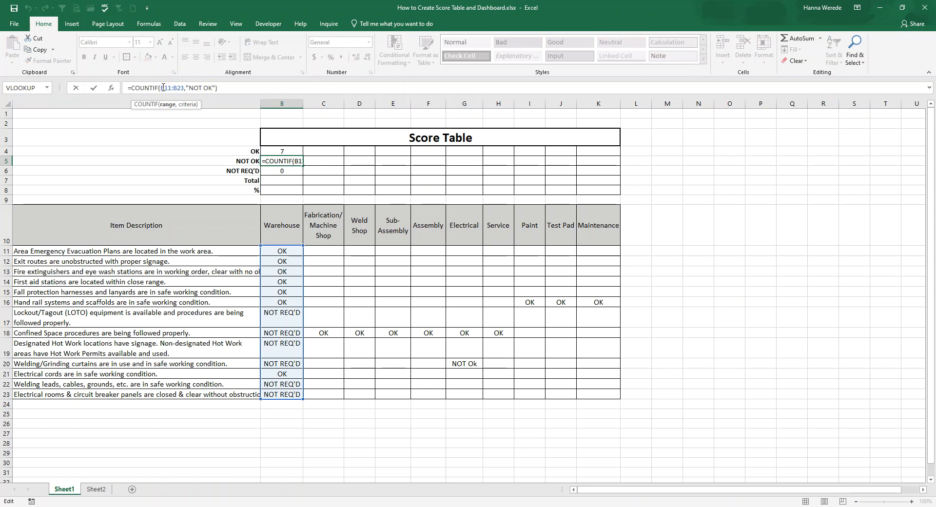
text($B$)
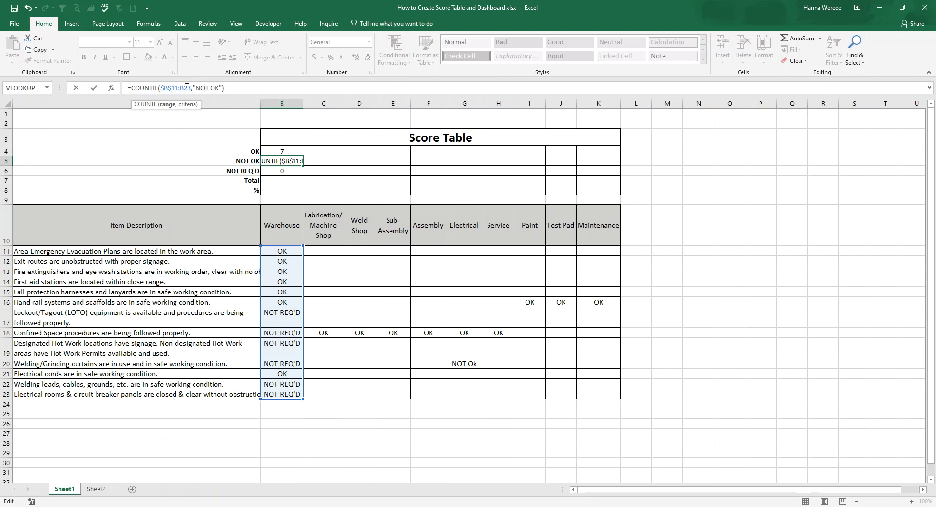
text($B)
text($B$)
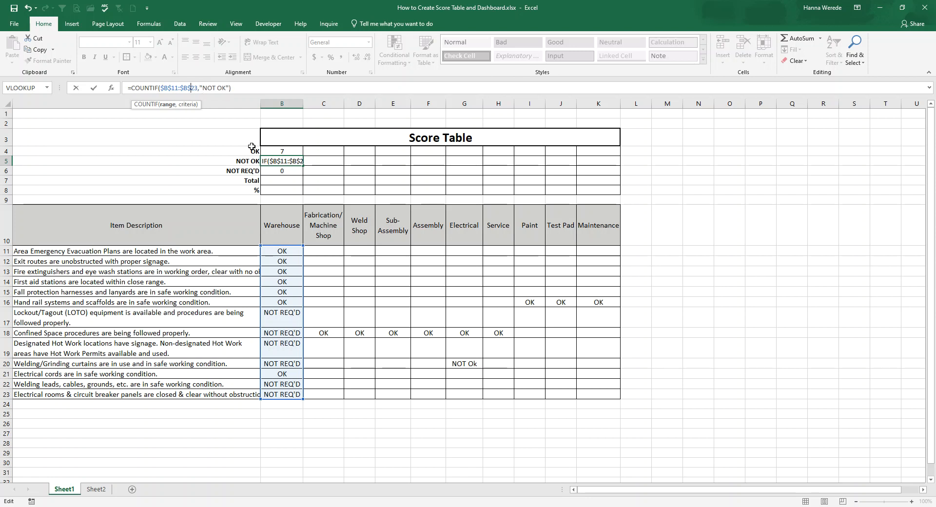
key(Return)
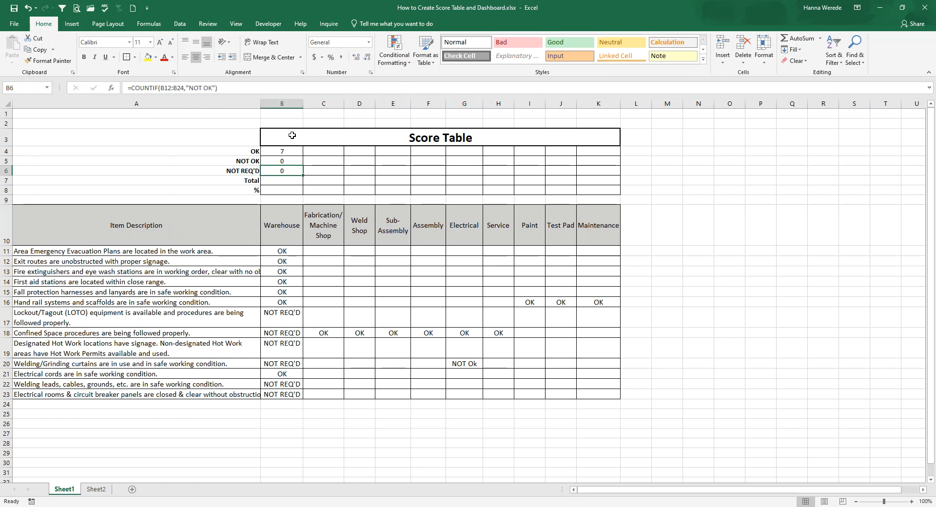
click(282, 162)
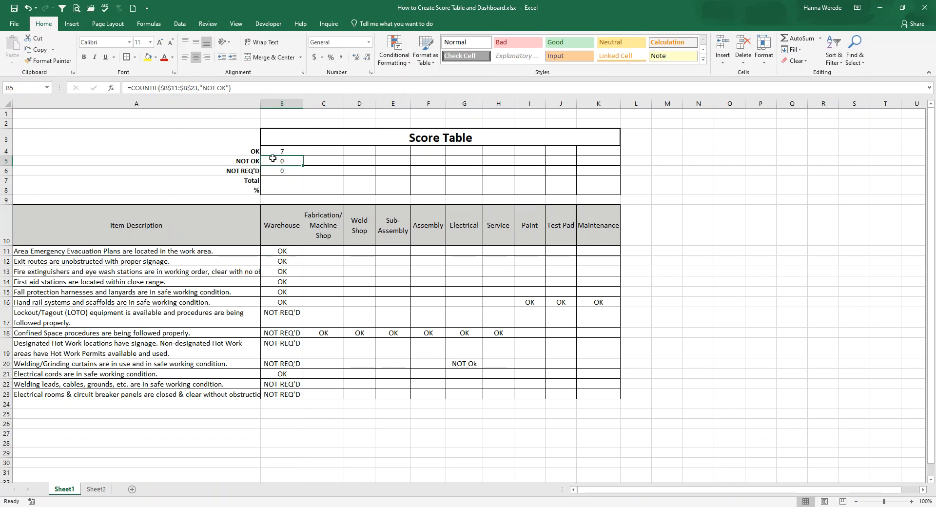
Step: Clear the pasted COUNTIF formula from the Warehouse NOT REQ'D cell B6
click(273, 170)
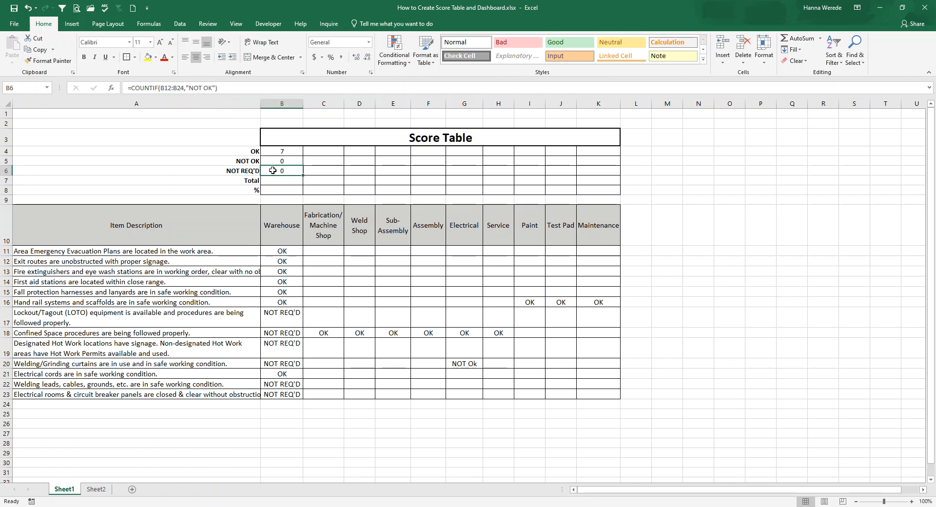
key(Delete)
click(275, 188)
click(274, 171)
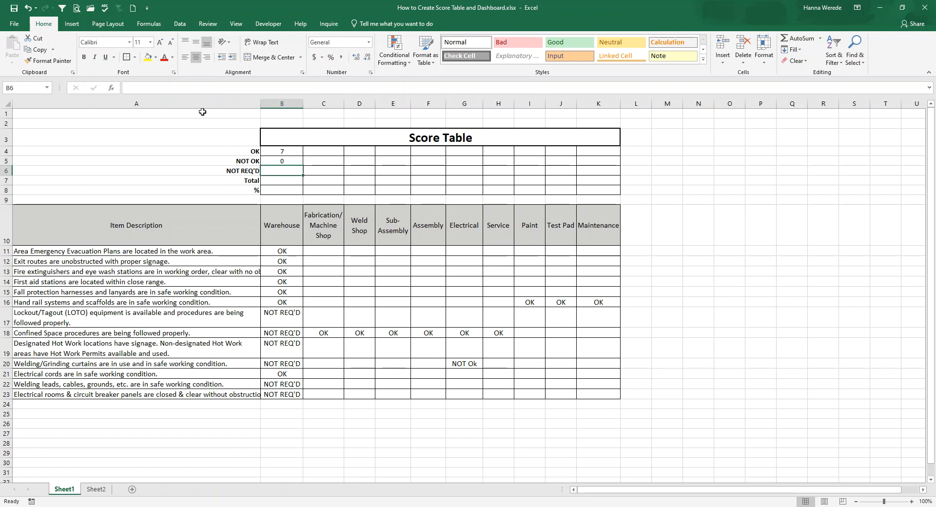
click(28, 8)
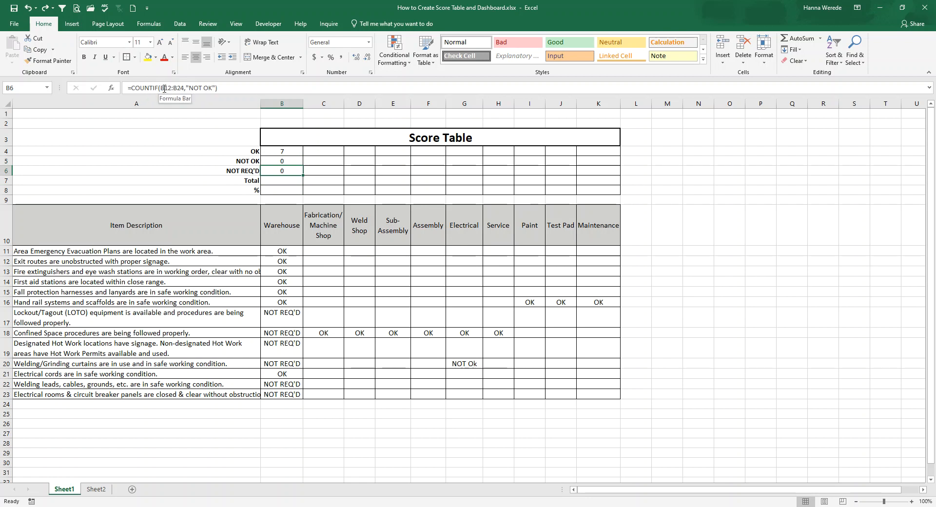
click(281, 159)
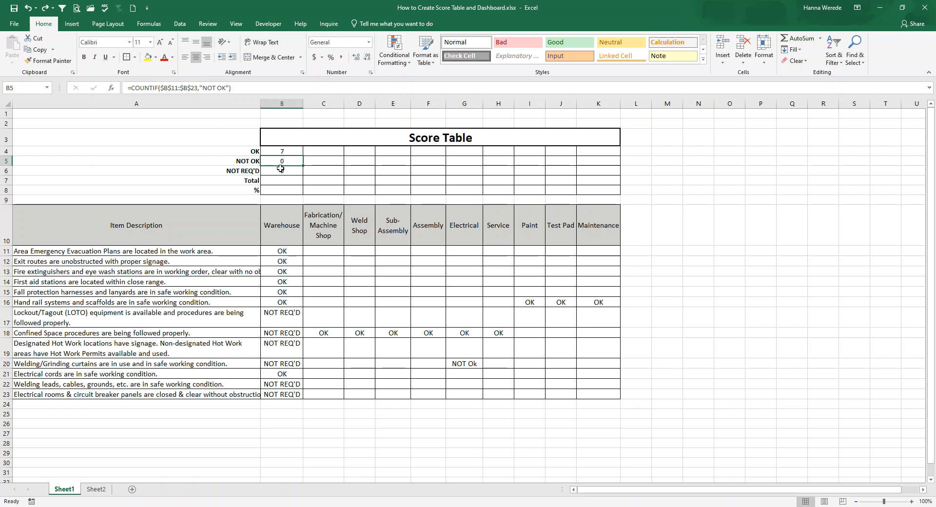
click(281, 170)
key(Delete)
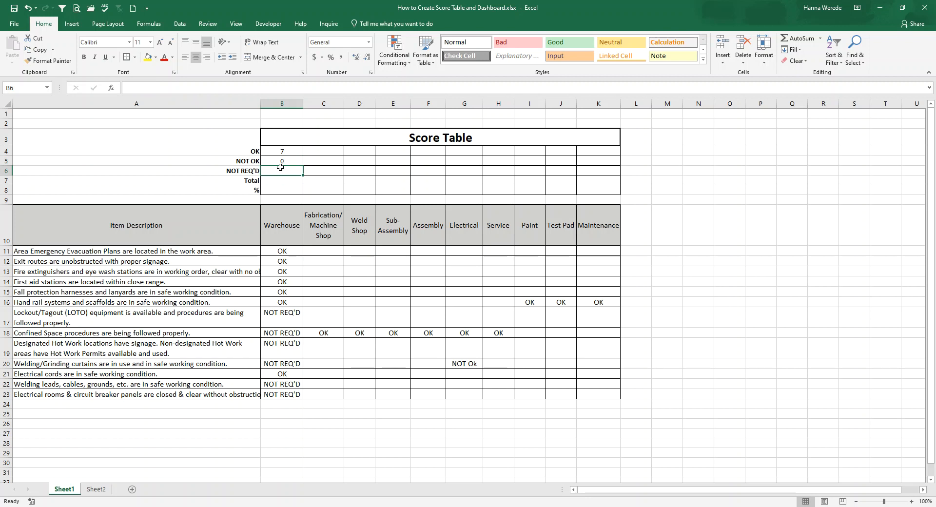
Step: Copy the formula from B5 into B6 and change its criterion, giving =COUNTIF($B$11:$B$23,"NOT REQ'D")
click(279, 160)
key(ctrl+c)
key(Down)
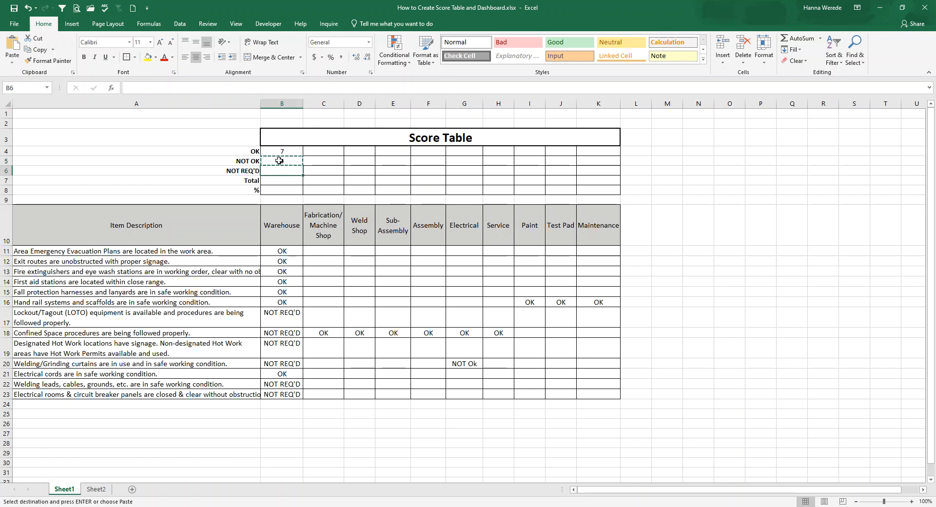
key(ctrl+v)
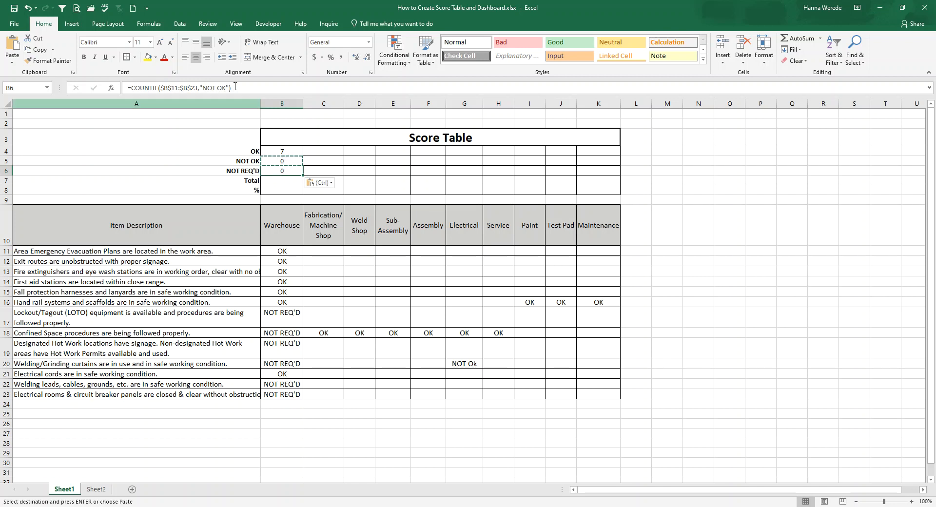
mouse_move(227, 88)
mouse_down()
mouse_move(208, 87)
mouse_move(228, 89)
mouse_up()
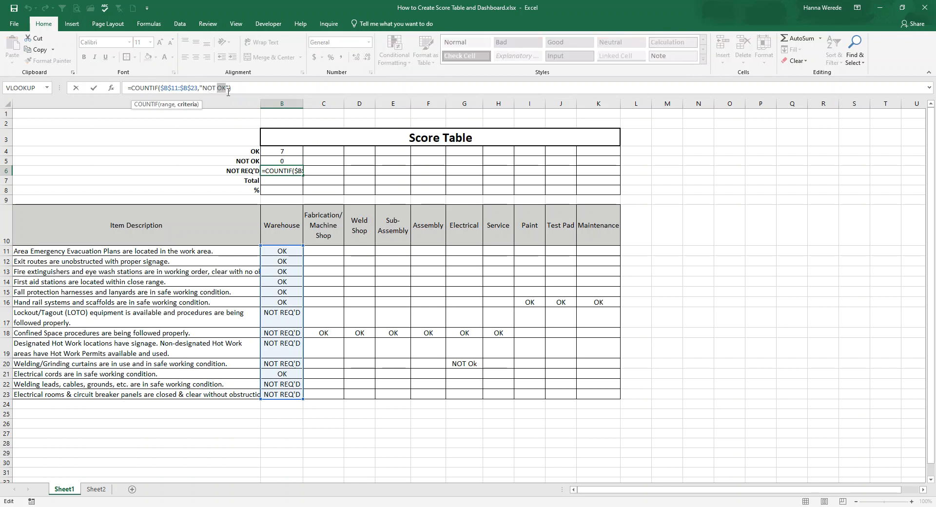
text(REQ'D)
key(Return)
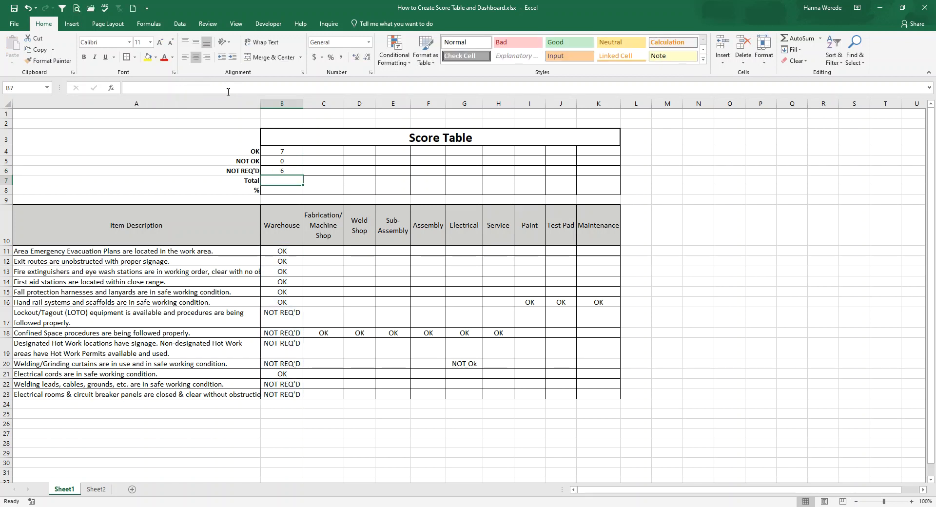
drag(284, 317, 274, 394)
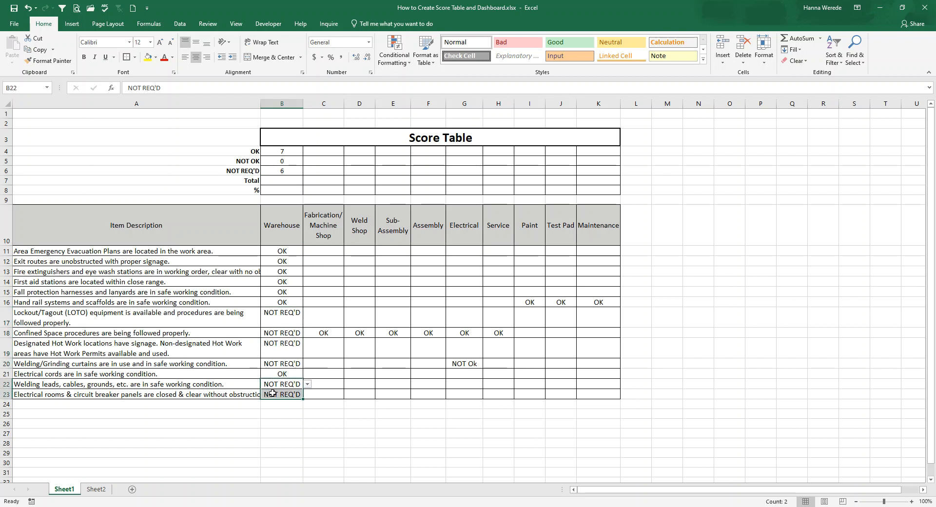
click(281, 171)
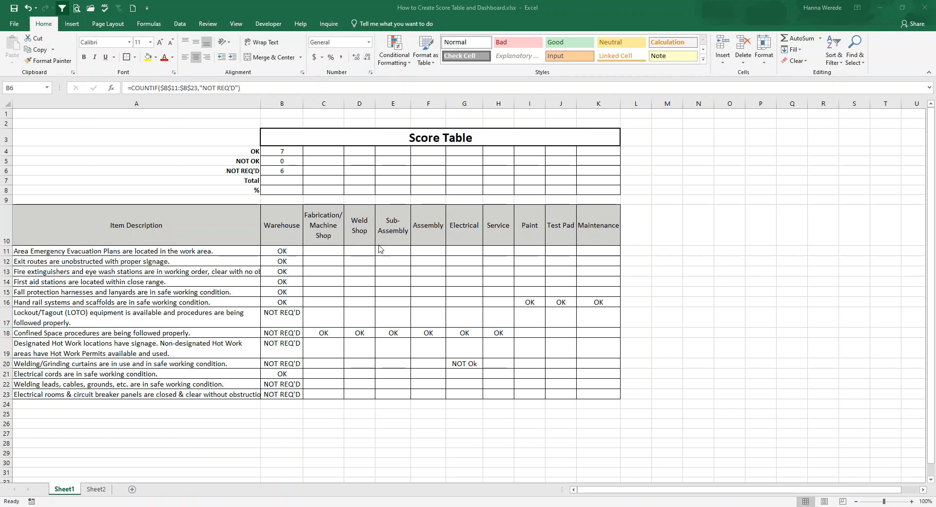
click(297, 170)
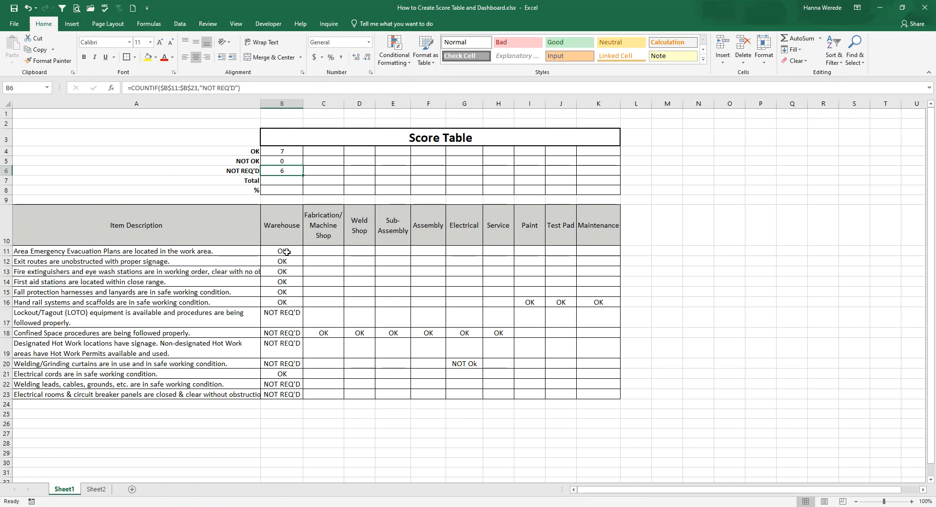
drag(287, 251, 603, 253)
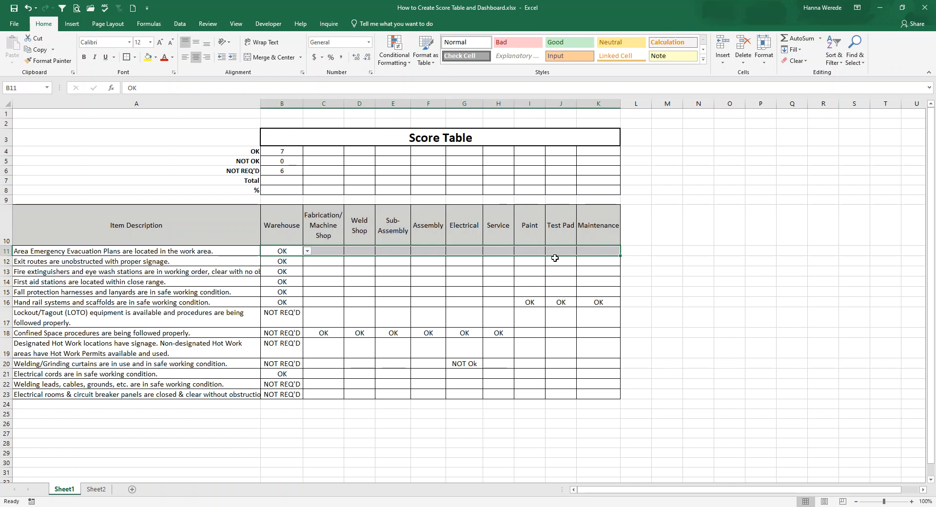
Step: Total the three Warehouse counts in cell B7 with the formula =SUM(B4:B6)
click(270, 179)
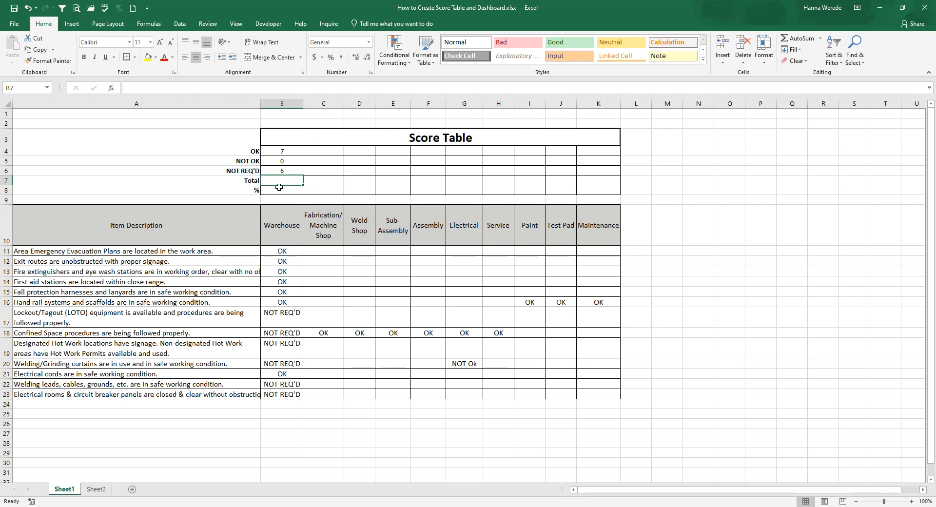
text(=)
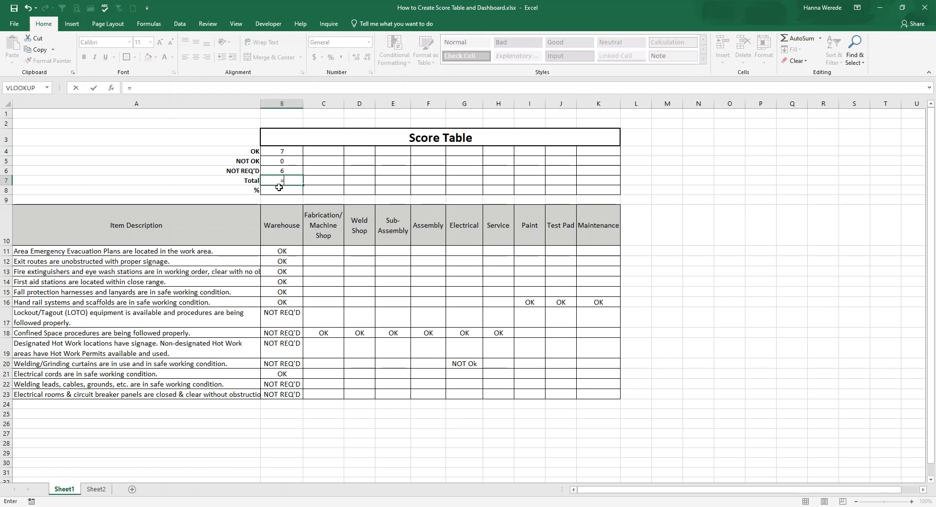
text(s)
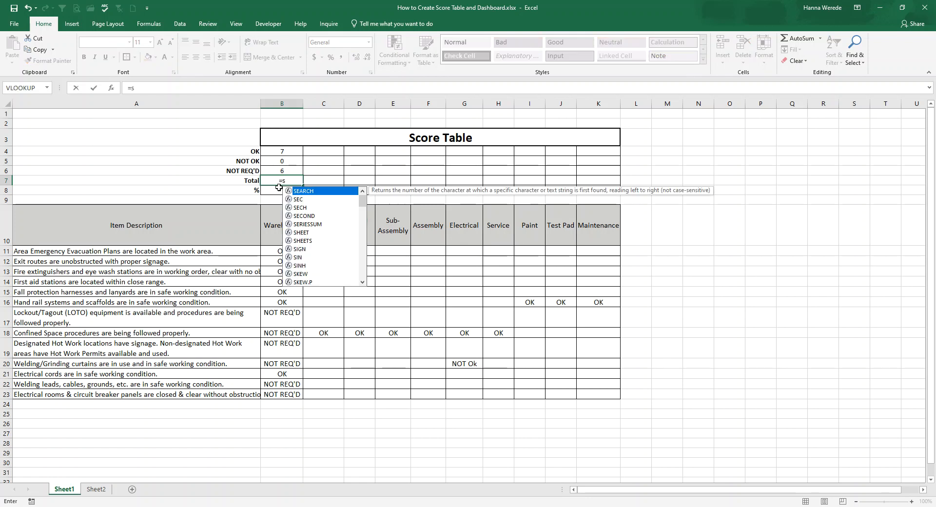
text(um)
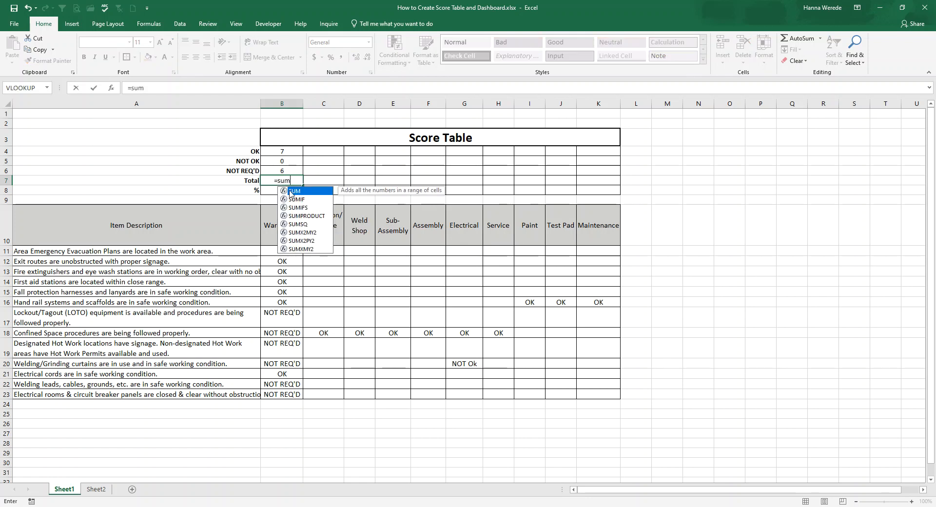
double_click(290, 192)
drag(282, 153, 282, 168)
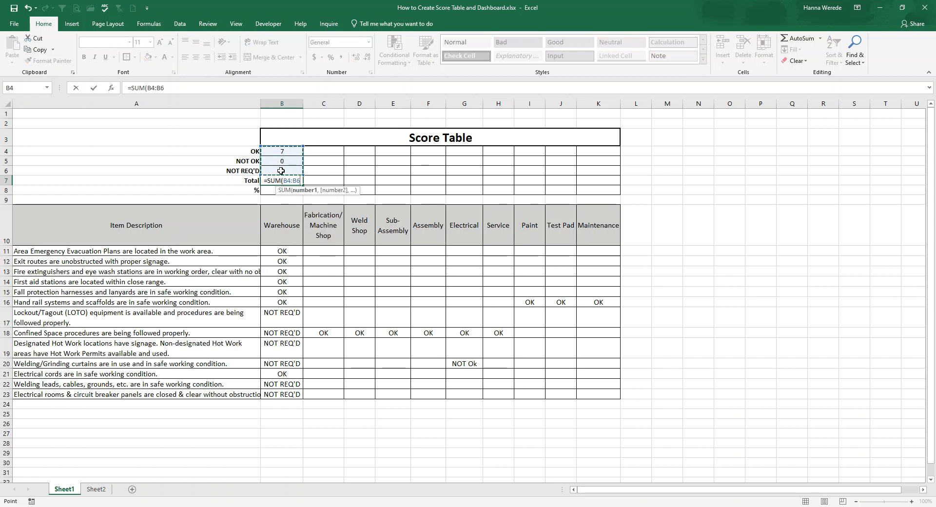
key(Return)
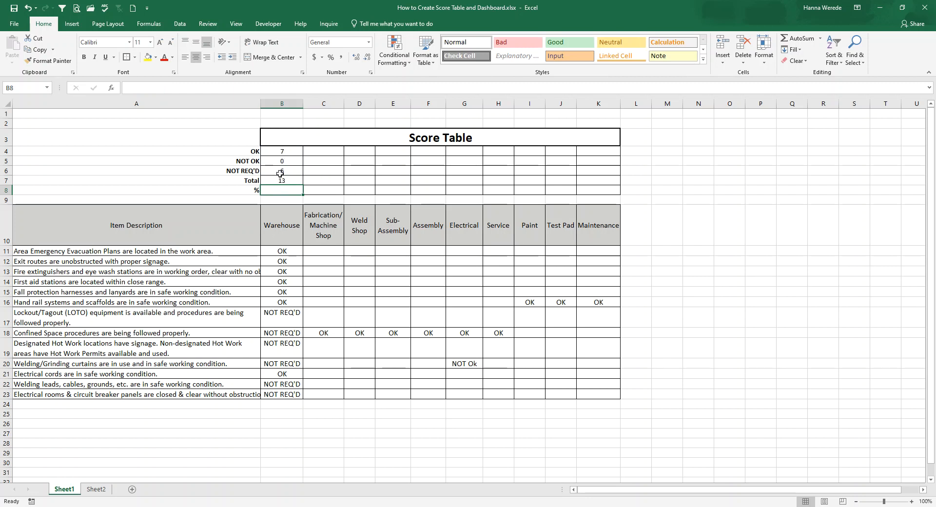
Step: Calculate the Warehouse share of OK items in cell B8 with the formula =B4/B7
click(340, 190)
click(279, 188)
text(=)
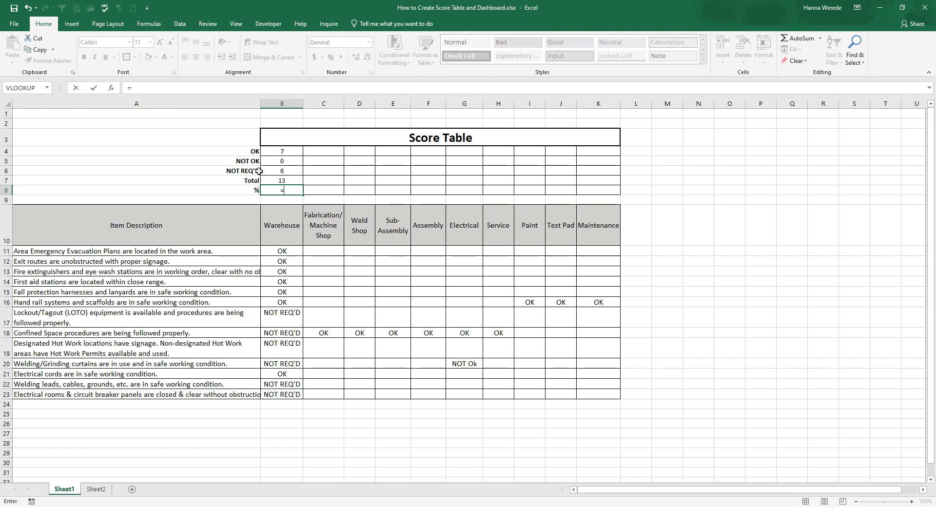
click(275, 151)
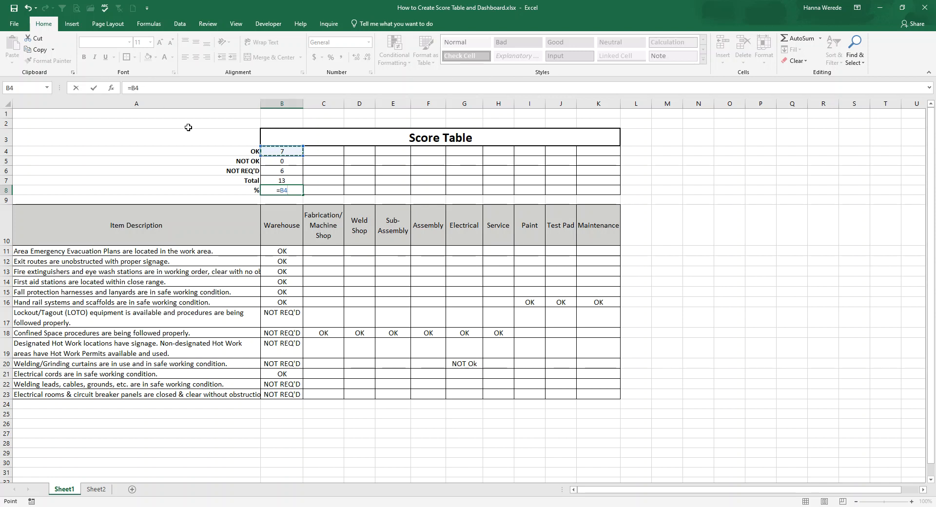
text(/)
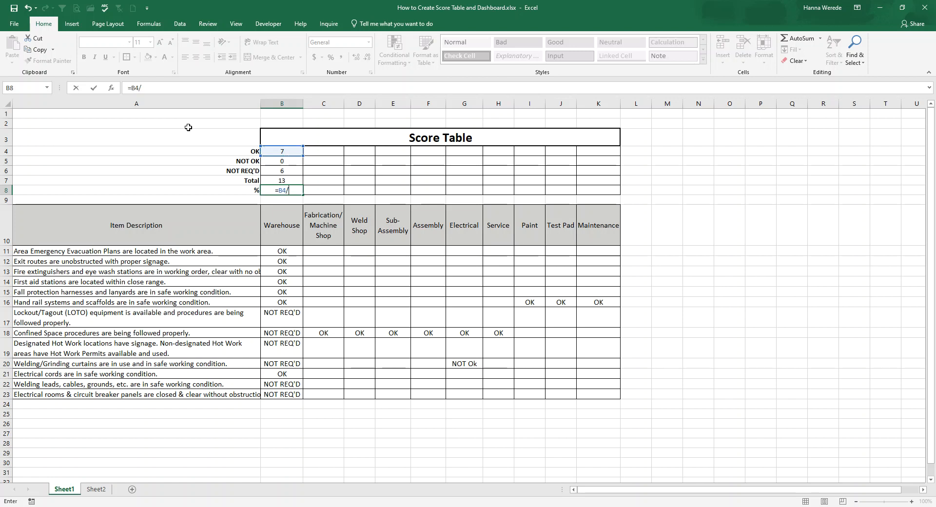
click(264, 181)
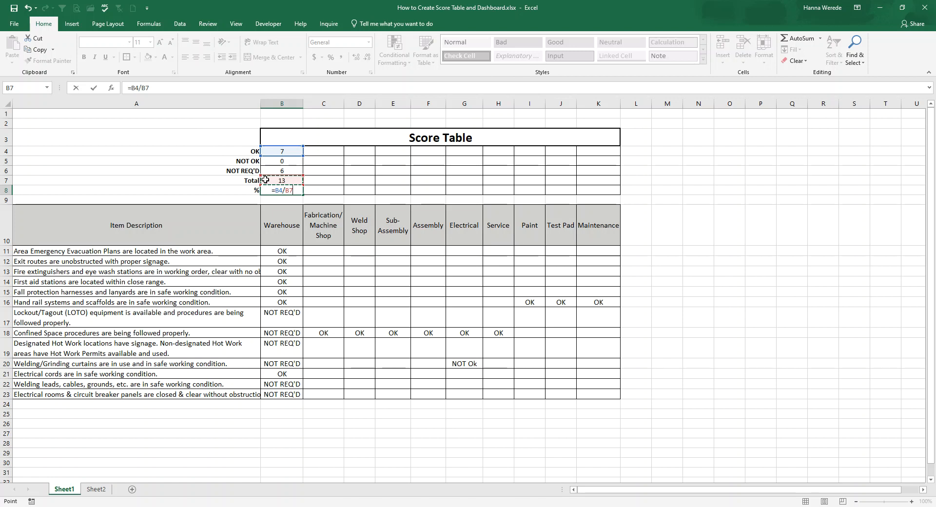
key(Return)
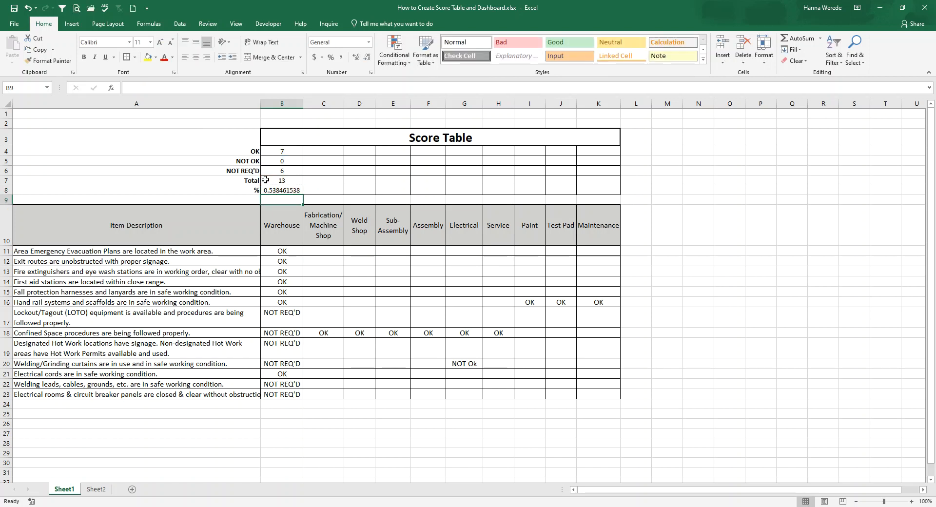
Step: Format the Warehouse % result in cell B8 as a percentage
click(275, 190)
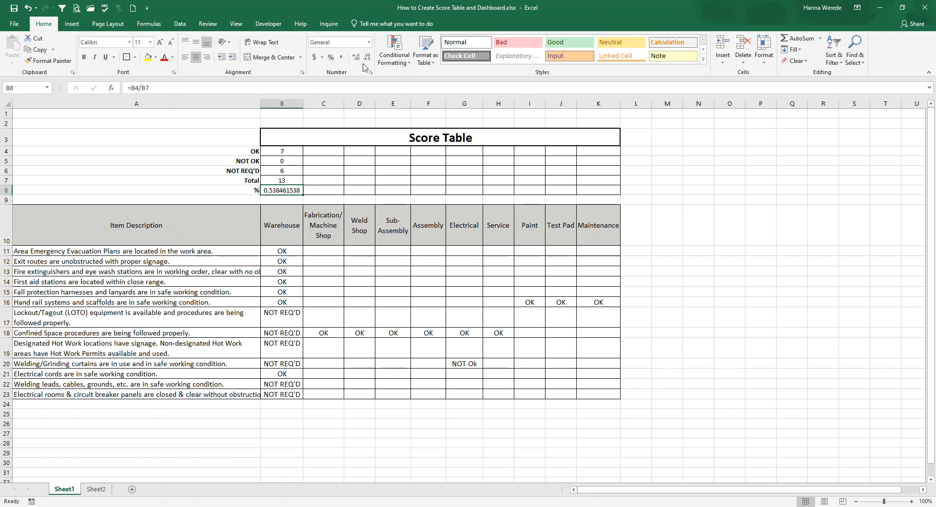
click(331, 58)
click(287, 198)
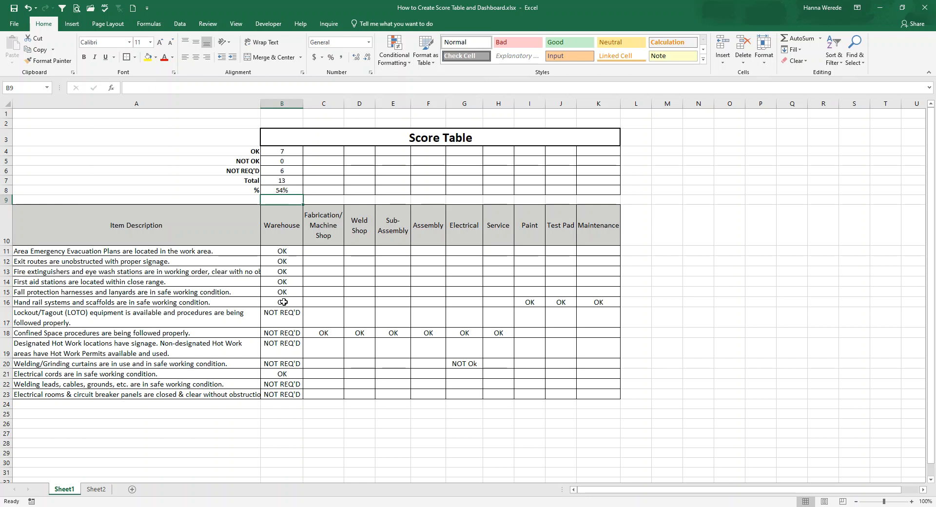
Step: Copy the Warehouse NOT OK formula from B5 into the Fabrication/Machine Shop OK cell C4
click(295, 152)
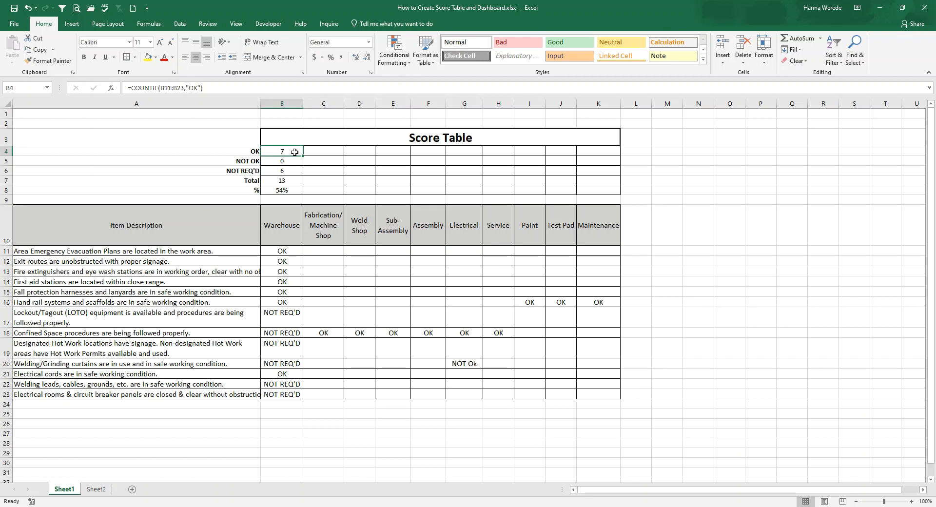
click(292, 159)
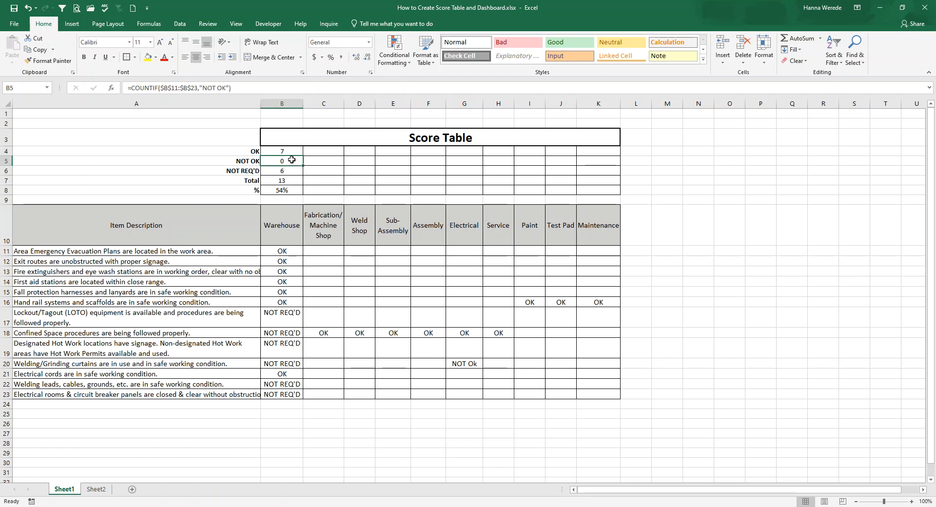
key(ctrl+c)
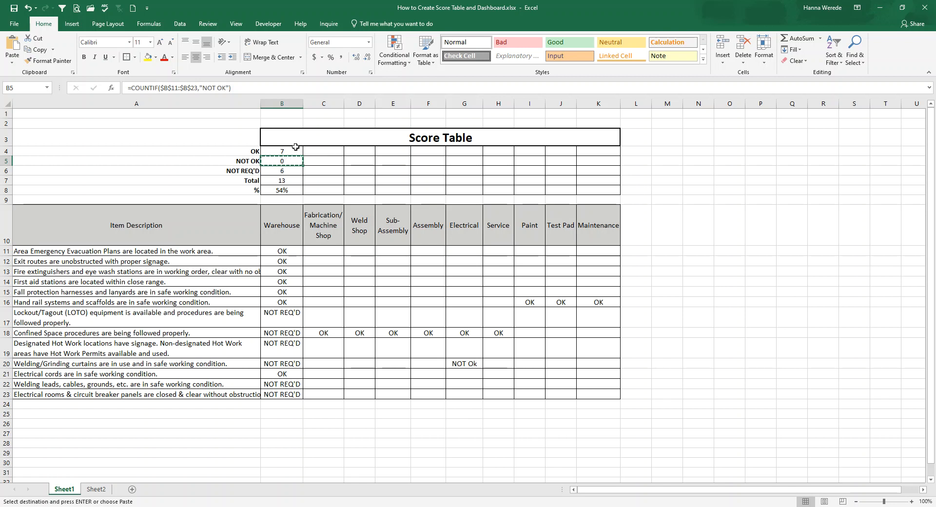
click(313, 150)
key(ctrl+v)
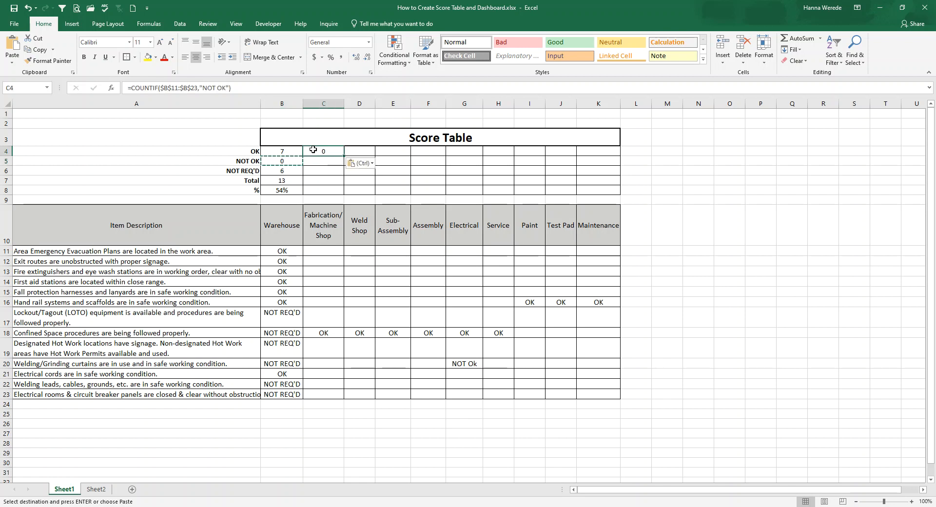
Step: Change the formula in C4 to count OK items in column C, giving =COUNTIF($C11:$C$23,"OK")
click(169, 88)
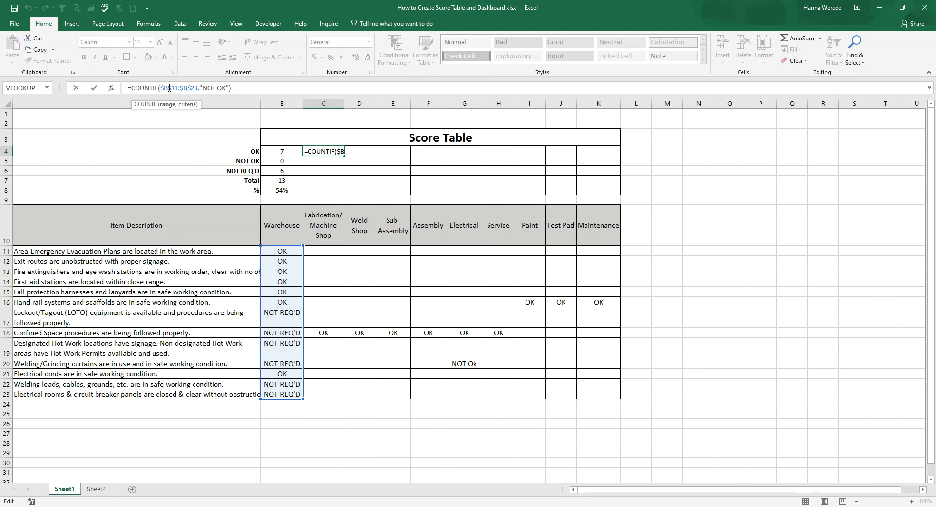
key(BackSpace)
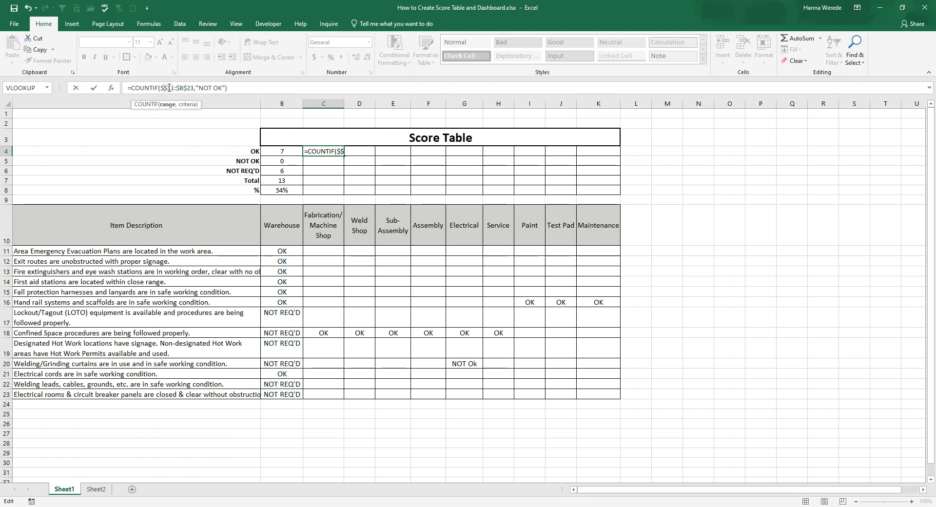
key(BackSpace)
text(c)
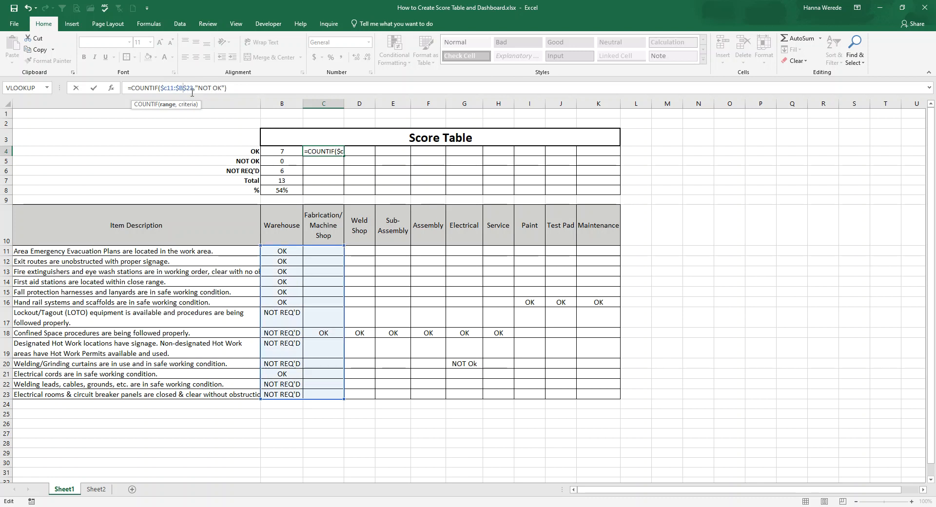
key(BackSpace)
text(c)
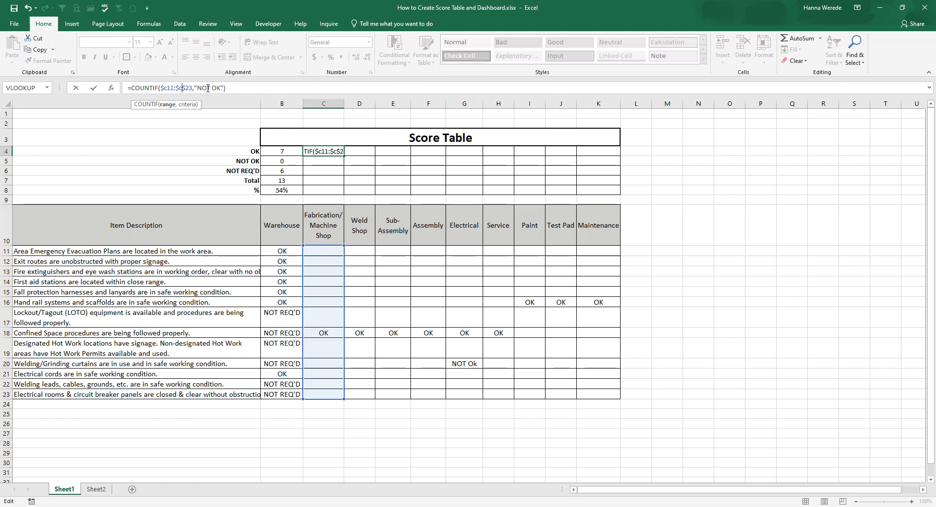
click(212, 88)
key(BackSpace)
key(BackSpace)
key(BackSpace)
key(BackSpace)
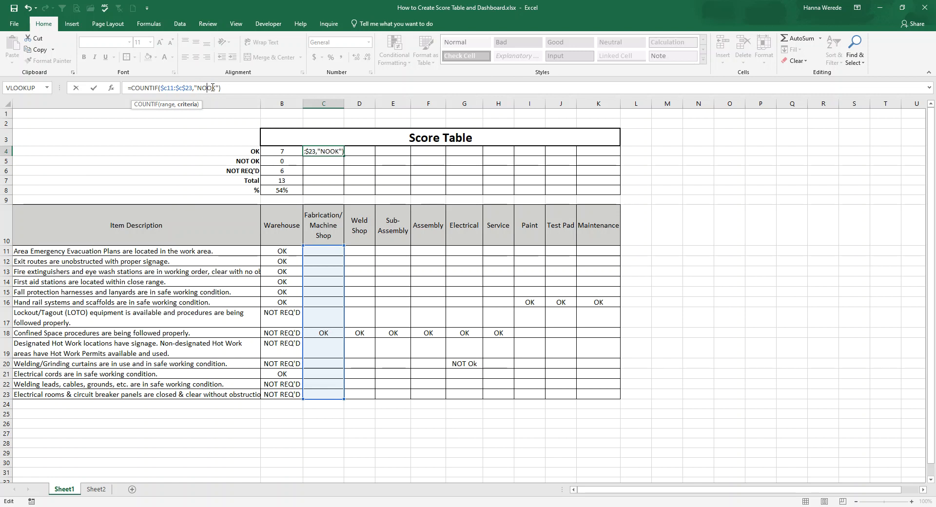
key(Return)
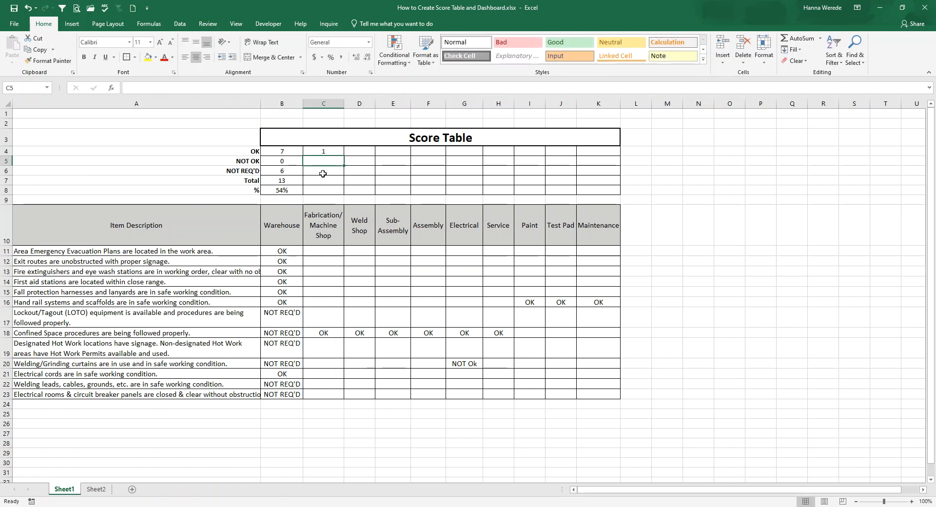
Step: Remove the row anchor from the range end in C4, giving =COUNTIF($C11:$C23,"OK")
click(329, 151)
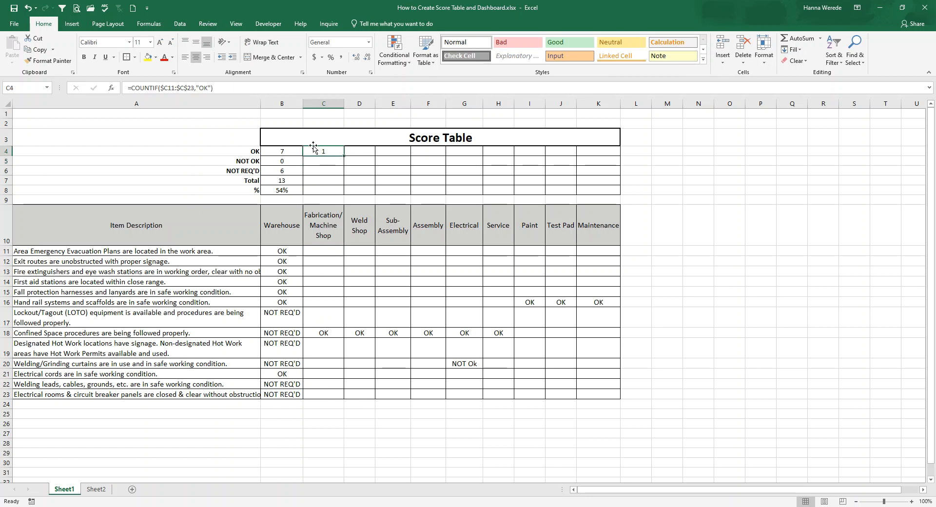
click(168, 87)
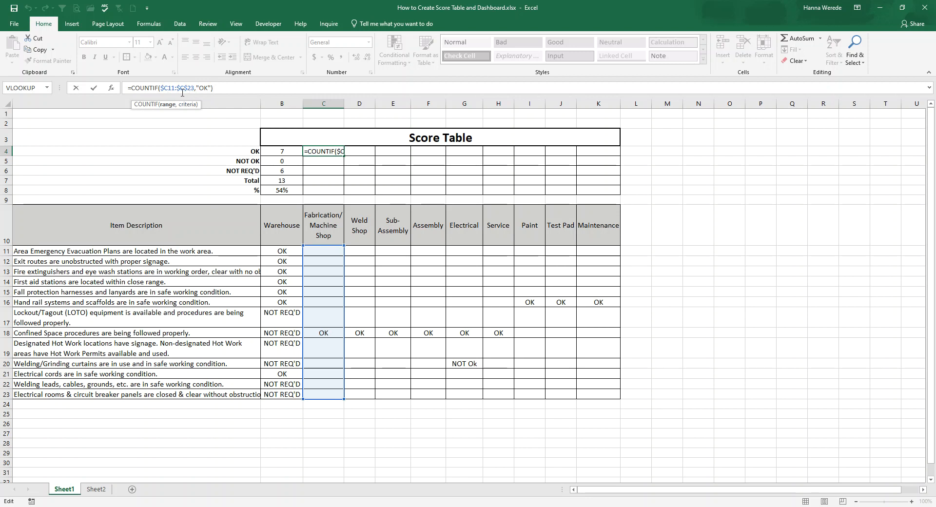
click(187, 88)
key(BackSpace)
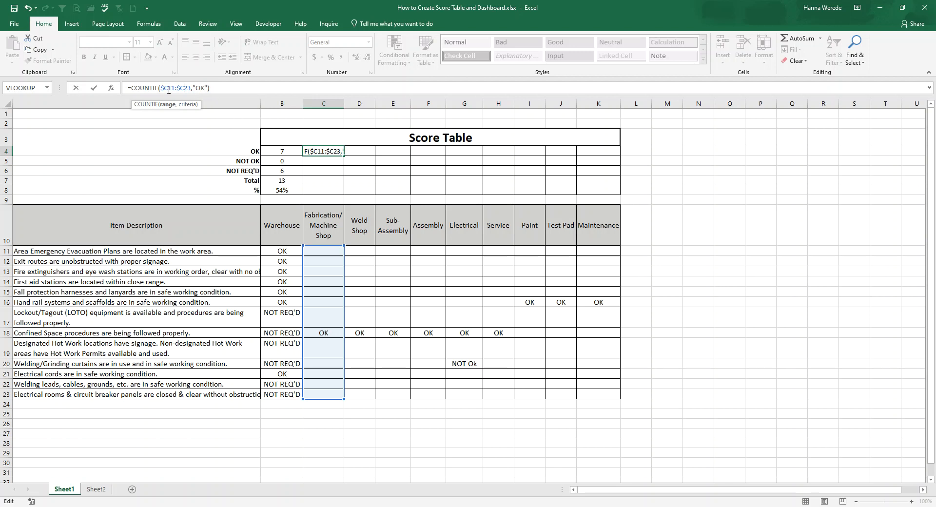
click(334, 179)
Step: Copy the formula =COUNTIF($C11:$C23,"OK") from C4 across D4:K4 and check the column references in D4 and E4
click(321, 151)
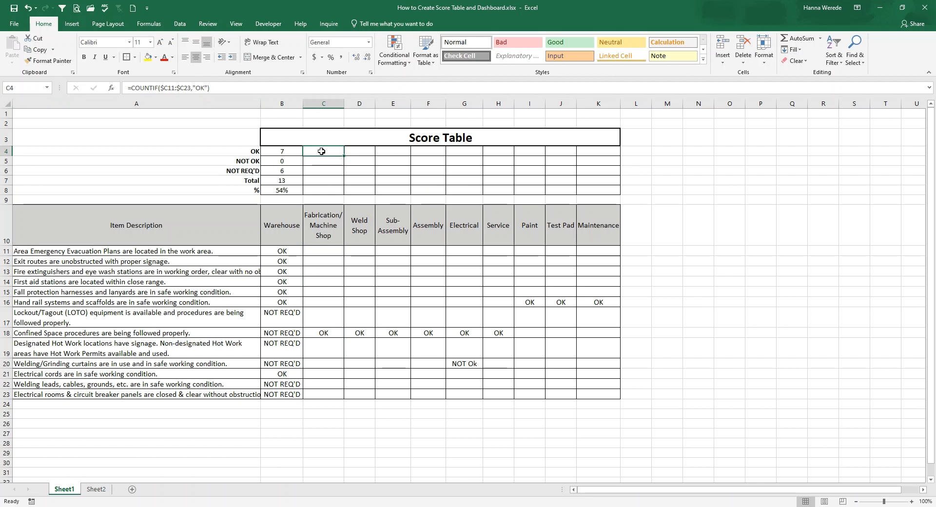
key(ctrl+c)
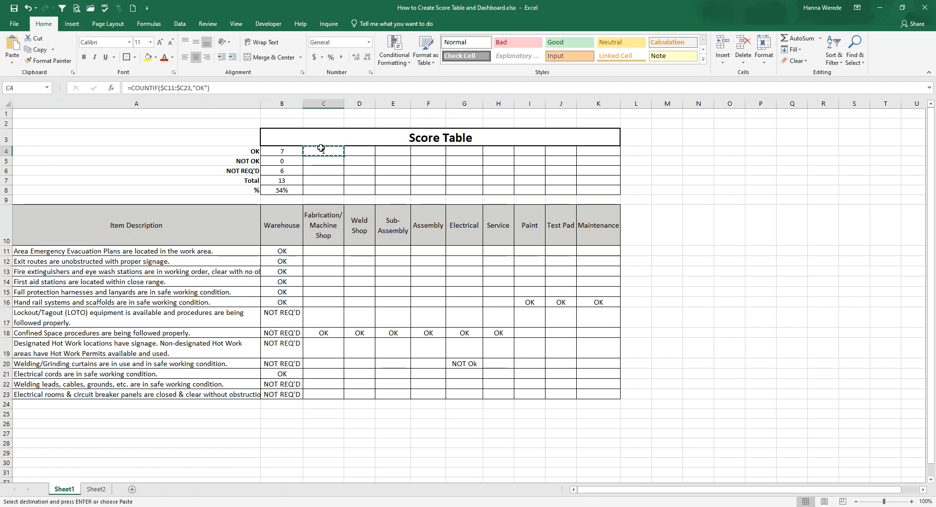
key(shift+Right)
key(shift+Right)
key(shift+Right)
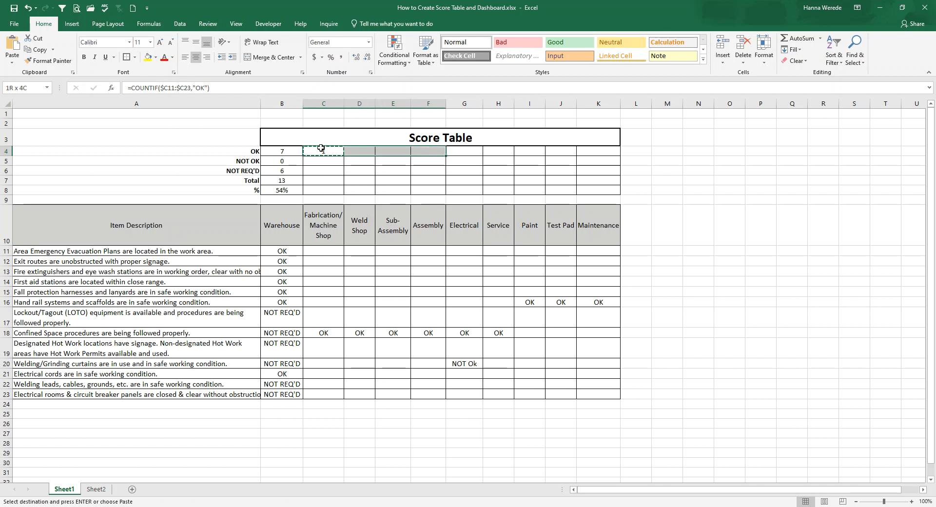
key(shift+Right)
key(shift+Right)
key(shift+Right)
key(shift+Right)
key(shift+Right)
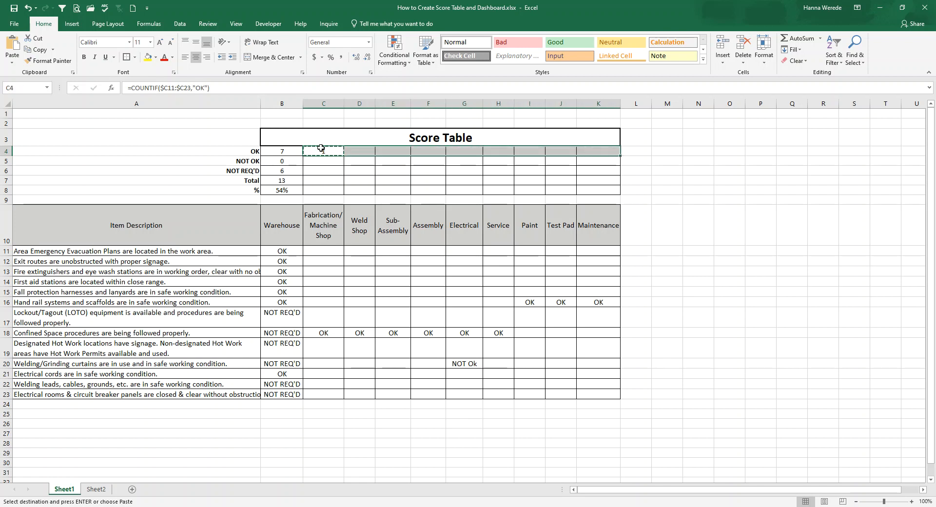
key(ctrl+v)
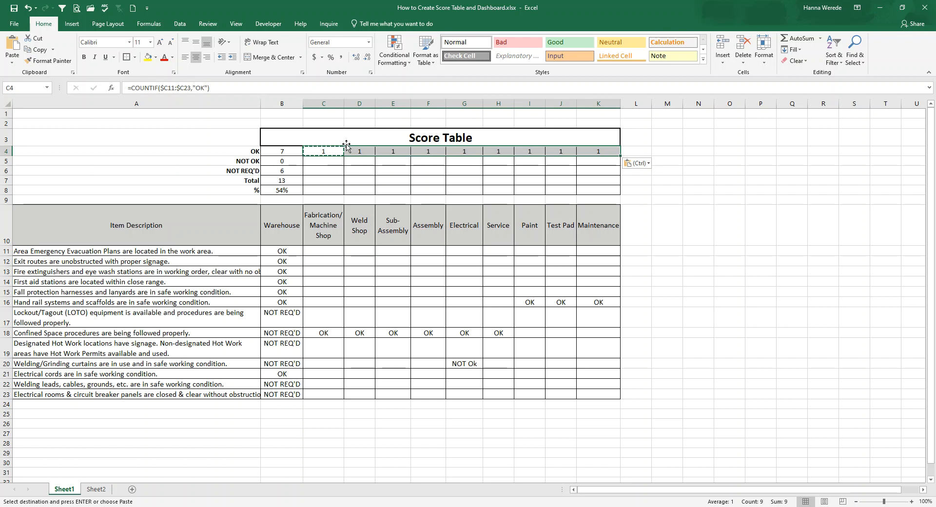
click(366, 151)
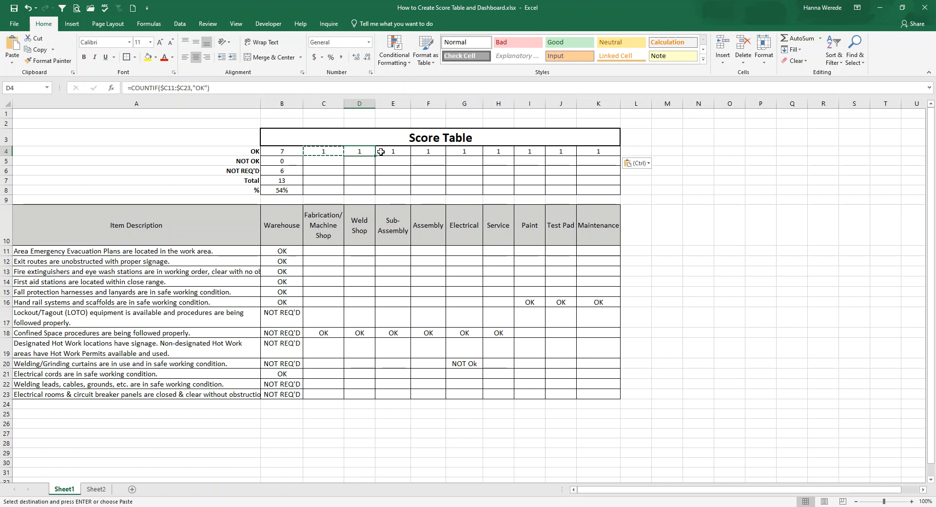
click(382, 151)
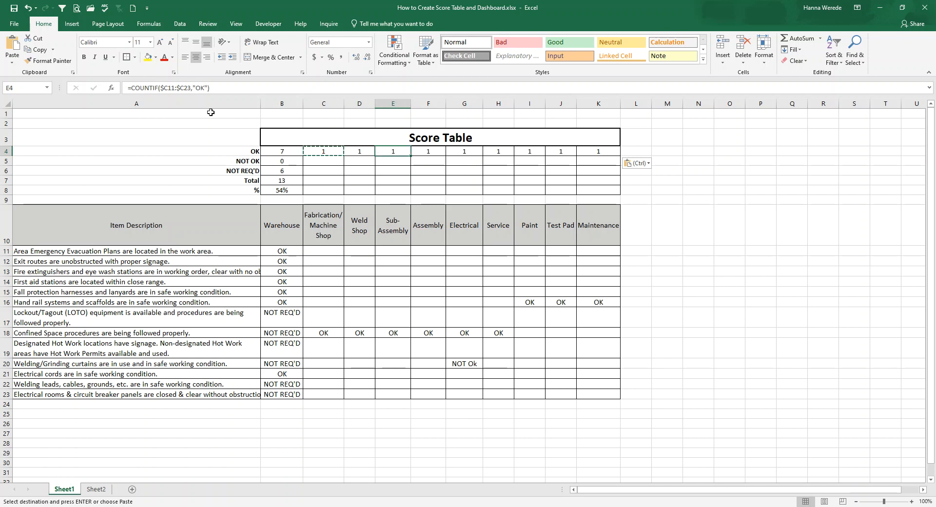
Step: Edit the formula in C4 to anchor the rows instead of the columns, giving =COUNTIF(C$11:C$23,"OK")
click(324, 151)
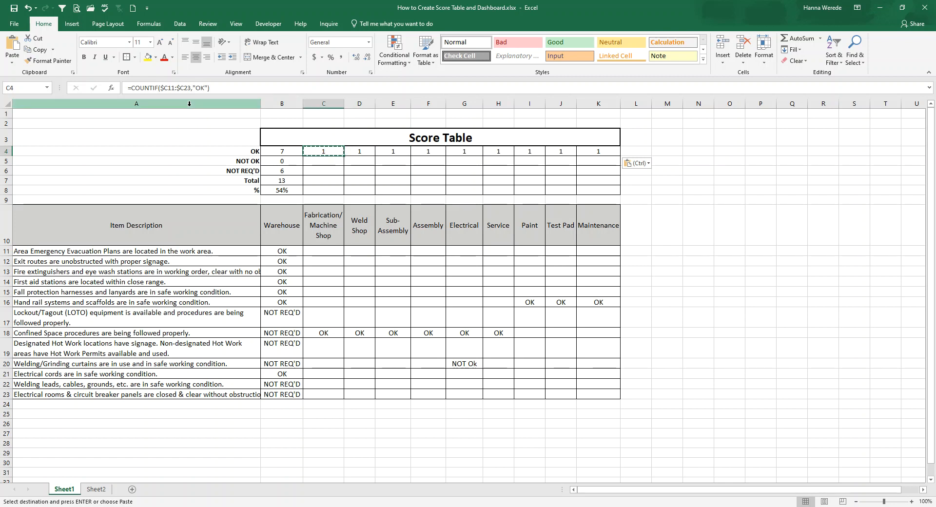
click(166, 88)
key(BackSpace)
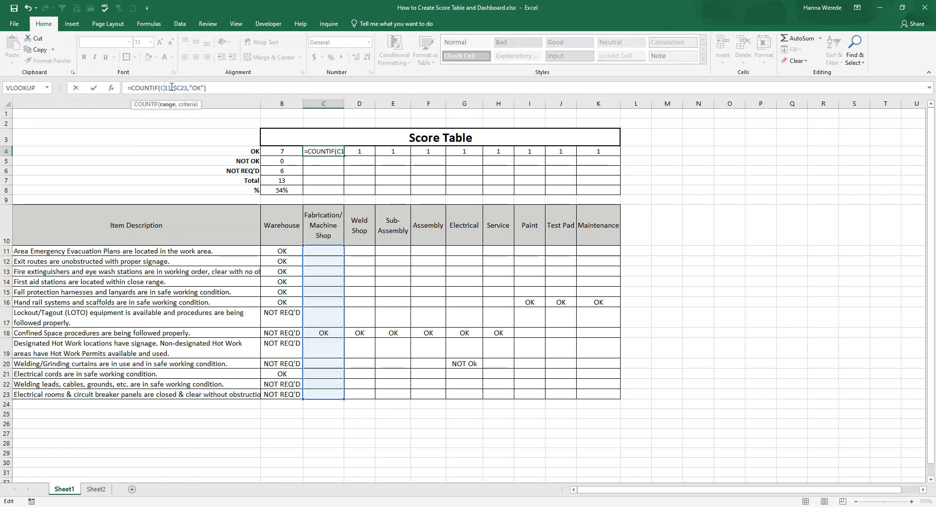
text($)
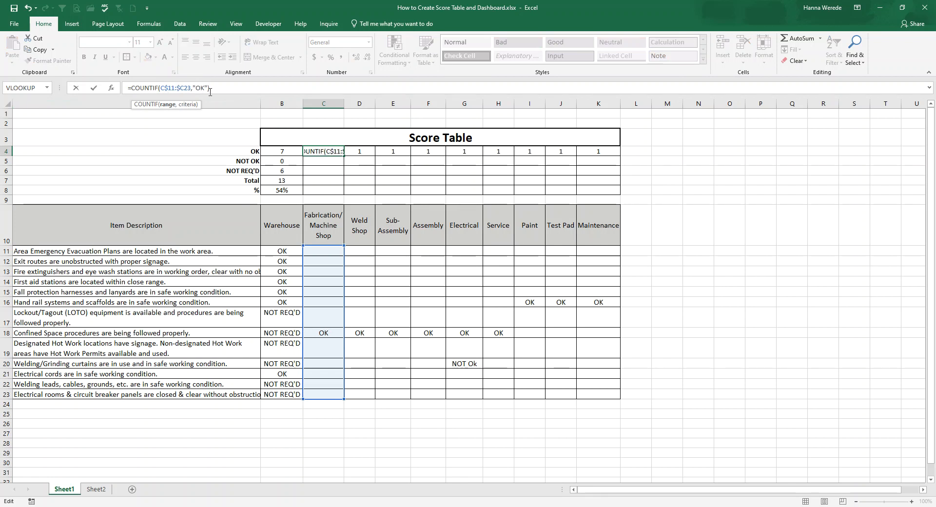
key(BackSpace)
click(181, 88)
key(Right)
text($)
key(Return)
Step: Copy the row-anchored OK formula from C4 across the remaining departments through K4
click(325, 149)
key(ctrl+c)
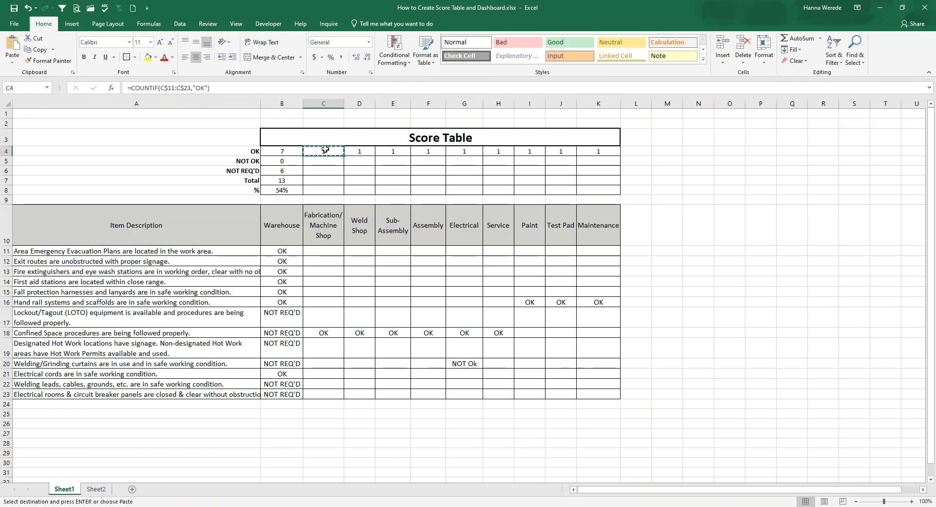
key(shift+Right)
key(shift+Right)
key(shift+Right)
key(shift+Right)
key(shift+Right)
key(shift+Right)
key(shift+Right)
key(shift+Right)
key(ctrl+v)
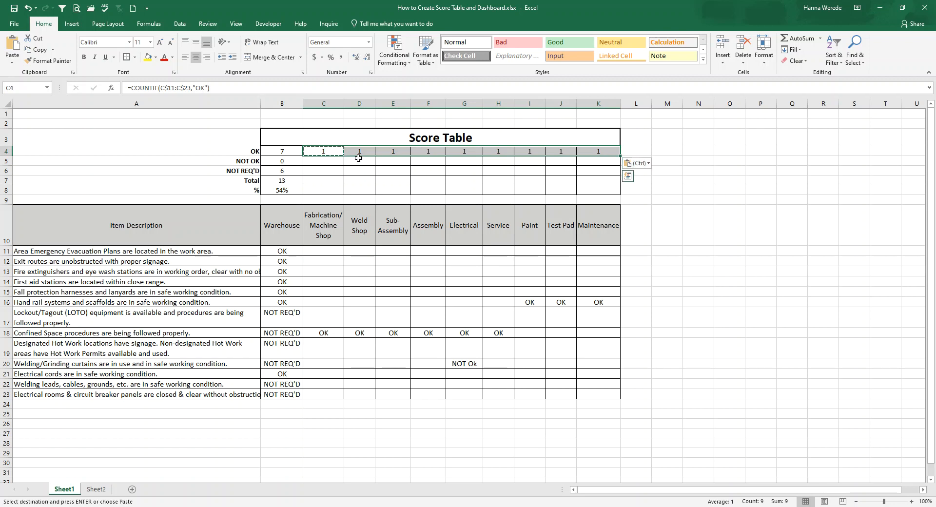
Step: Check the range referenced by each copied OK formula from D4 through K4
click(359, 152)
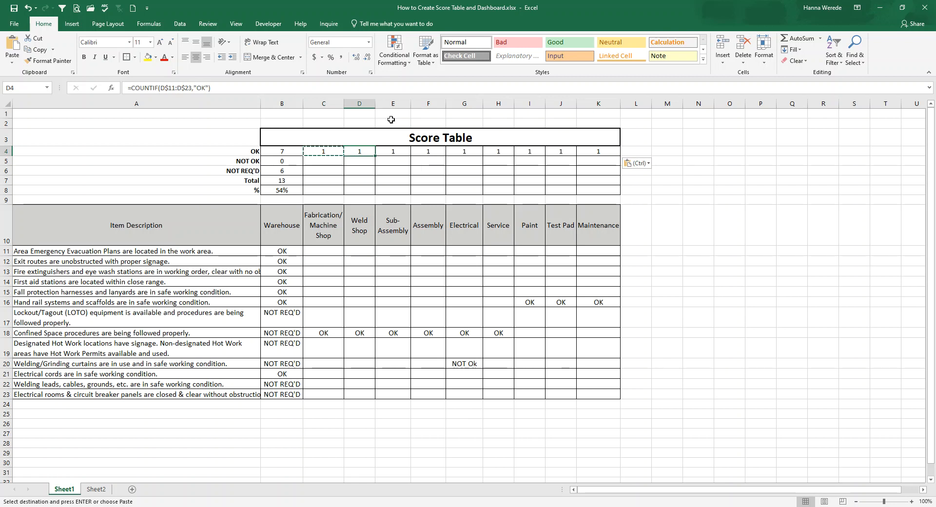
click(394, 152)
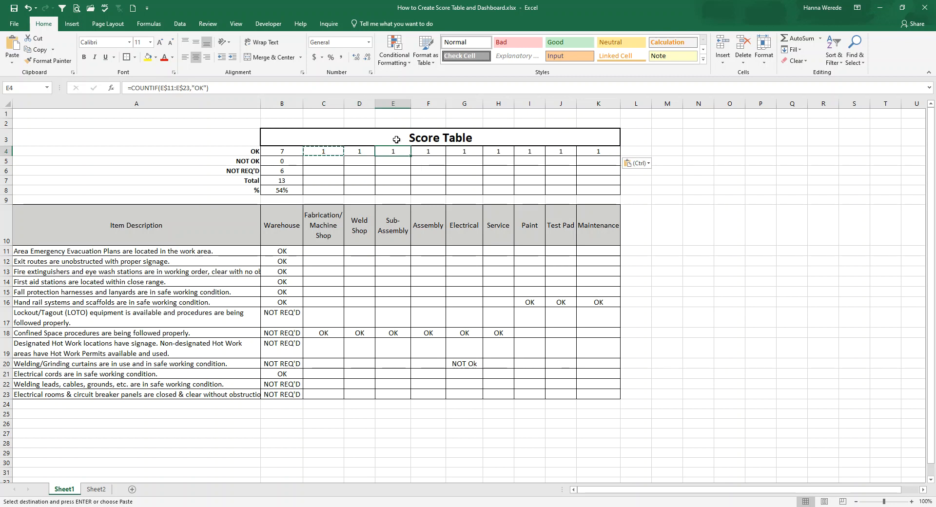
click(425, 151)
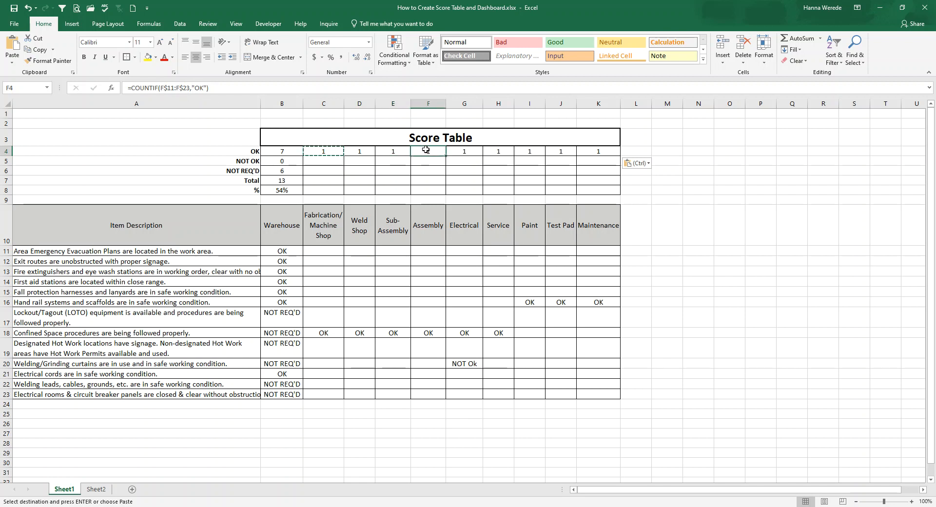
click(464, 151)
click(505, 152)
click(537, 151)
click(555, 152)
click(598, 150)
key(ctrl+v)
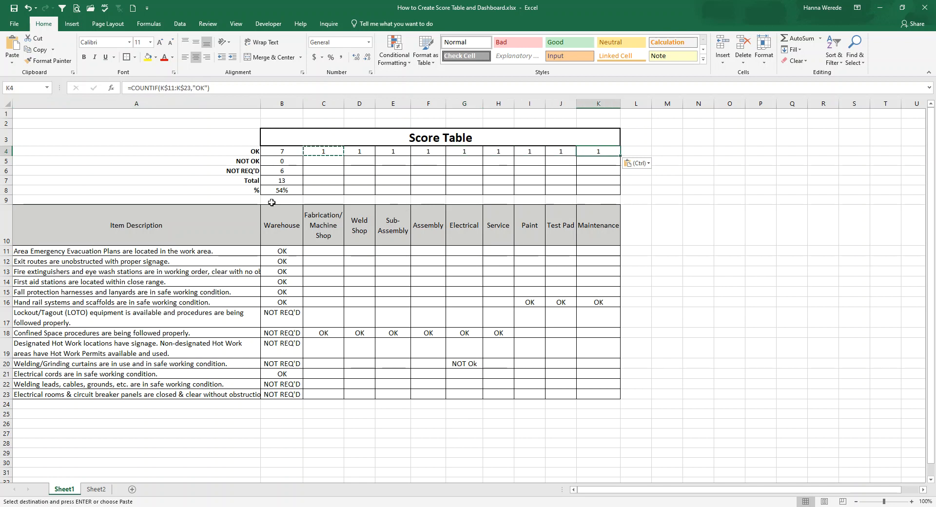
Step: Paste the row-anchored OK formula from C4 into B5 and C5 of the NOT OK row
click(291, 160)
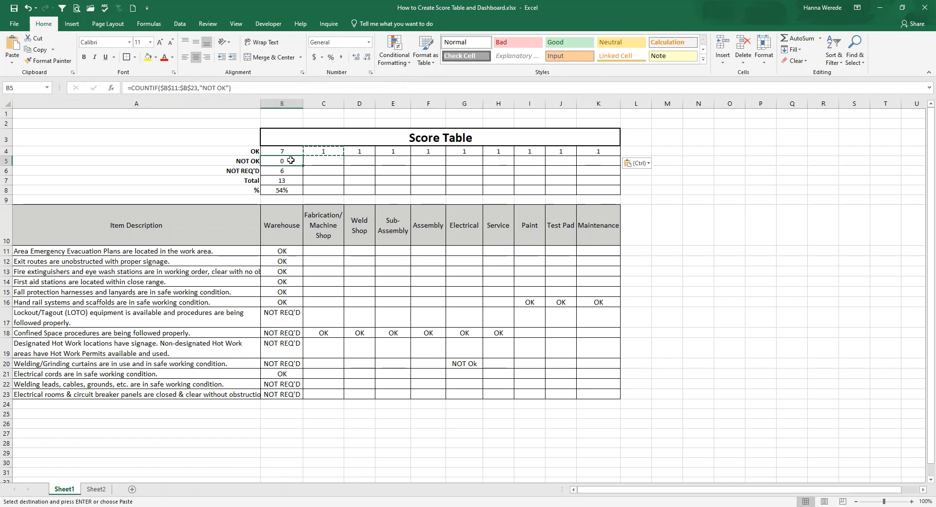
key(ctrl+v)
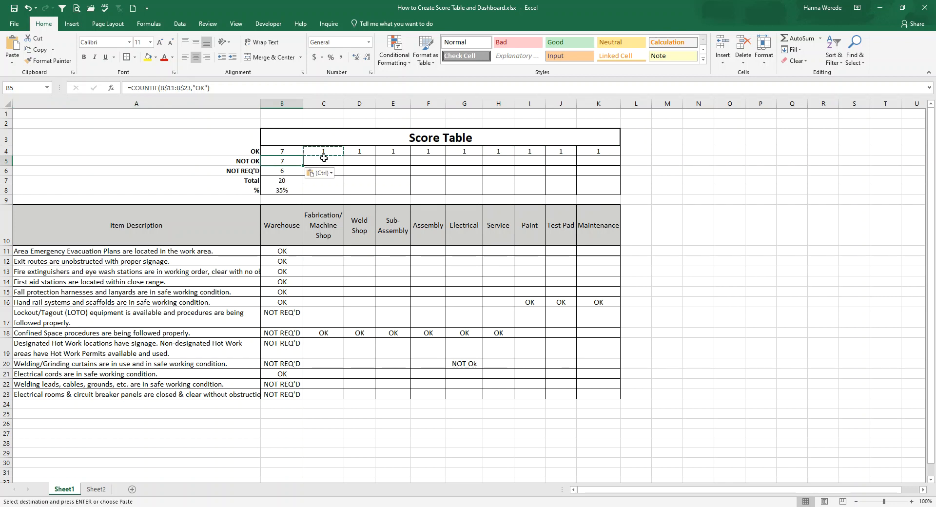
click(323, 157)
text(=COUNTIF(C$11:C$23,"OK"))
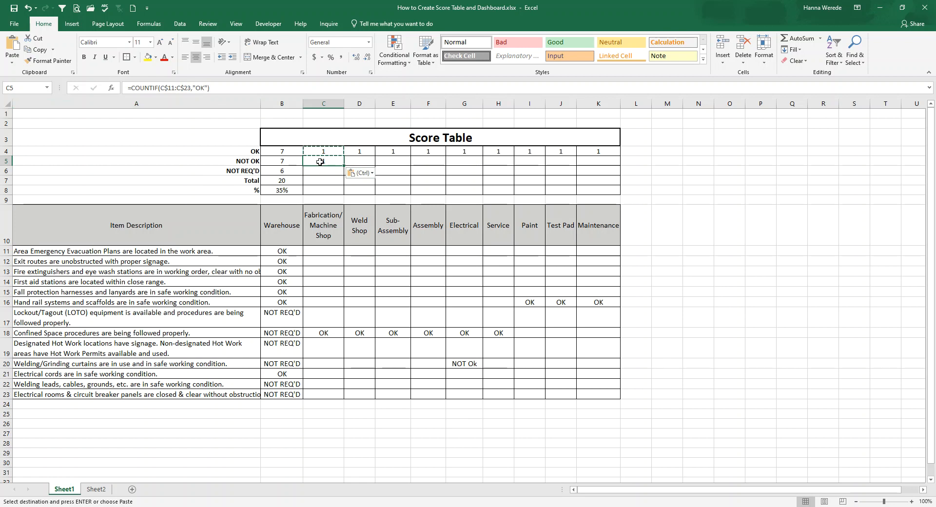
Step: Copy the formula =COUNTIF(C$11:C$23,"OK") from C5 across the NOT OK row through K5
key(ctrl+c)
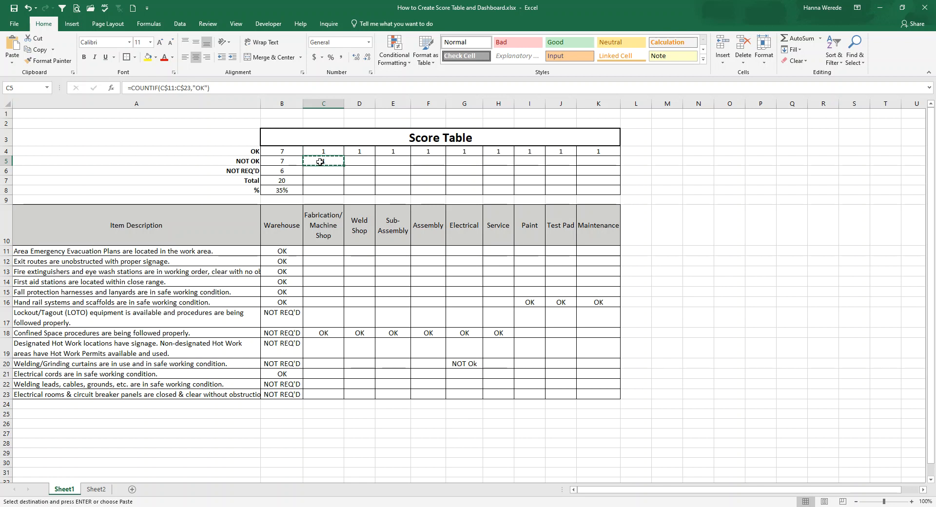
key(shift+Right)
key(shift+Right)
key(shift+Right)
key(shift+Right)
key(shift+Right)
key(shift+Right)
key(shift+Right)
key(shift+Right)
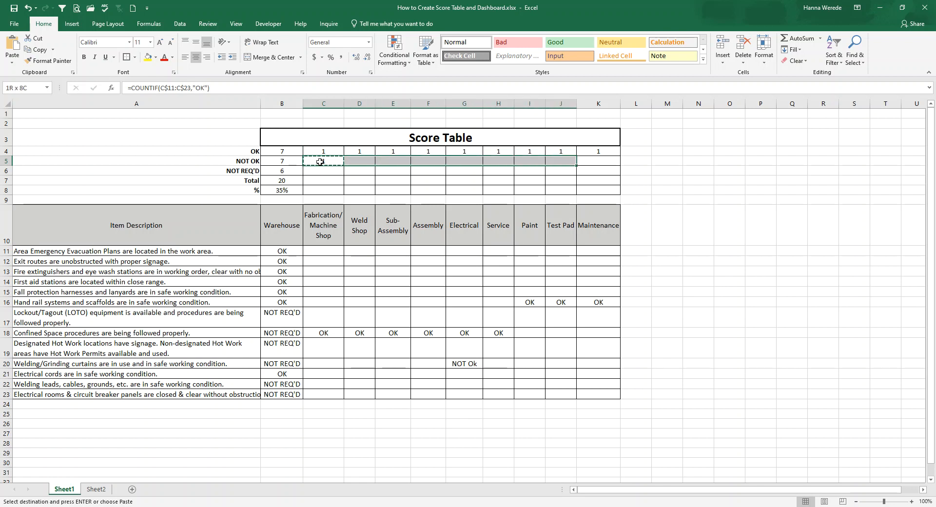
key(ctrl+v)
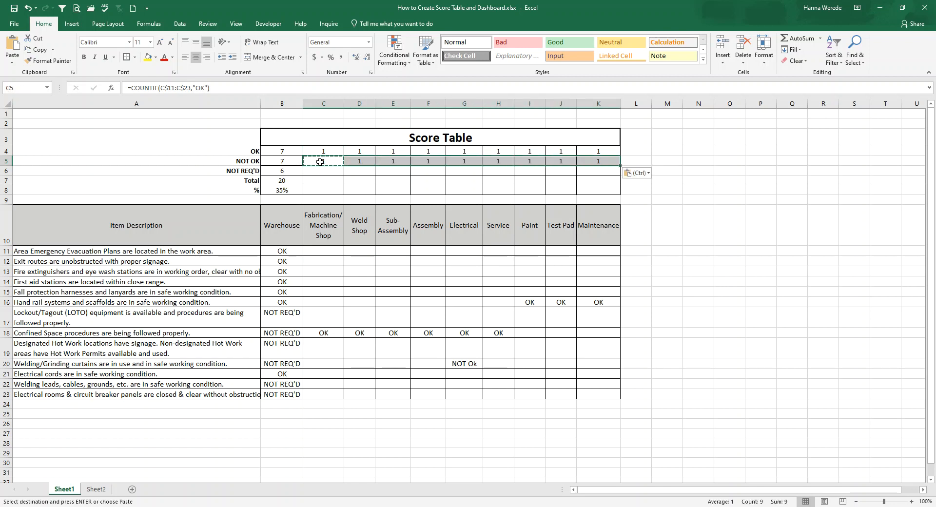
Step: Change the criterion of the formula in C5 to "NOT OK", giving =COUNTIF(C$11:C$23,"NOT OK")
click(317, 163)
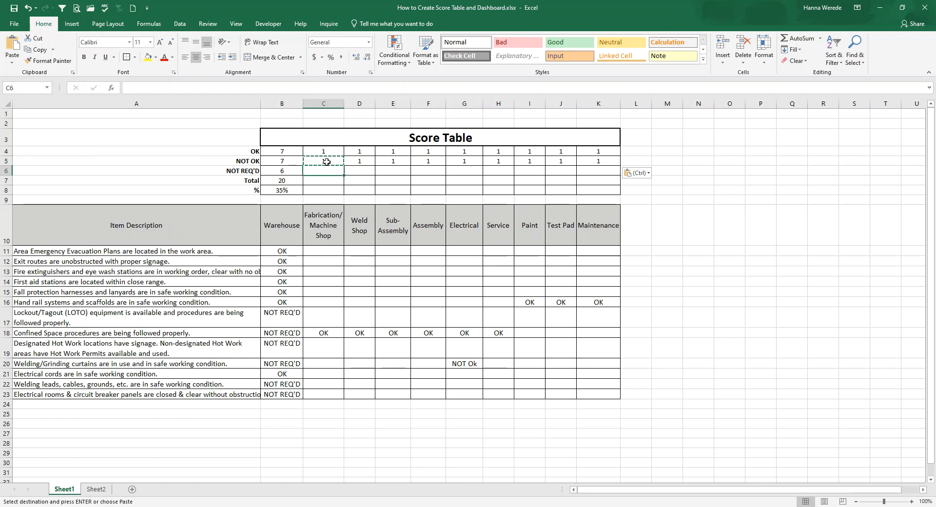
click(204, 87)
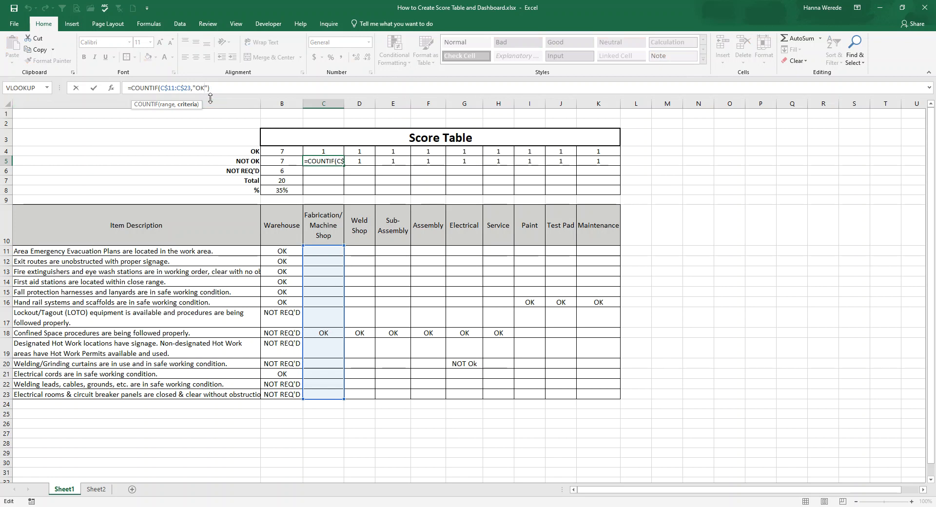
key(Left)
text(NOT)
key(Return)
Step: Copy the NOT OK formula from C5 across the remaining departments through K5
click(310, 160)
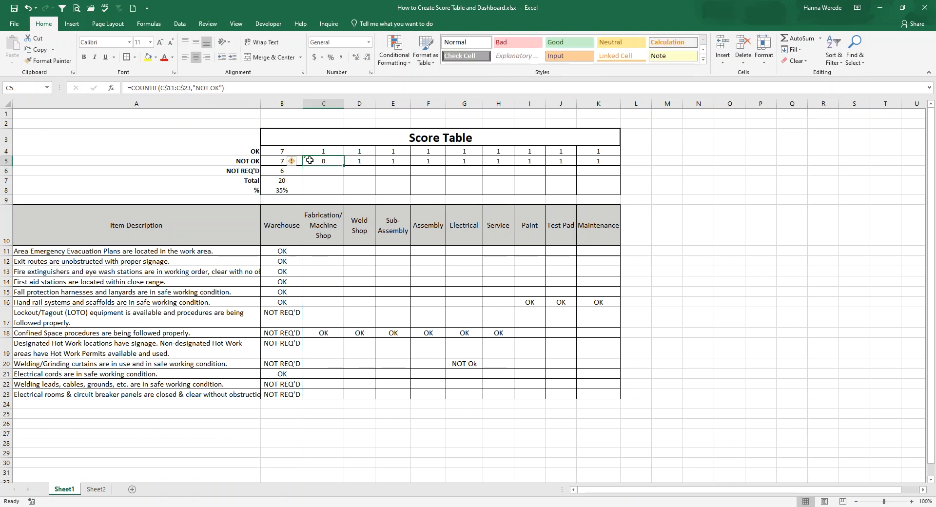
key(ctrl+c)
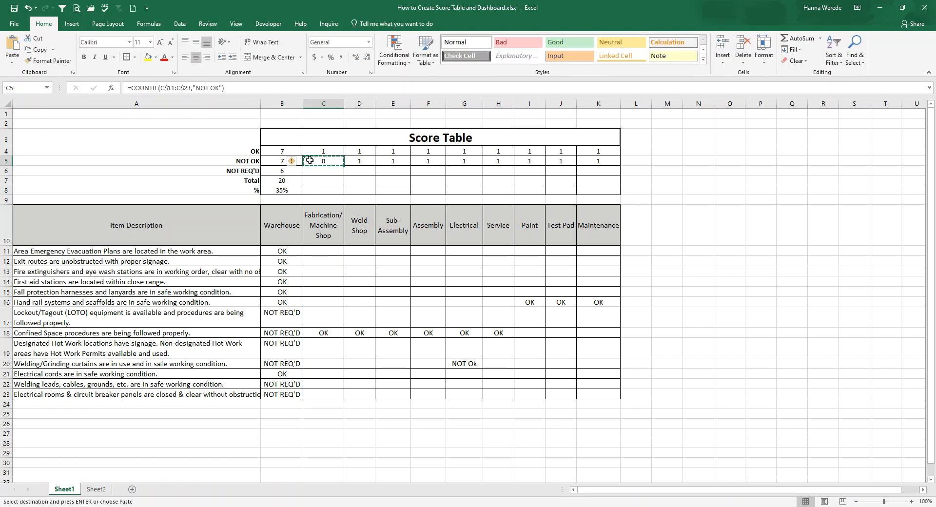
key(shift+Right)
key(shift+Right)
key(shift+Right)
key(shift+Right)
key(shift+Right)
key(shift+Right)
key(shift+Right)
key(shift+Right)
key(ctrl+v)
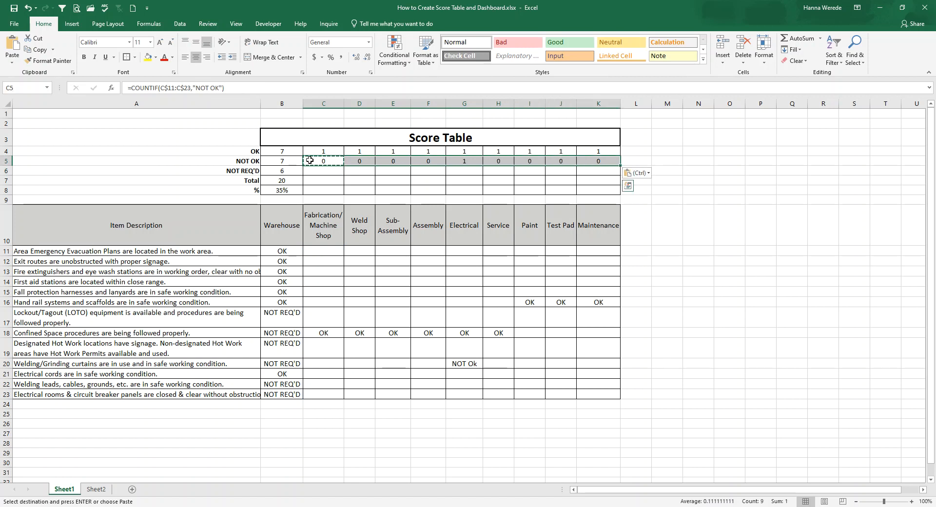
Step: Copy the NOT REQ'D formula from B6 into C6 for the Fabrication/Machine Shop
click(333, 172)
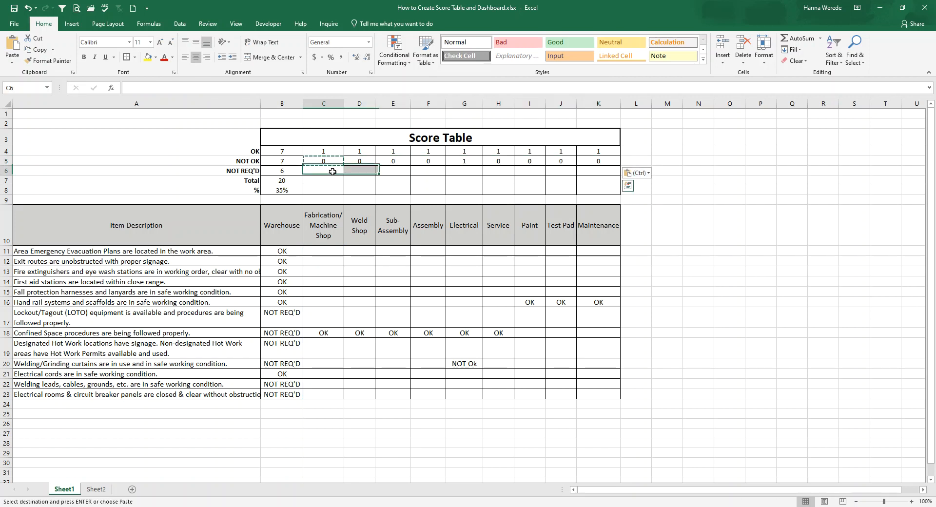
click(292, 172)
key(ctrl+c)
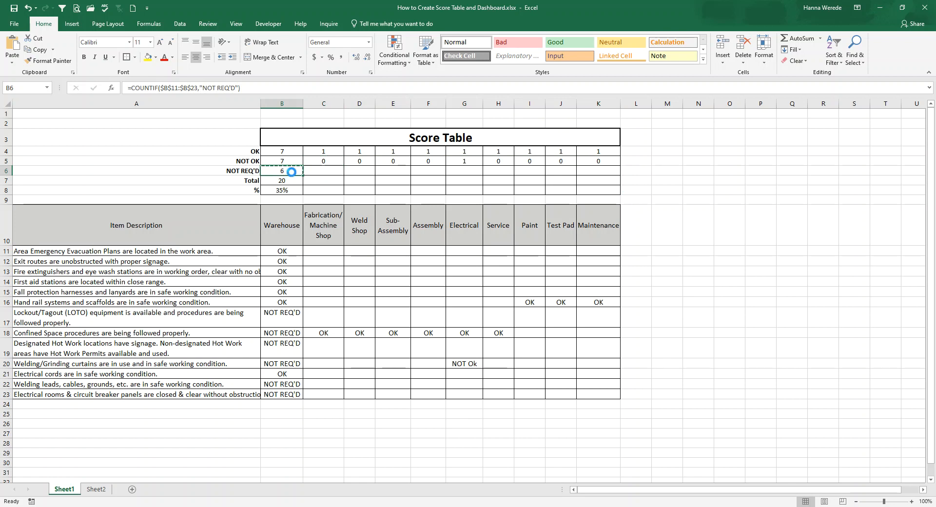
click(320, 170)
key(ctrl+v)
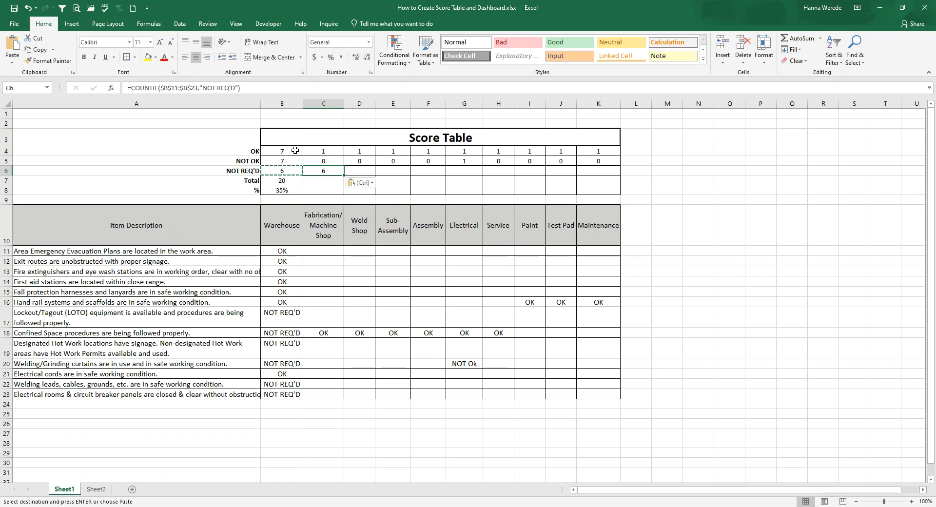
Step: Remove the column anchors from the formula in C6, giving =COUNTIF(B$11:B$23,"NOT REQ'D")
click(164, 90)
key(BackSpace)
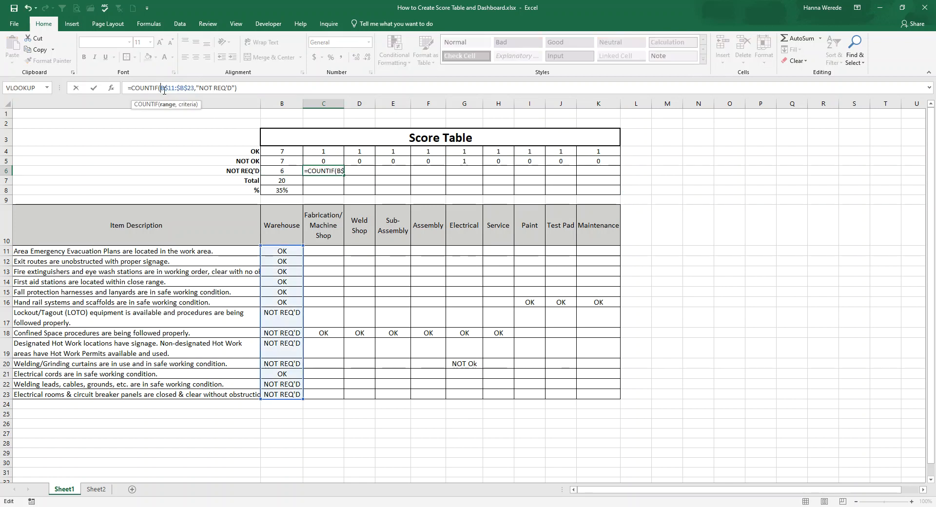
key(Right)
key(Right)
key(Right)
key(BackSpace)
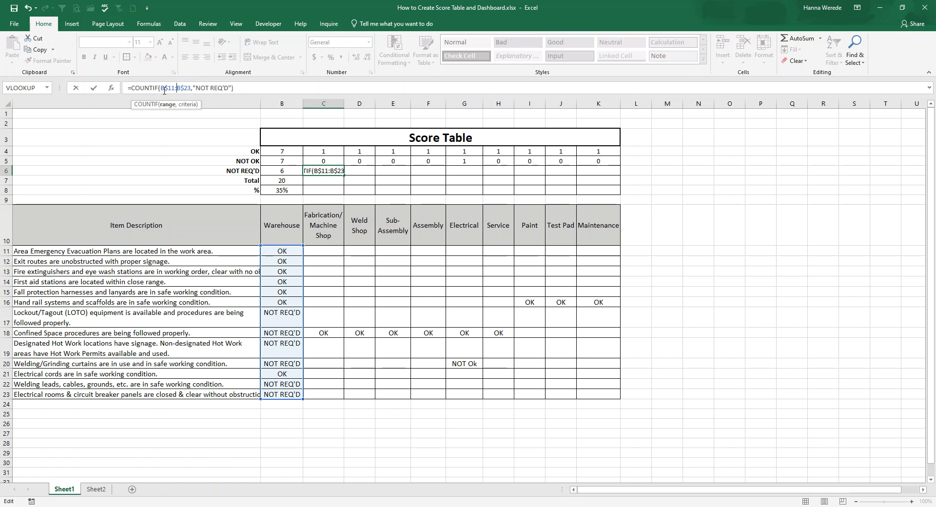
key(Return)
key(Up)
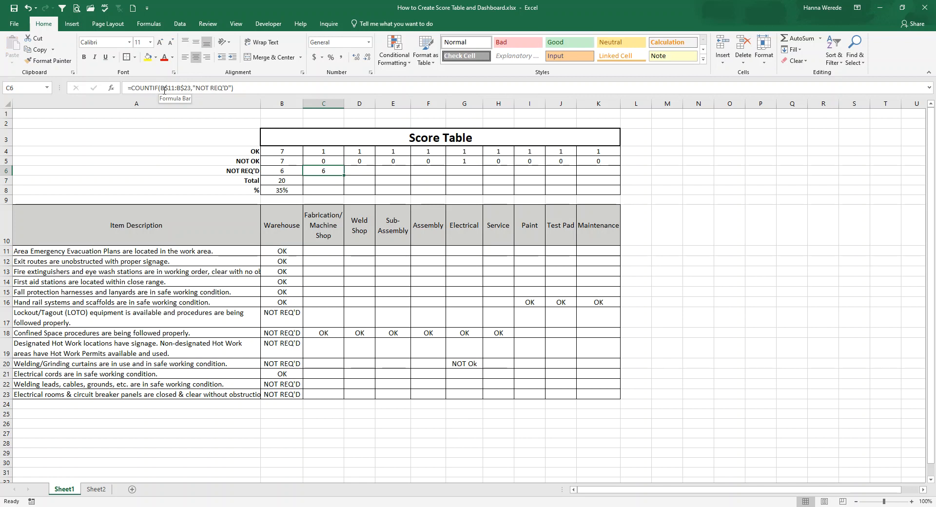
Step: Point the formula in C6 to its own department's column, giving =COUNTIF(C$11:C$23,"NOT REQ'D")
click(315, 183)
click(318, 171)
click(331, 161)
click(330, 171)
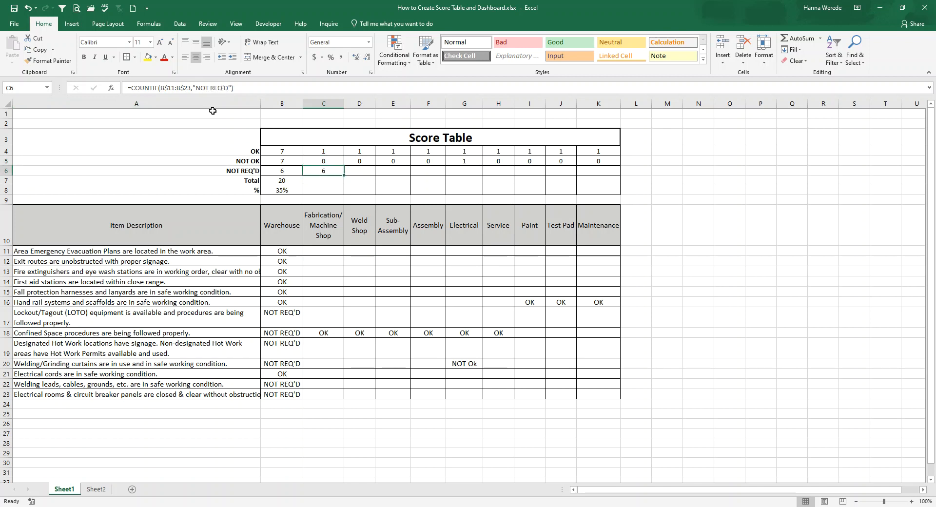
click(164, 89)
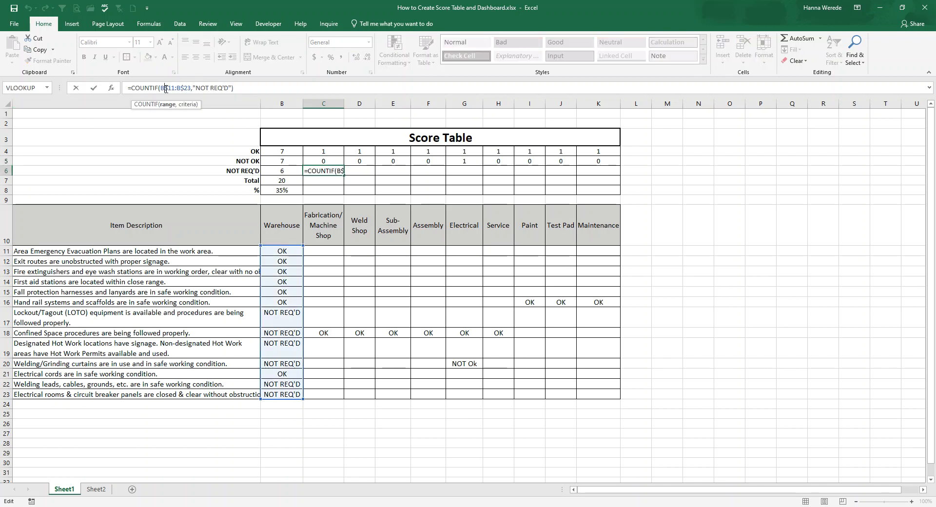
key(BackSpace)
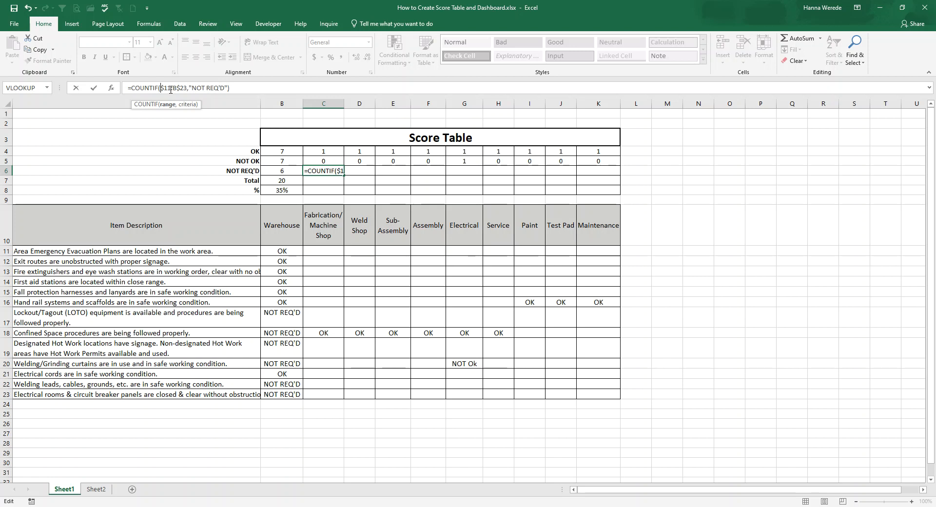
text(C)
click(181, 88)
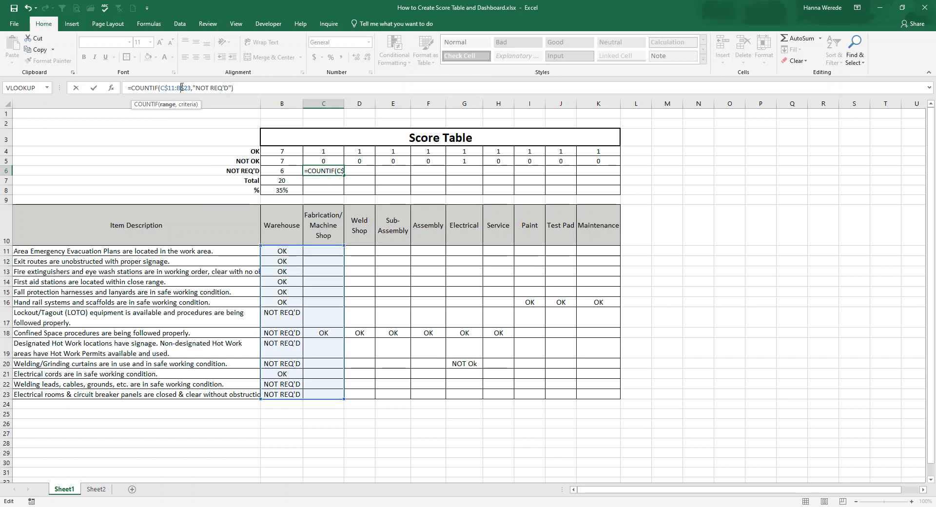
key(BackSpace)
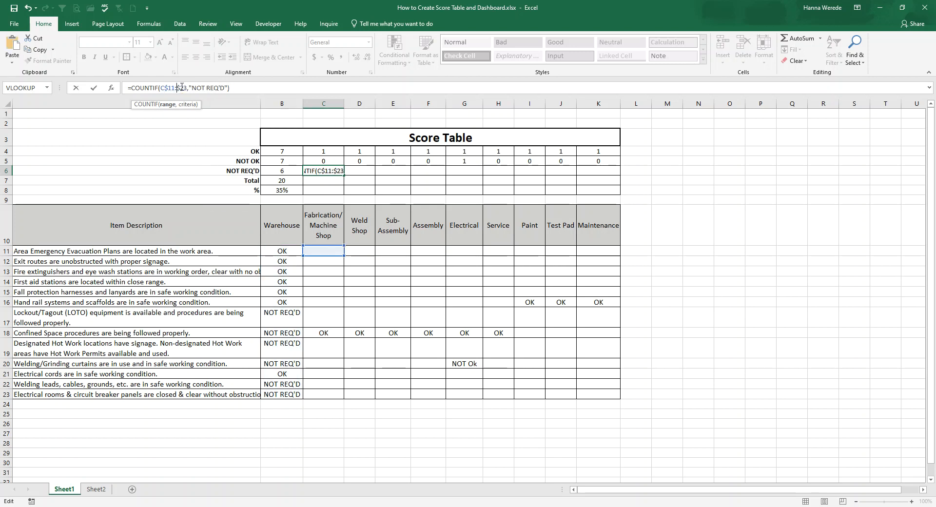
key(Return)
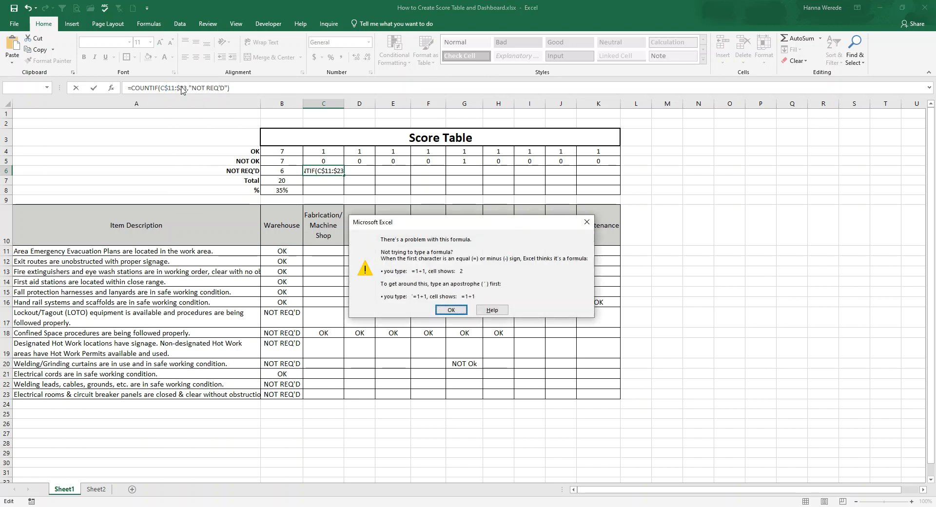
click(459, 312)
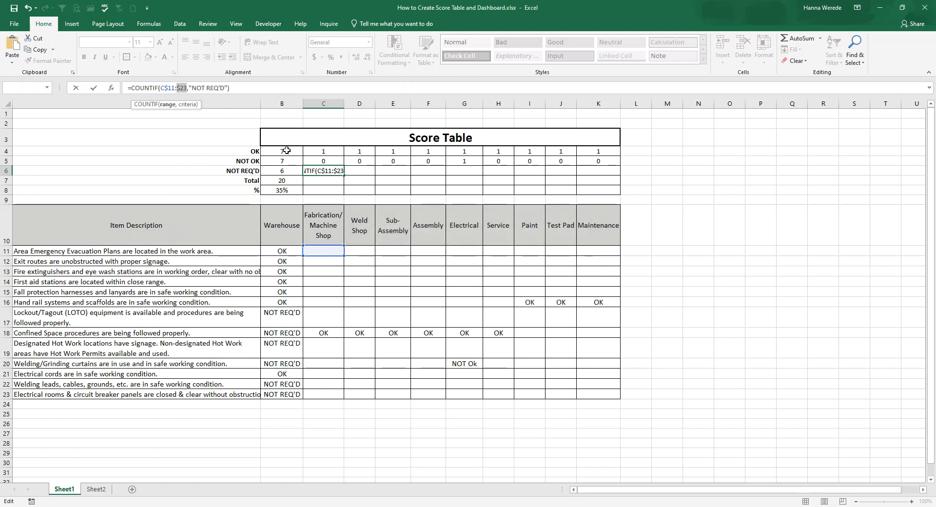
click(178, 87)
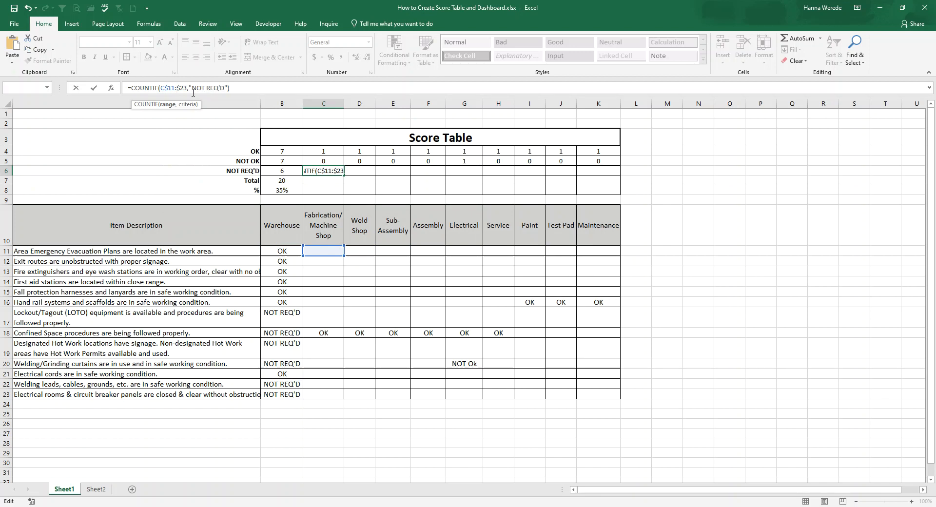
text(C)
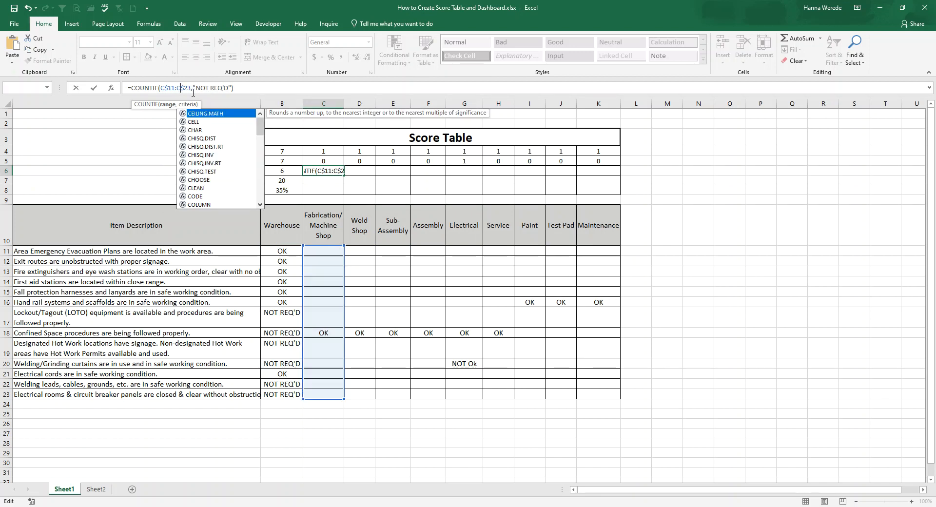
key(Return)
Step: Copy the NOT REQ'D formula from C6 across the departments through K6 and check the ranges in D6 and E6
click(357, 162)
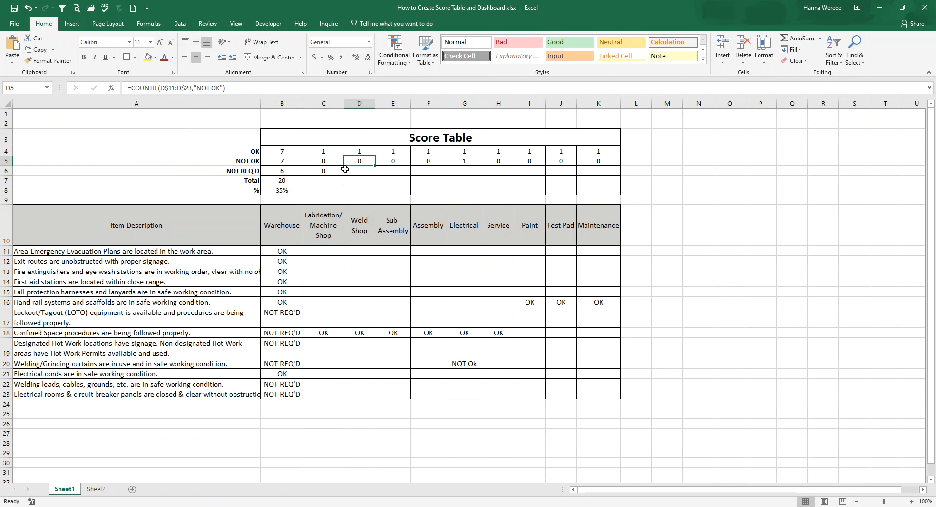
click(326, 173)
key(ctrl+c)
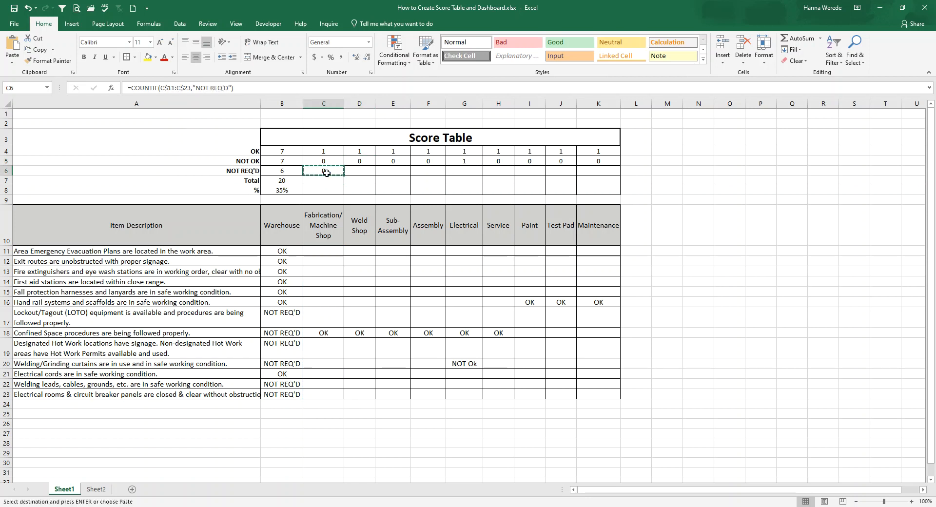
key(shift+Right)
key(shift+Right)
key(shift+Right)
key(shift+Right)
key(shift+Right)
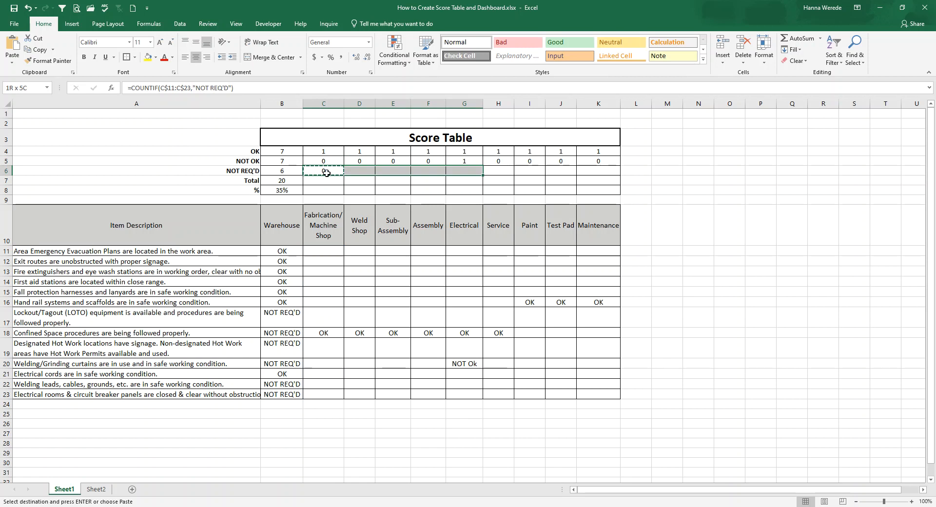
key(shift+Right)
key(shift+Right)
key(shift+Right)
key(ctrl+v)
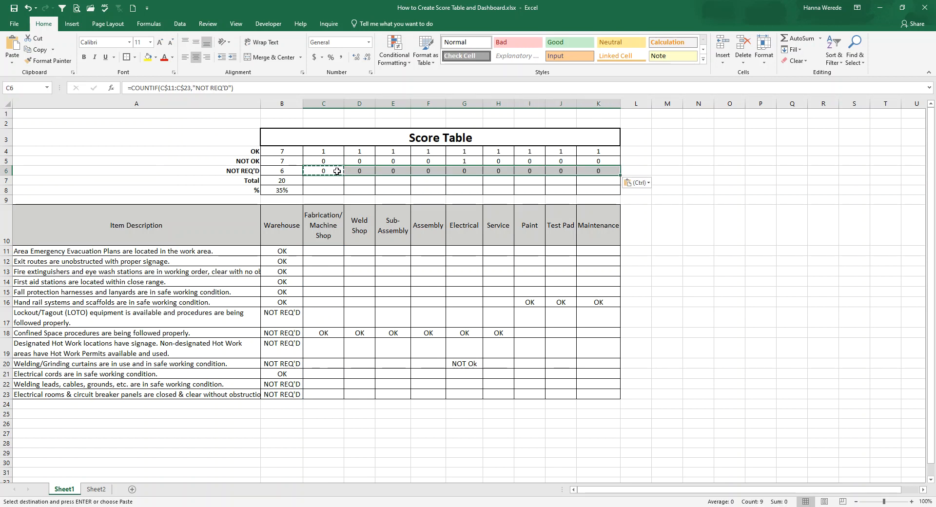
click(354, 171)
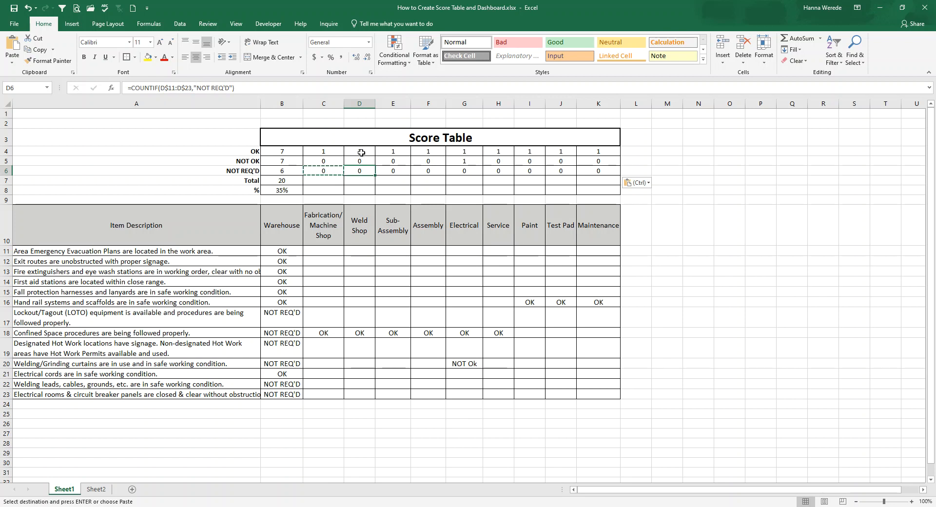
click(394, 171)
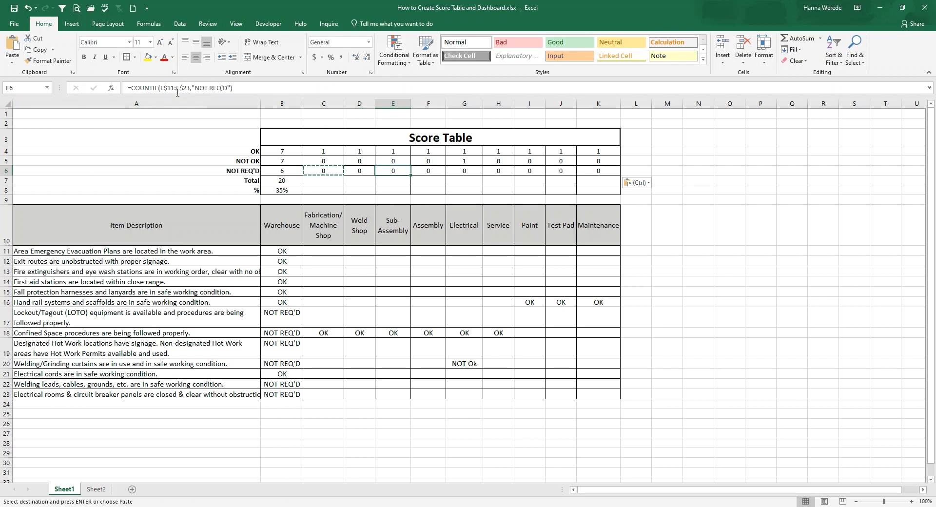
Step: Copy the Total formula from B7 across the remaining departments through K7
click(299, 181)
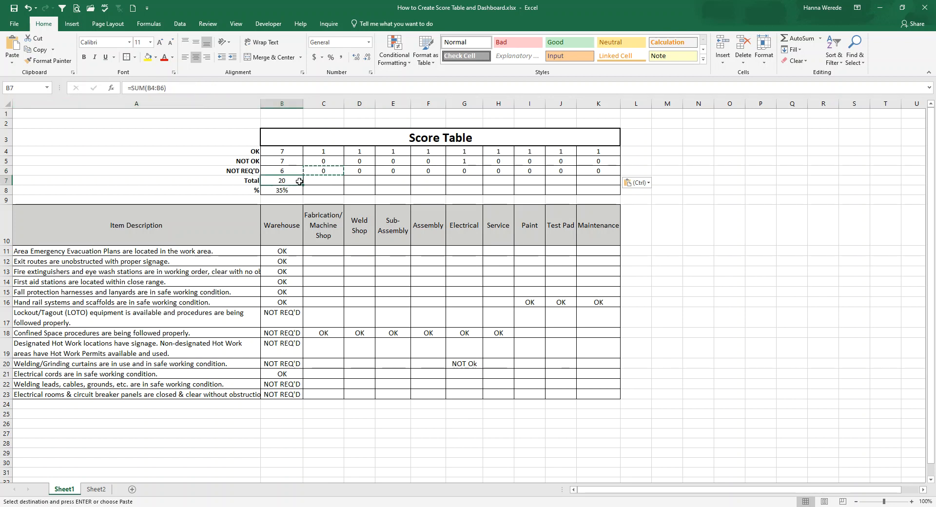
key(Escape)
key(ctrl+c)
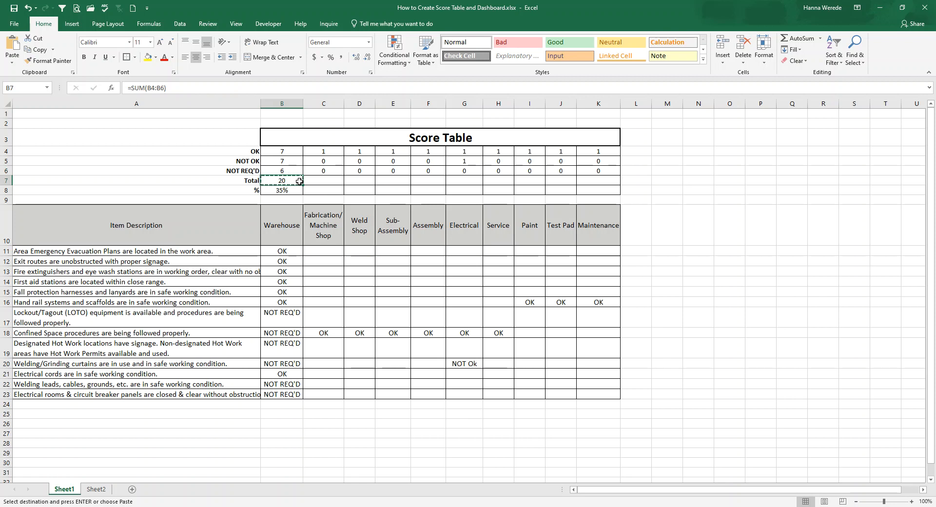
key(shift+Right)
key(shift+Right)
key(shift+Right)
key(shift+Right)
key(shift+Right)
key(shift+Right)
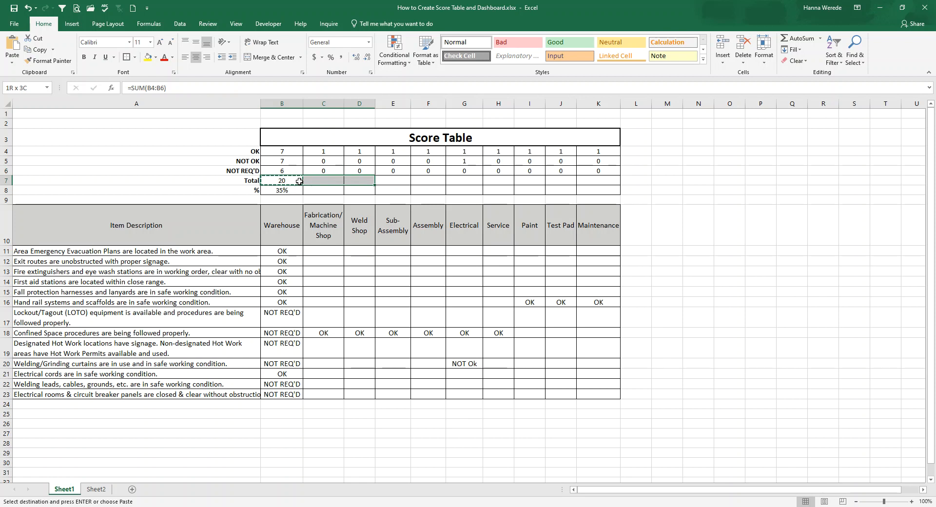
key(shift+Right)
key(shift+Right)
key(shift+Right)
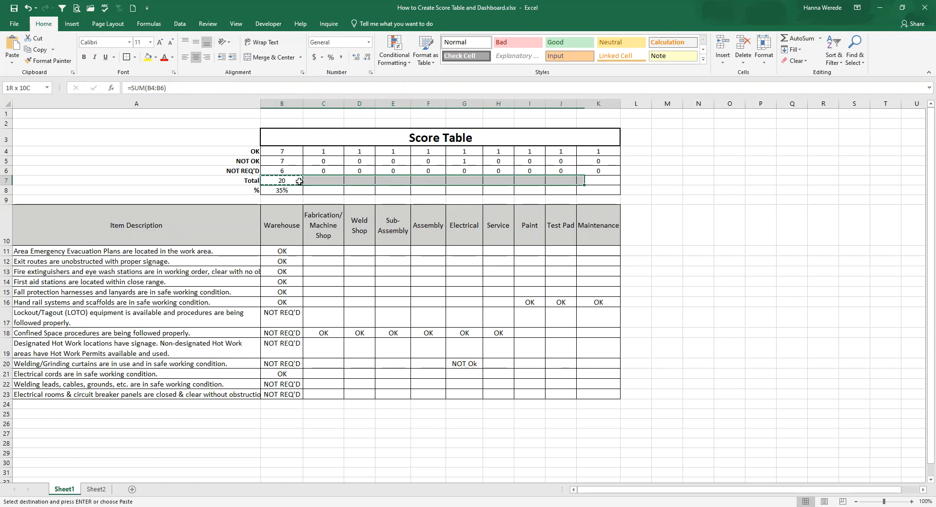
key(ctrl+v)
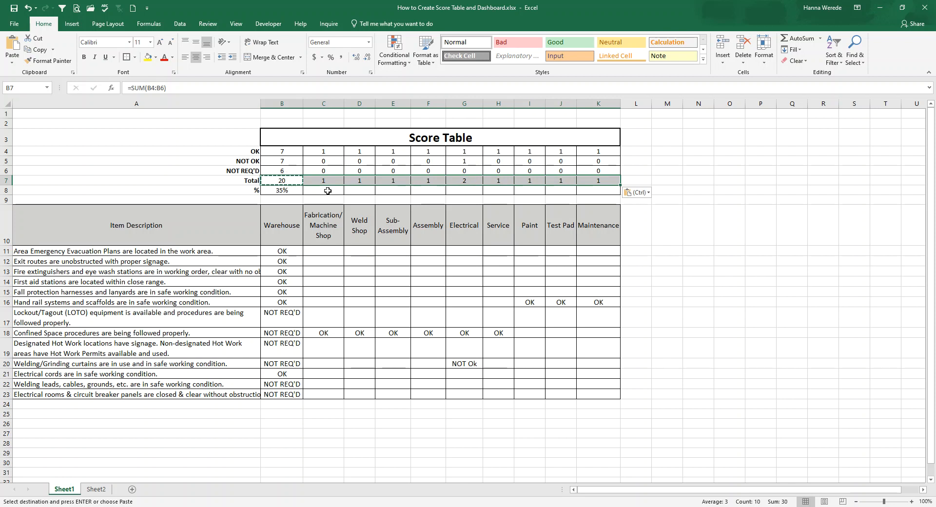
Step: Copy the percentage formula from B8 into C8:K8 for the remaining departments
click(297, 189)
key(ctrl+c)
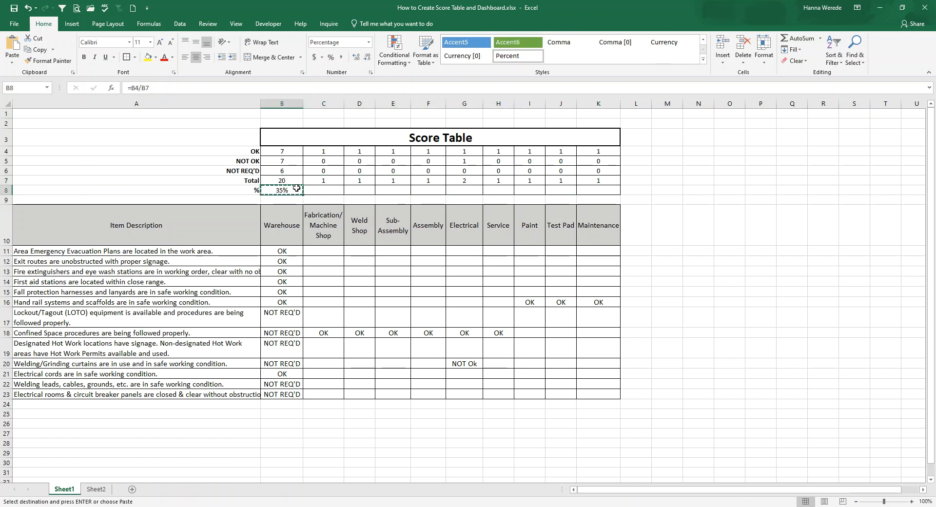
drag(316, 190, 585, 187)
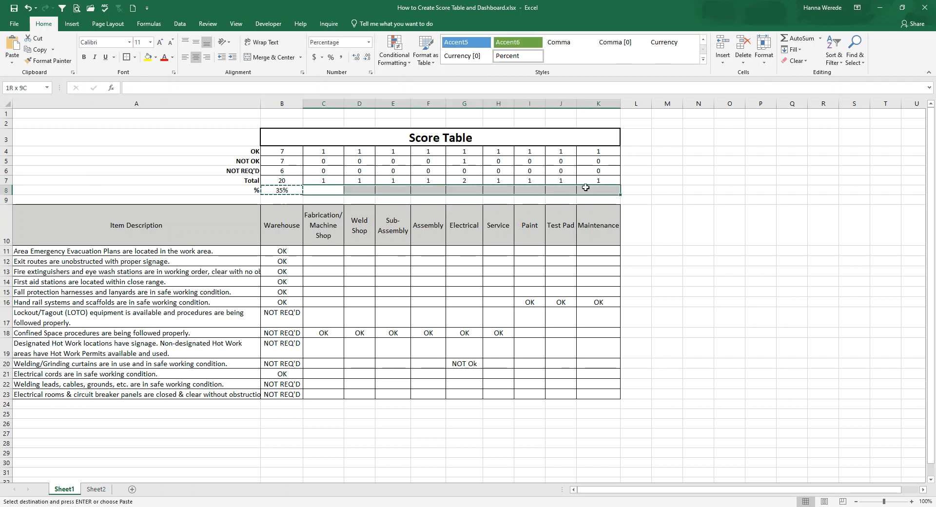
key(ctrl+v)
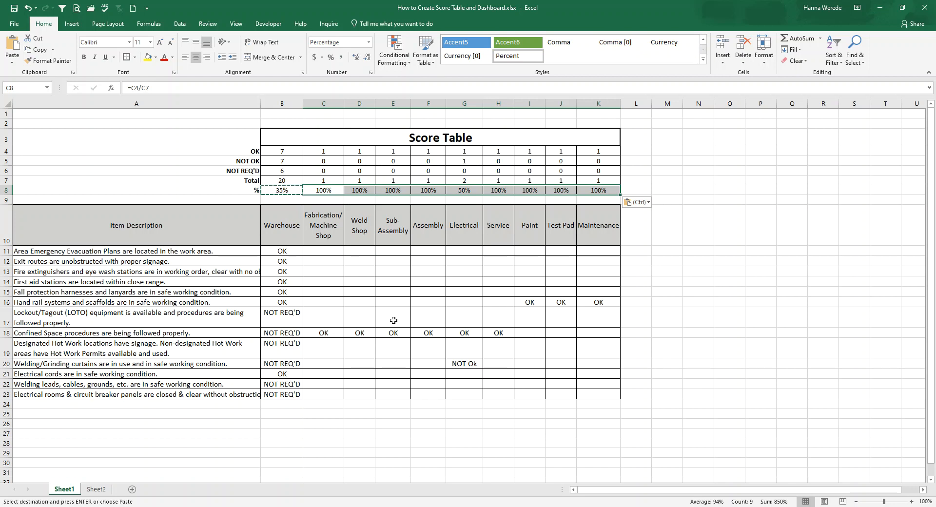
click(405, 277)
key(Escape)
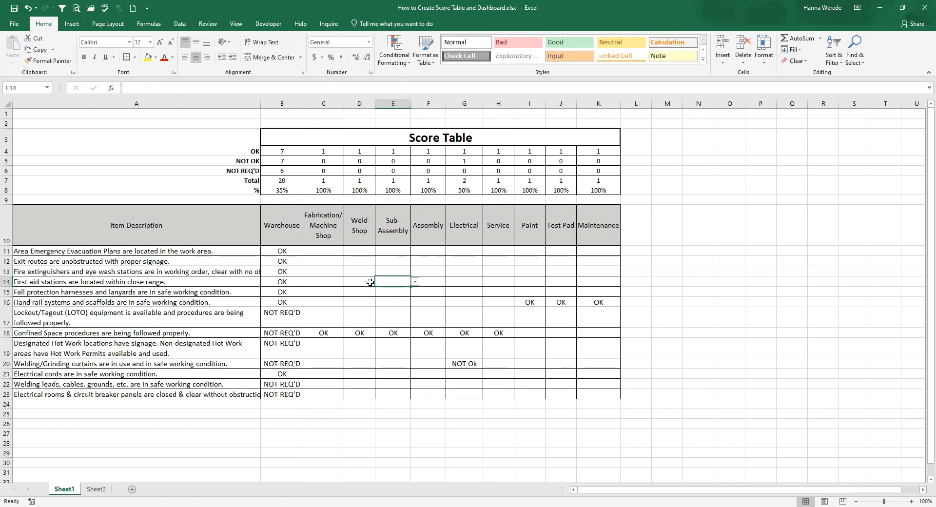
click(361, 272)
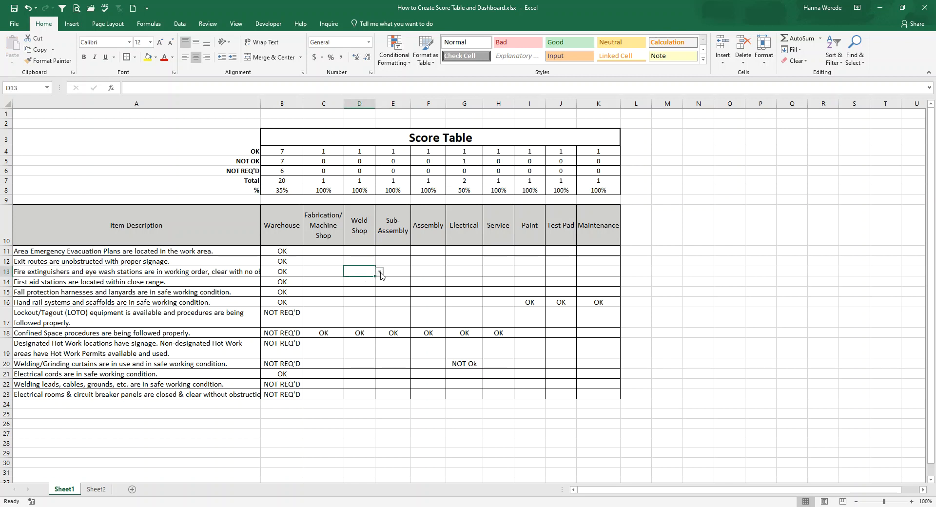
click(365, 288)
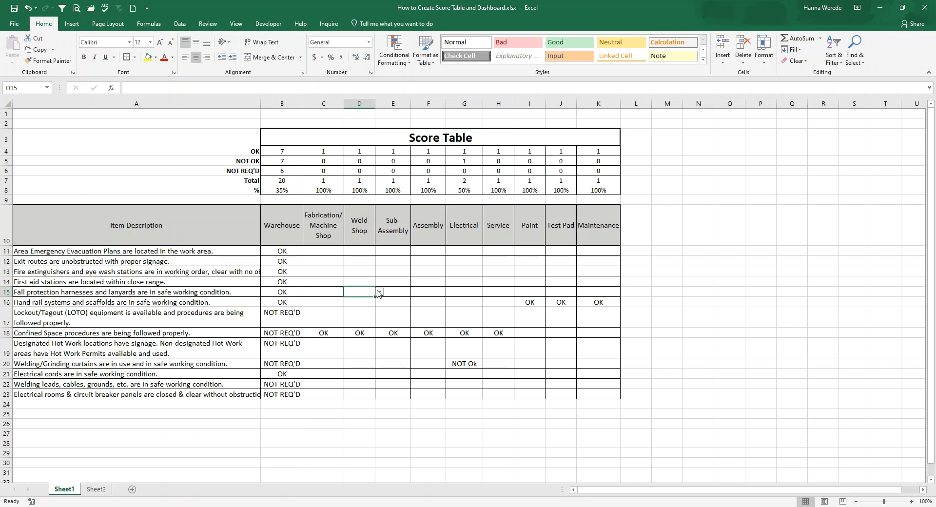
text(n)
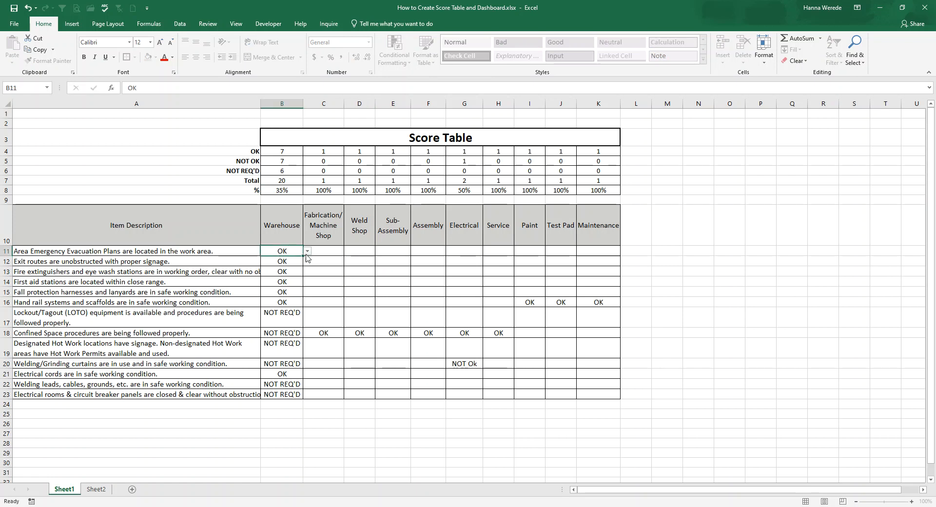
key(Escape)
click(288, 251)
click(307, 251)
click(323, 270)
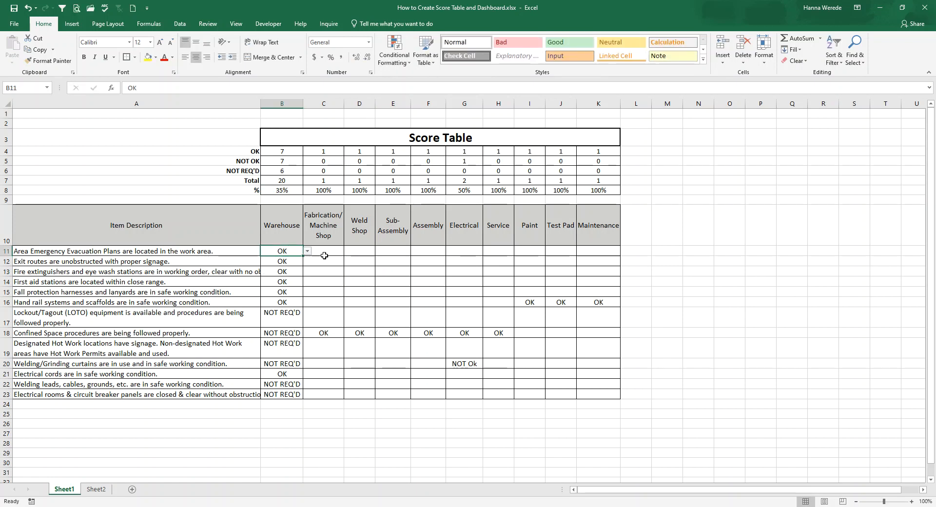
click(324, 255)
Step: Copy the OK status from B11 into every Fabrication/Machine Shop checklist item, C11:C23
click(291, 252)
key(ctrl+c)
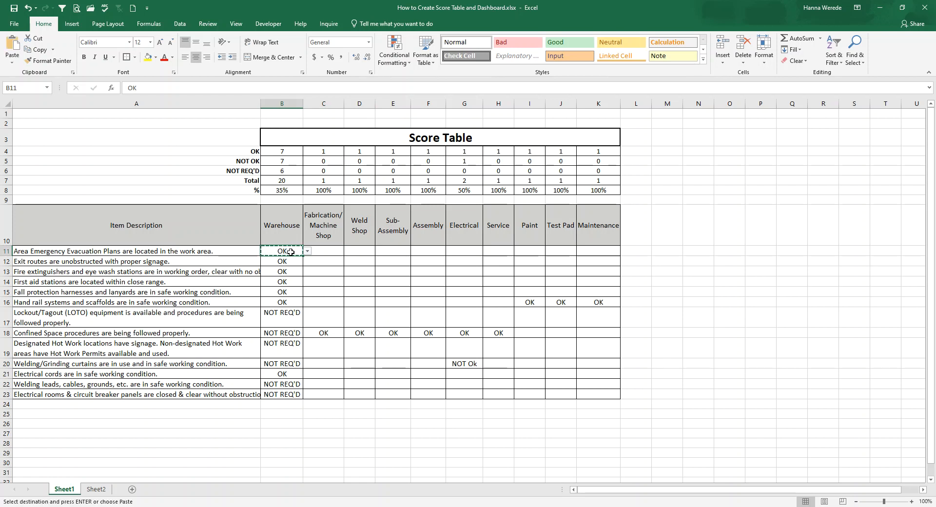
key(Right)
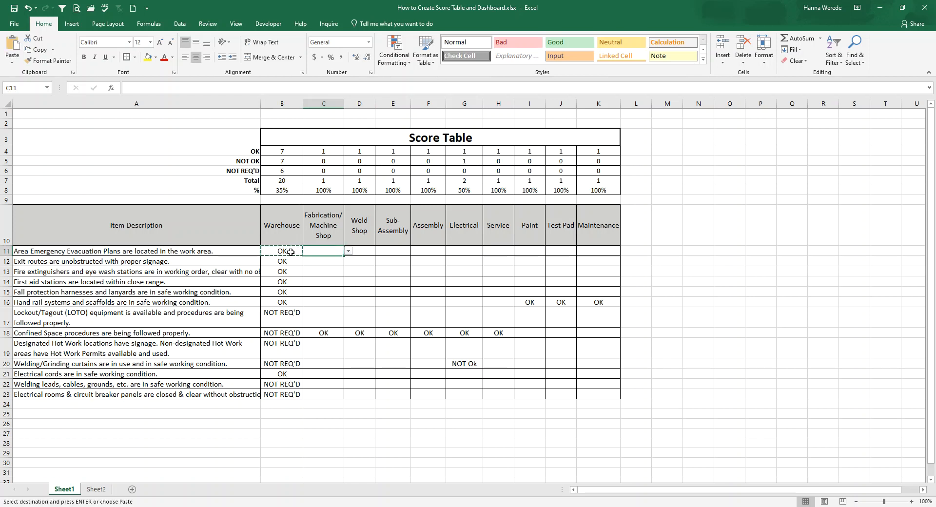
key(shift+Down)
key(shift+Down)
key(shift+Down)
key(shift+Down)
key(shift+Down)
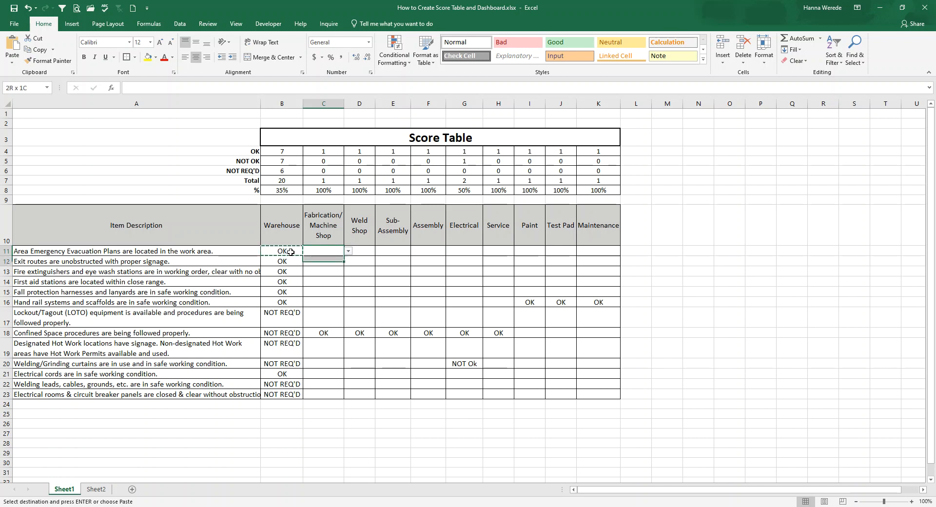
key(shift+Down)
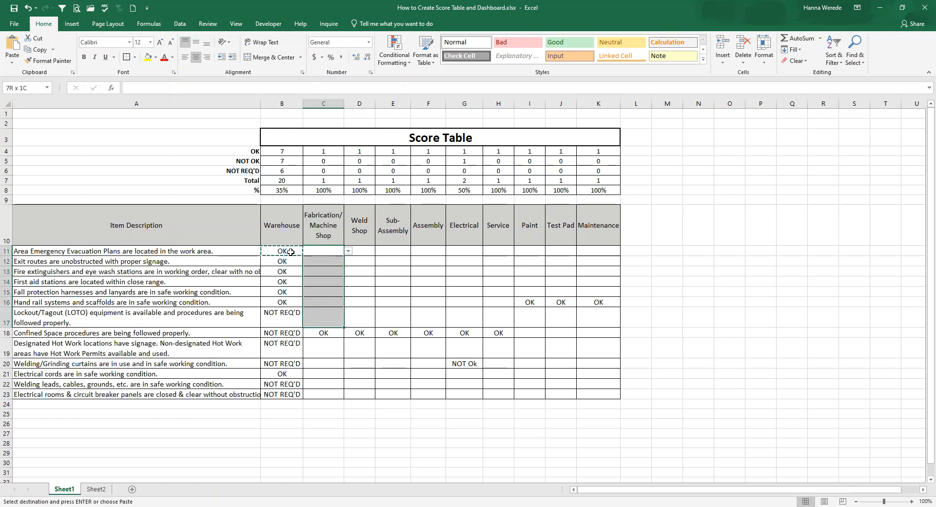
key(shift+Down)
key(shift+Down)
key(shift+Down)
key(shift+Down)
key(shift+Down)
key(shift+Down)
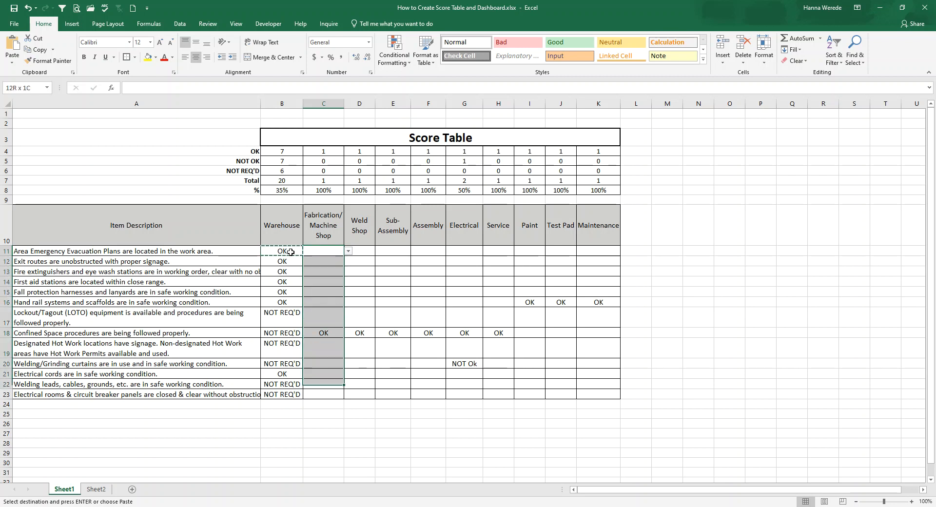
text(OK OK OK OK OK OK OK OK OK OK OK OK OK)
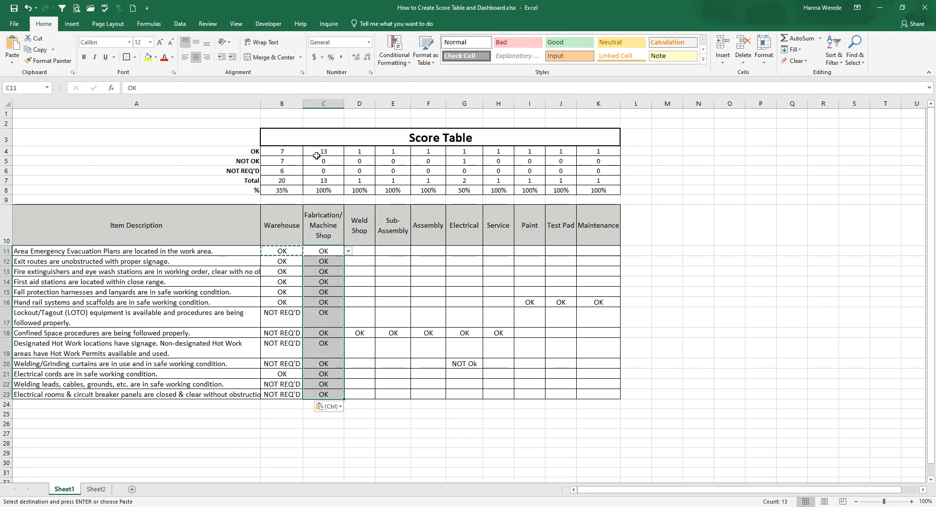
click(332, 281)
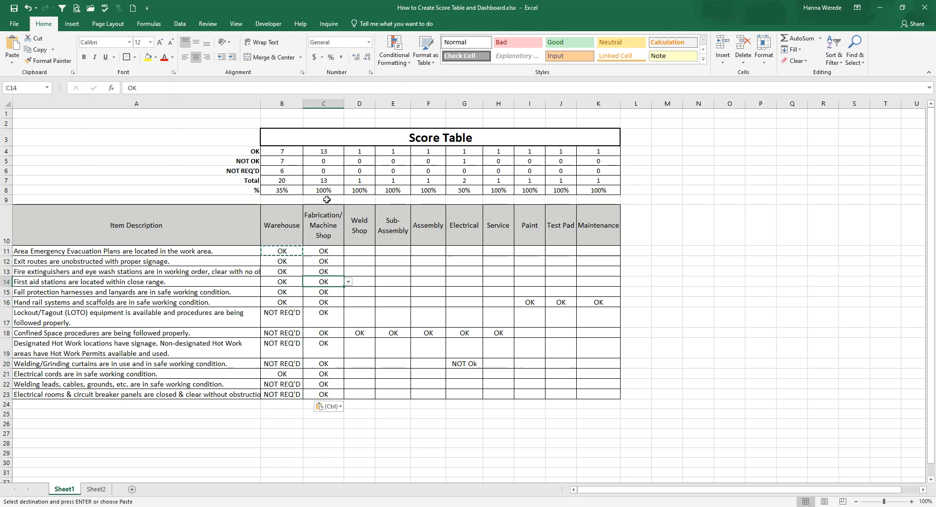
Step: Change the Fabrication/Machine Shop statuses in C13, C16 and C20 to NOT Ok
click(328, 271)
click(349, 271)
click(321, 287)
click(340, 300)
click(349, 303)
click(322, 317)
click(322, 364)
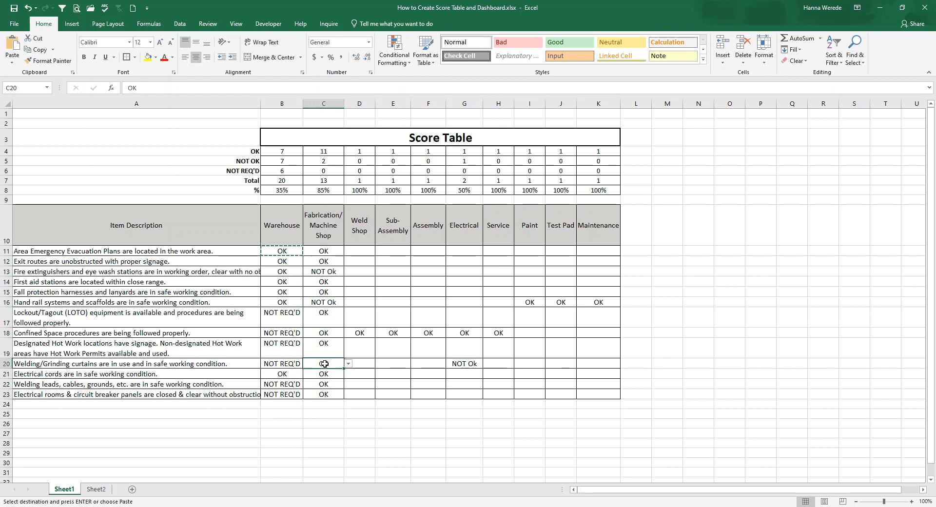
click(348, 364)
click(332, 378)
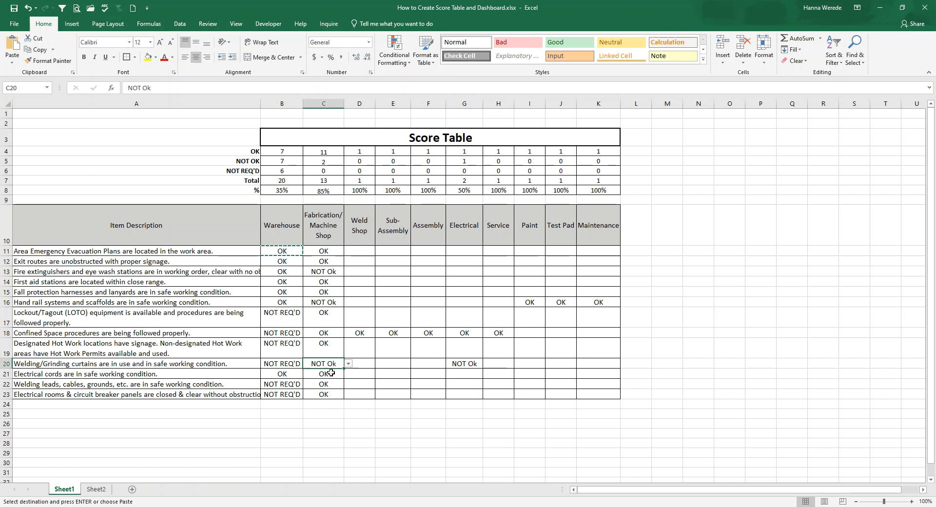
click(383, 305)
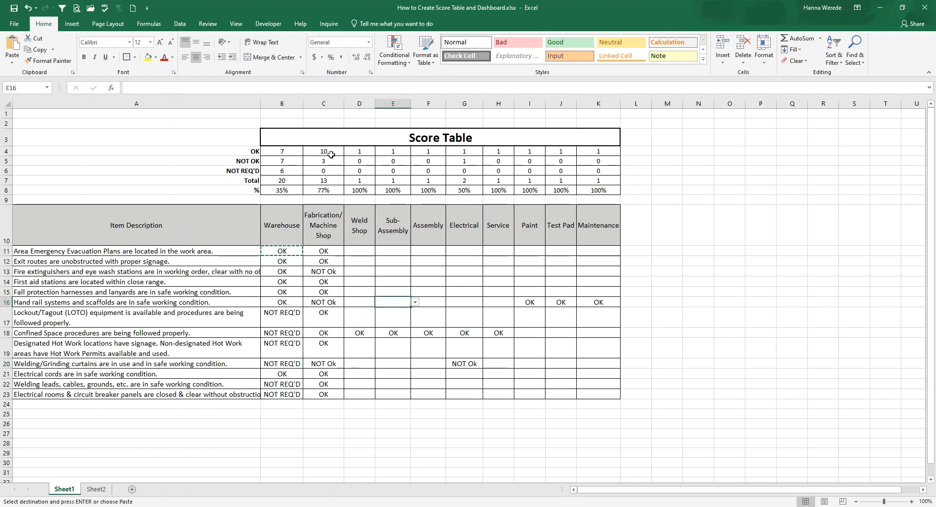
Step: Fill the exit route and fire extinguisher rows with OK for Weld Shop through Maintenance, D12:K13
click(365, 262)
drag(365, 262, 581, 276)
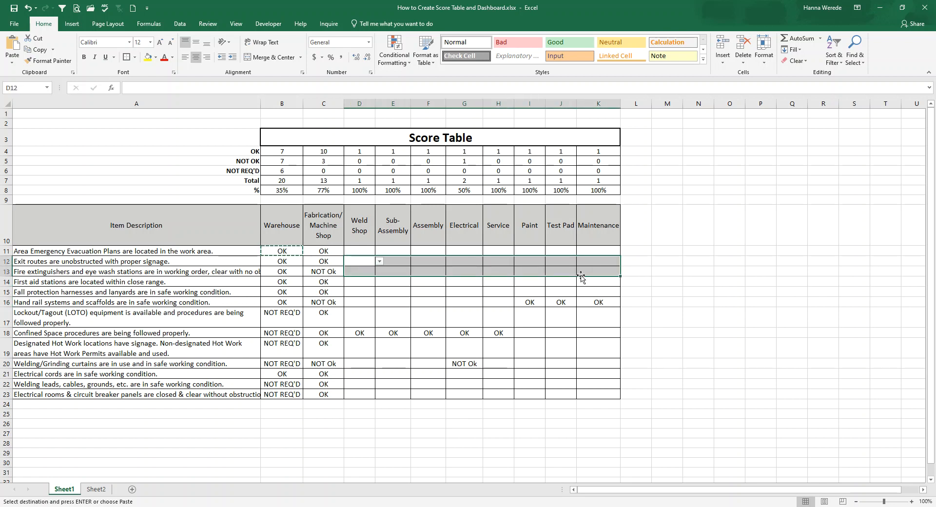
text(OK	OK	OK	OK	OK	OK	OK	OK OK	OK	OK	OK	OK	OK	OK	OK)
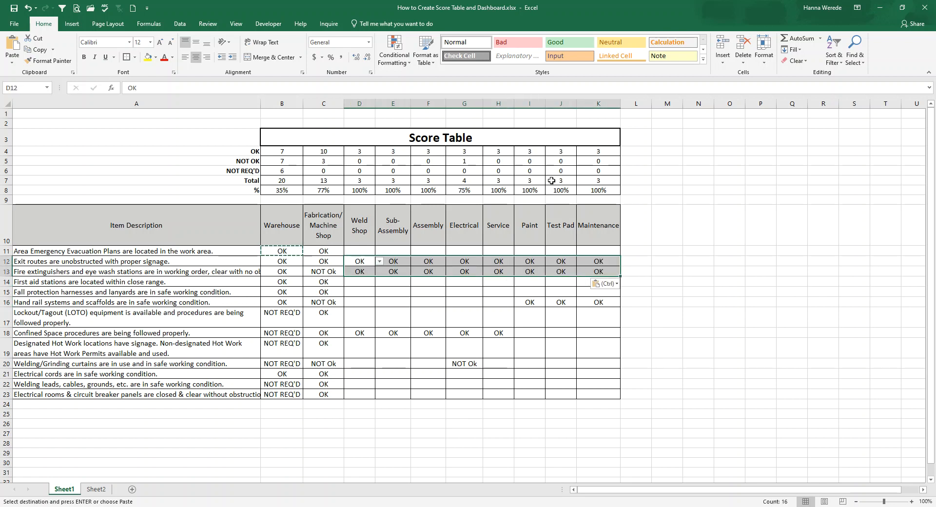
click(381, 291)
Step: Set the statuses to NOT Ok for Sub-Assembly in E13, Electrical in G12 and Paint in I13
click(404, 272)
click(415, 274)
click(398, 288)
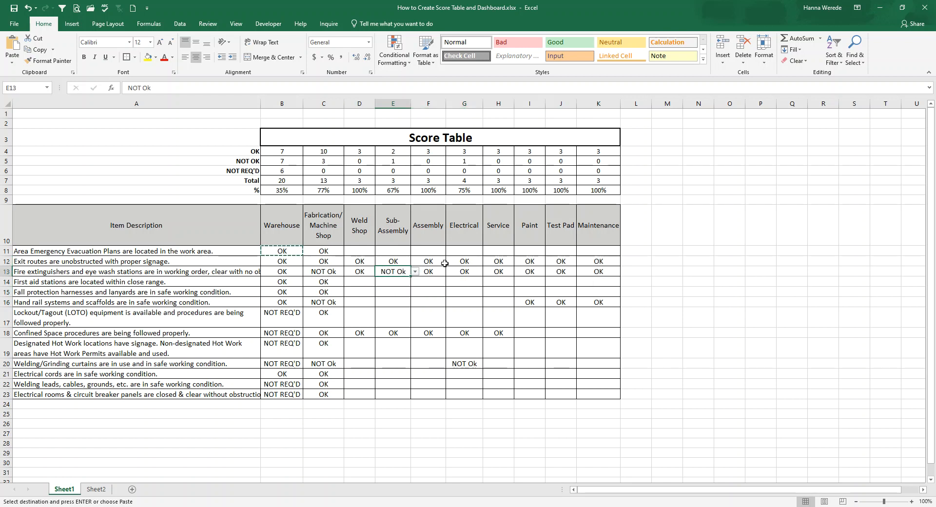
click(464, 263)
click(487, 262)
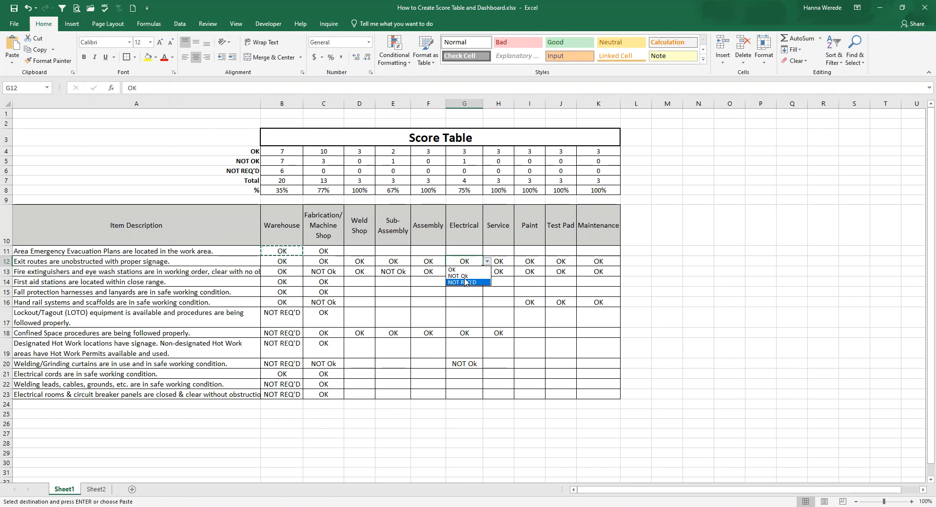
click(458, 276)
click(463, 291)
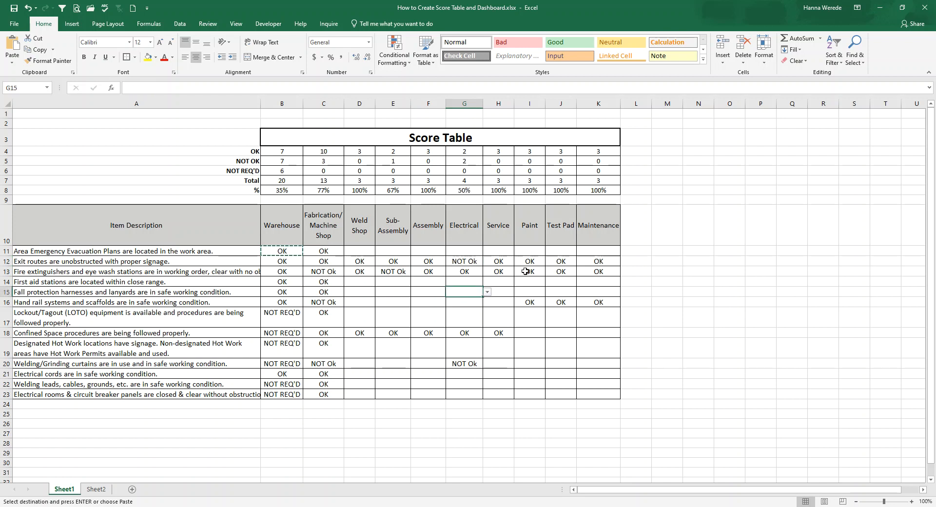
click(525, 271)
click(549, 272)
click(534, 288)
click(463, 317)
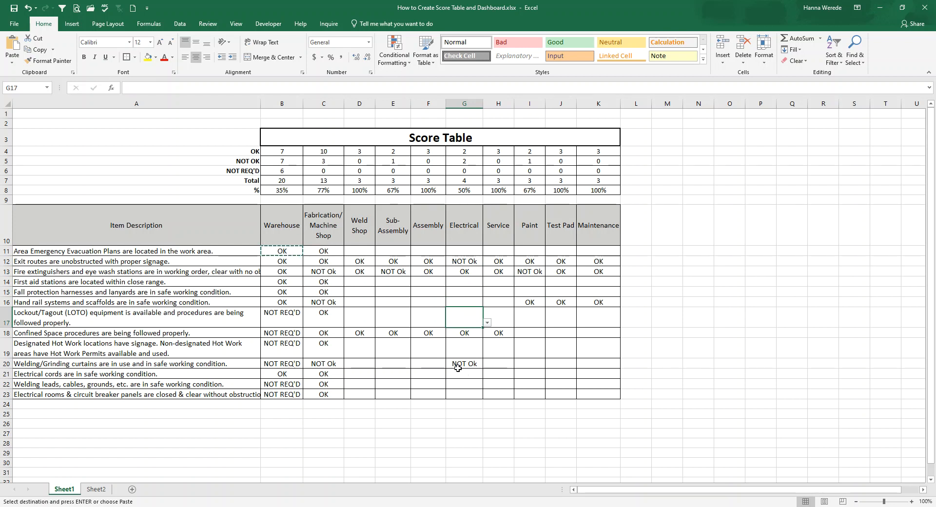
Step: Fill the merged Score Table title cell with light gray
click(411, 140)
click(155, 57)
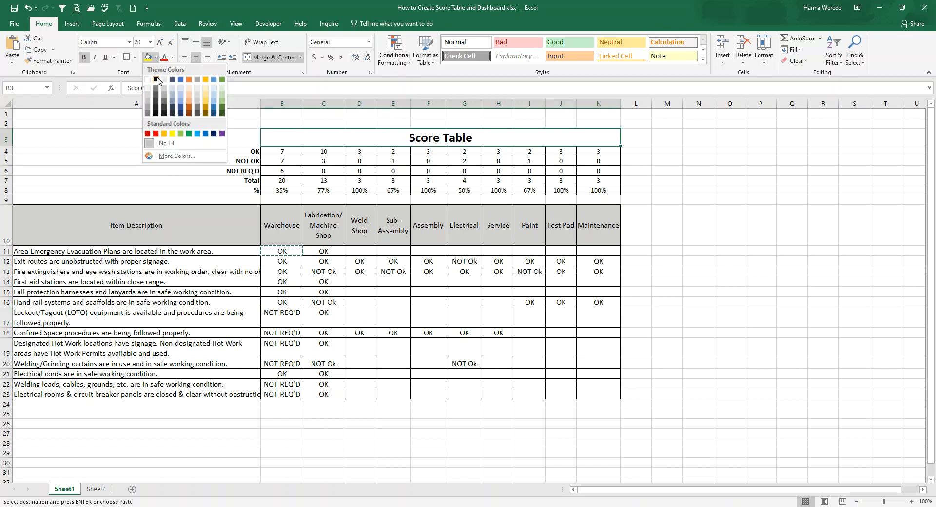
click(164, 79)
click(359, 302)
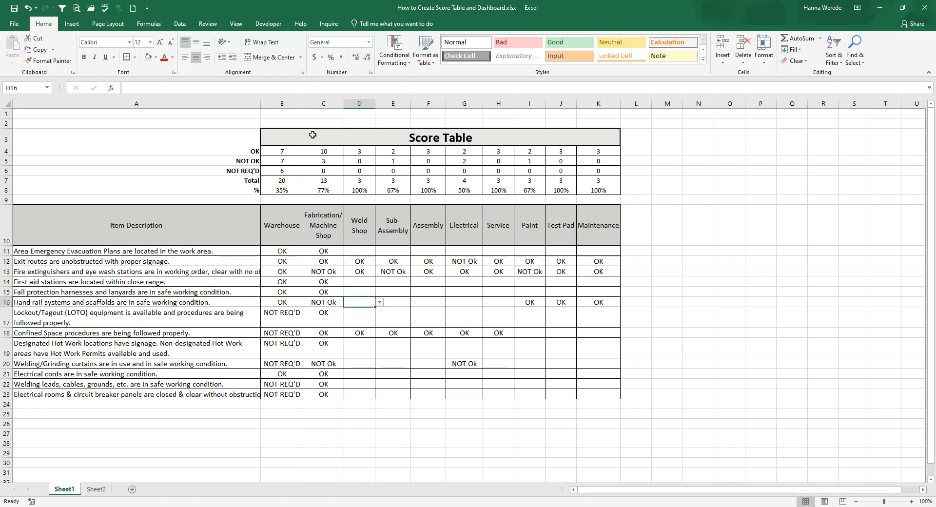
Step: Select the whole score table, B3:K8, including its title
drag(277, 130, 426, 192)
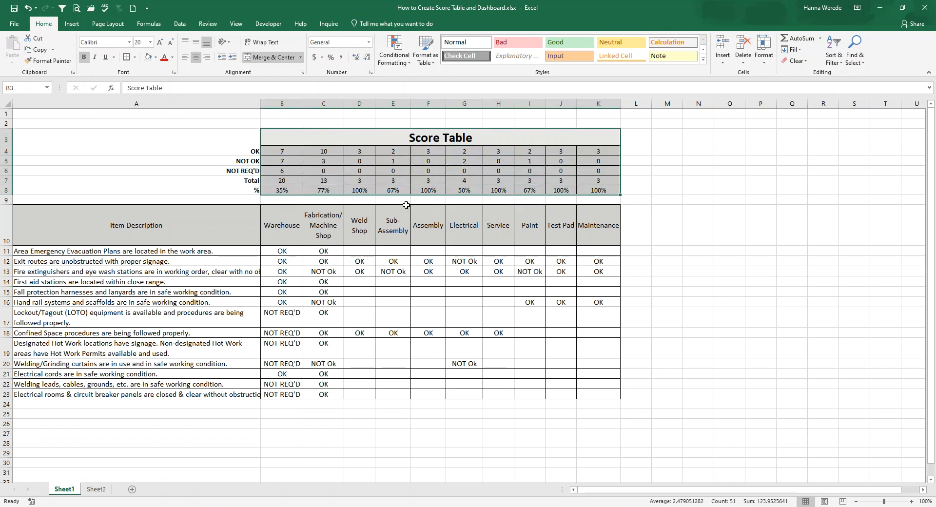